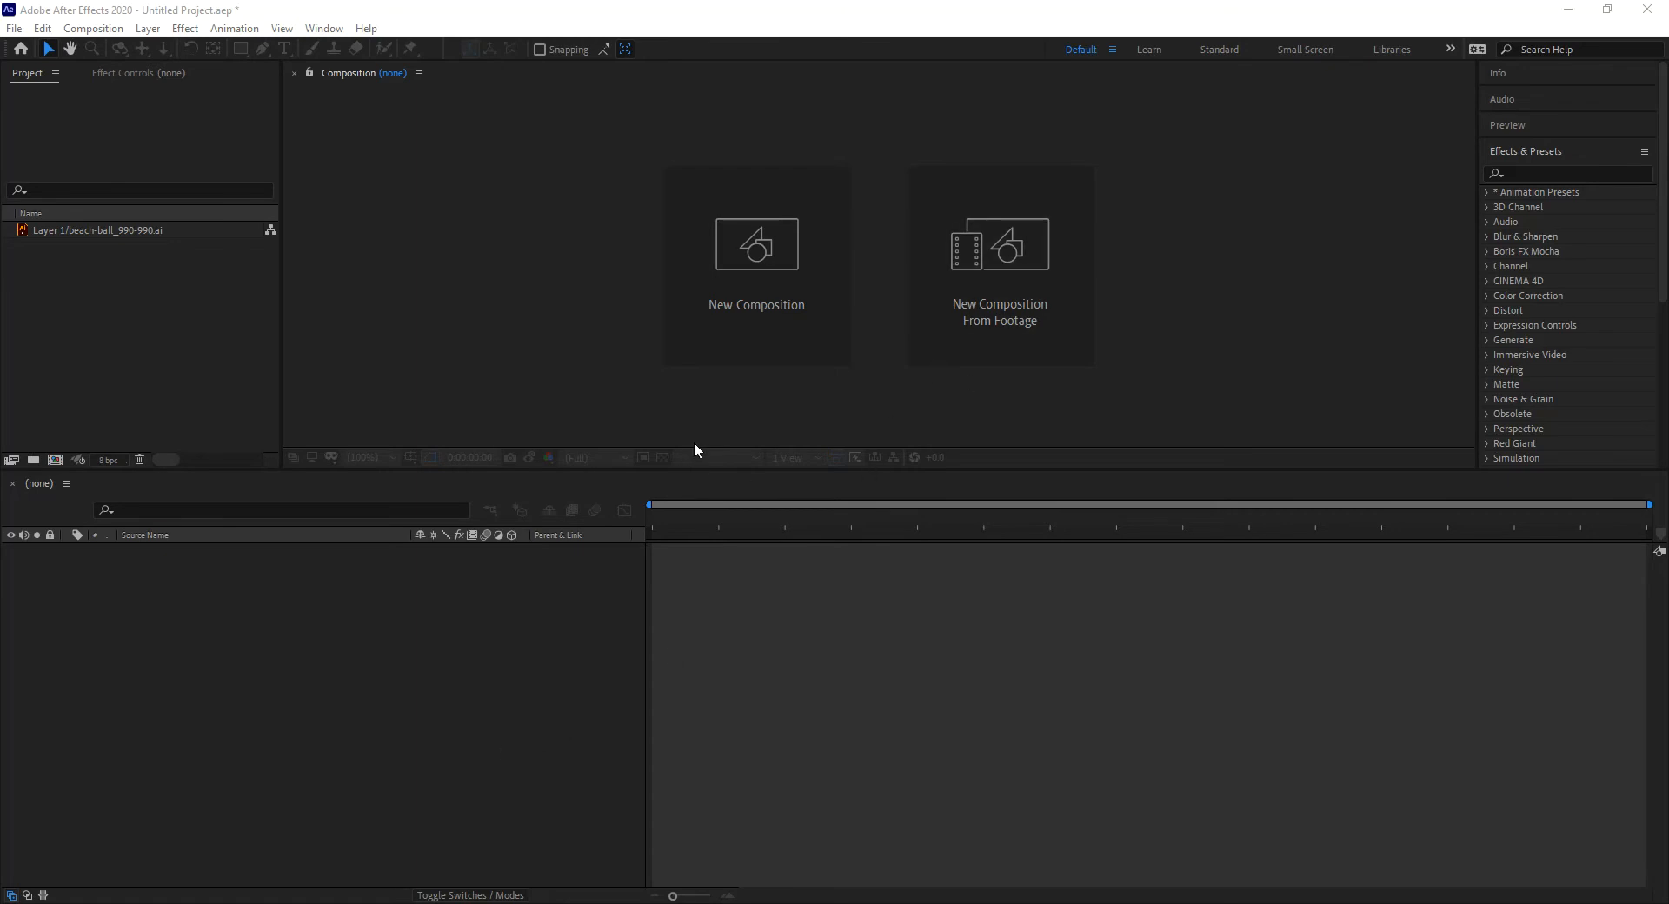
Step: Create a new composition named BouncingBall, keeping the other composition settings as they are
left_click(756, 261)
type("BouncingBalk")
key("BackSpace")
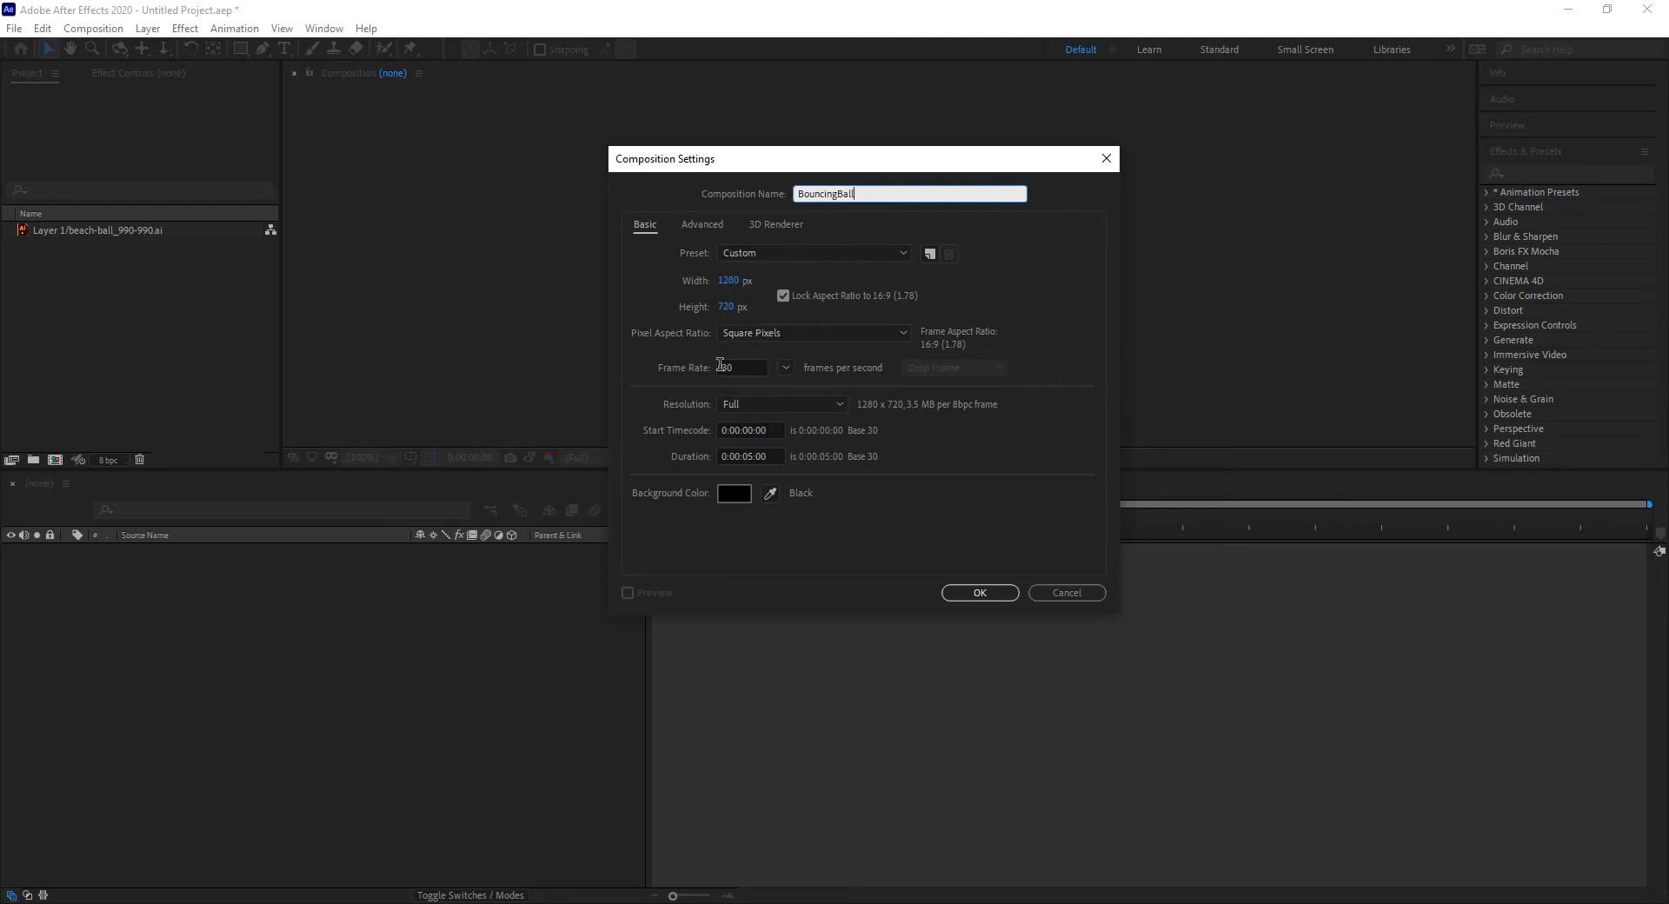
left_click(981, 593)
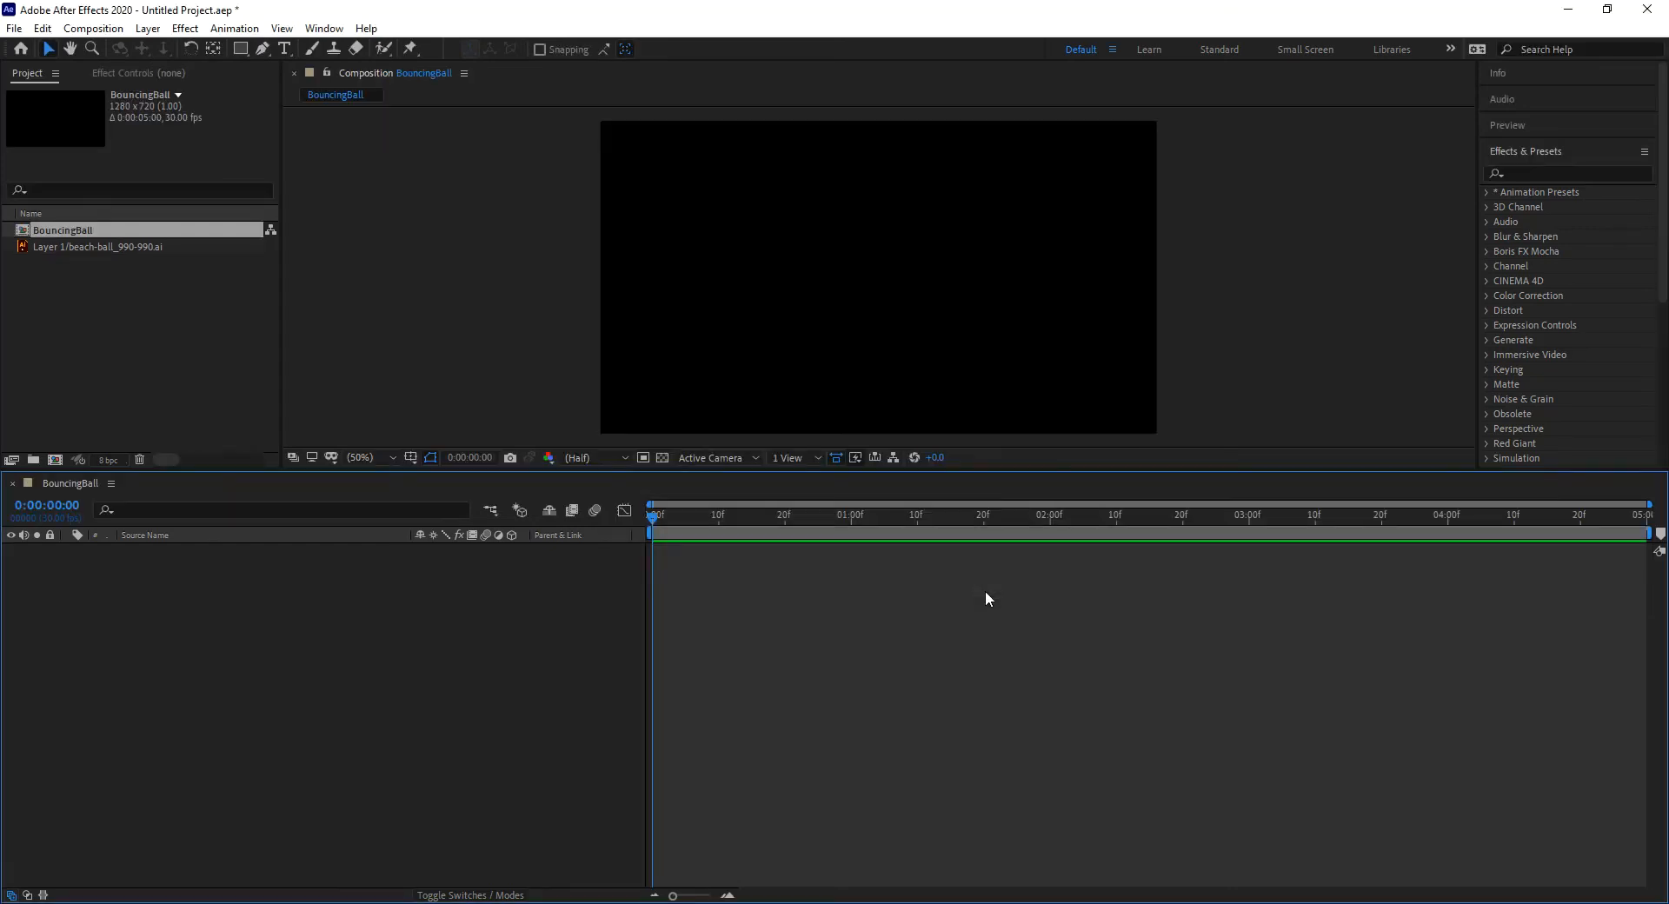
Step: Add the beach-ball artwork to the BouncingBall composition and set its scale to 20%
left_click_drag(23, 247, 78, 589)
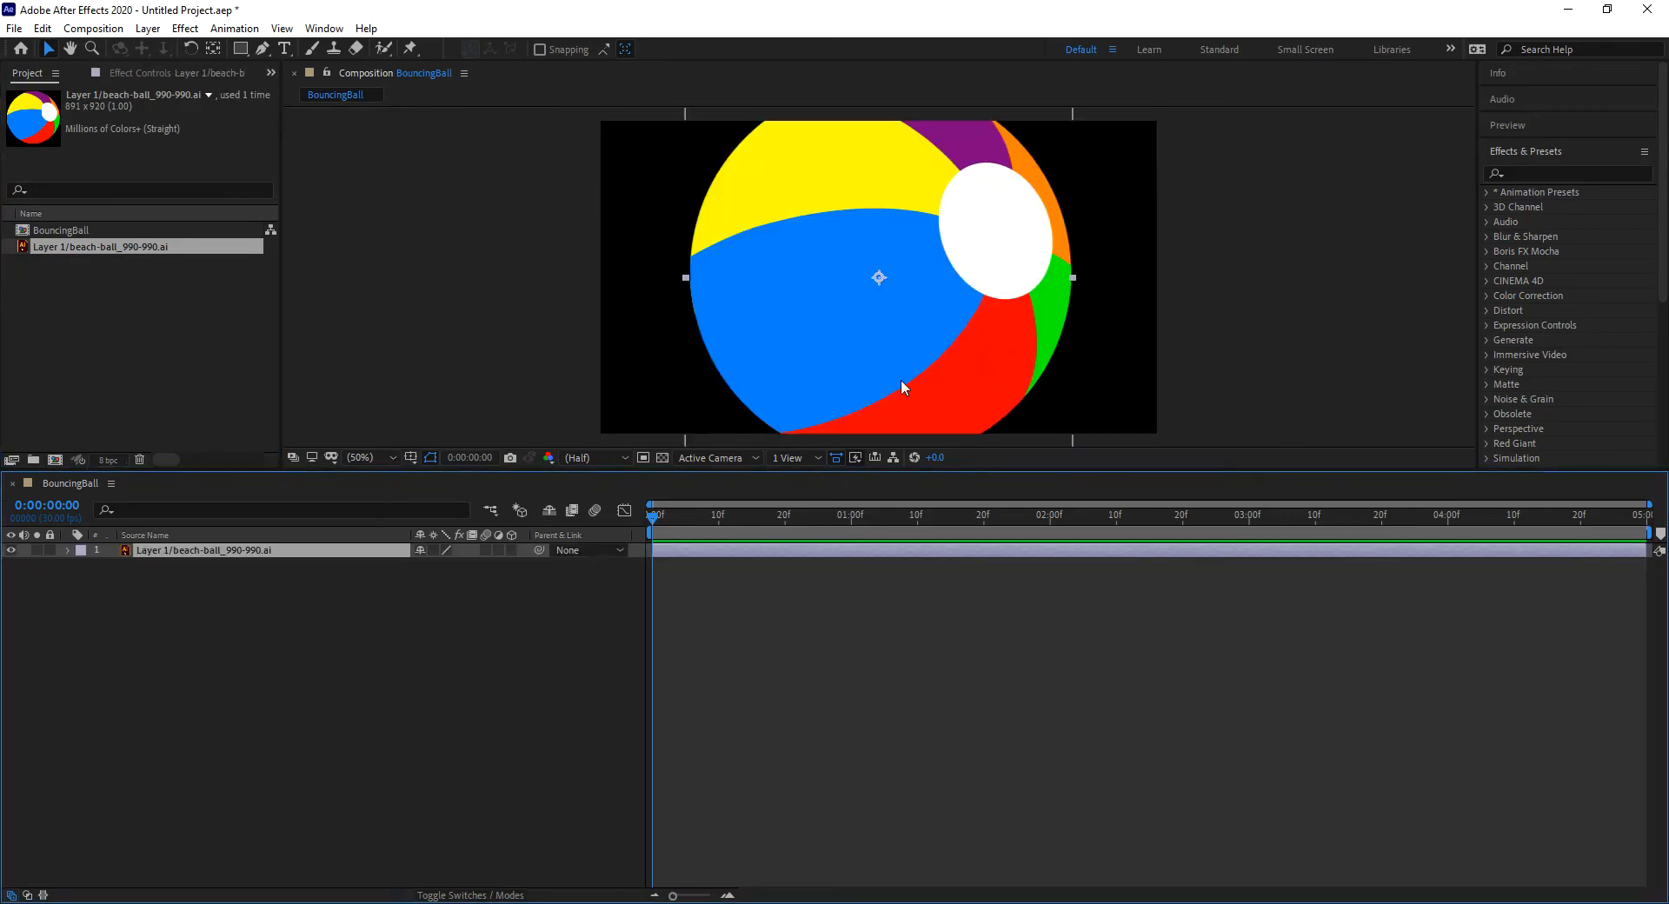
key("s")
left_click(442, 565)
type("20")
key("Return")
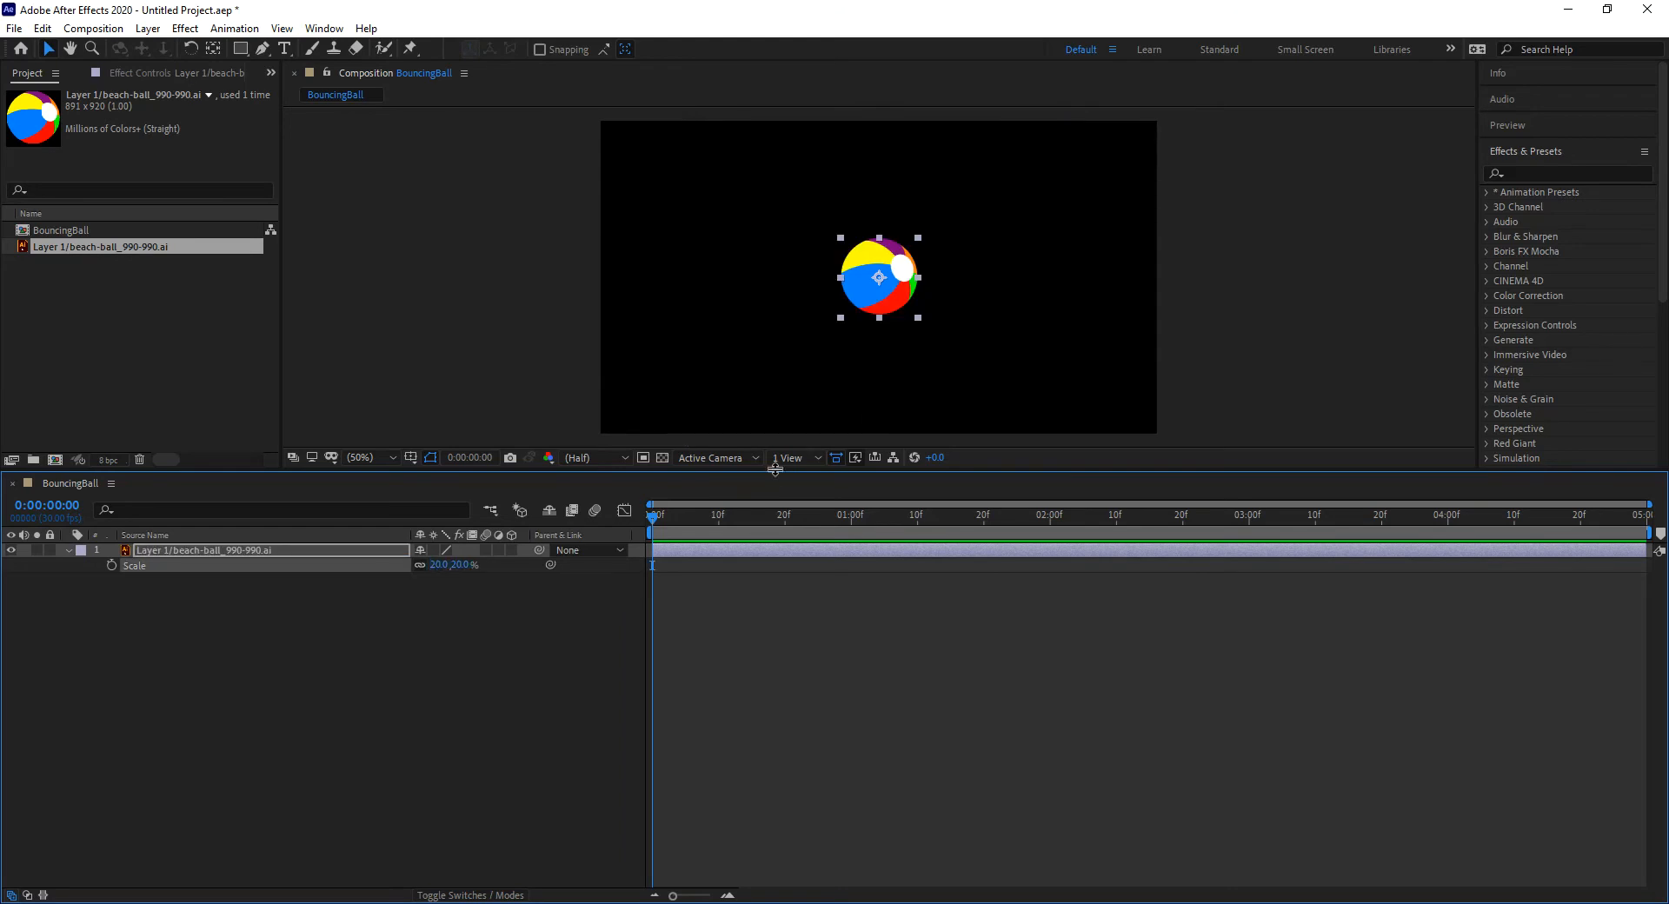
Step: Move the ball straight up to the top of the frame and place its anchor point at the ball's bottom edge
left_click_drag(804, 469, 789, 620)
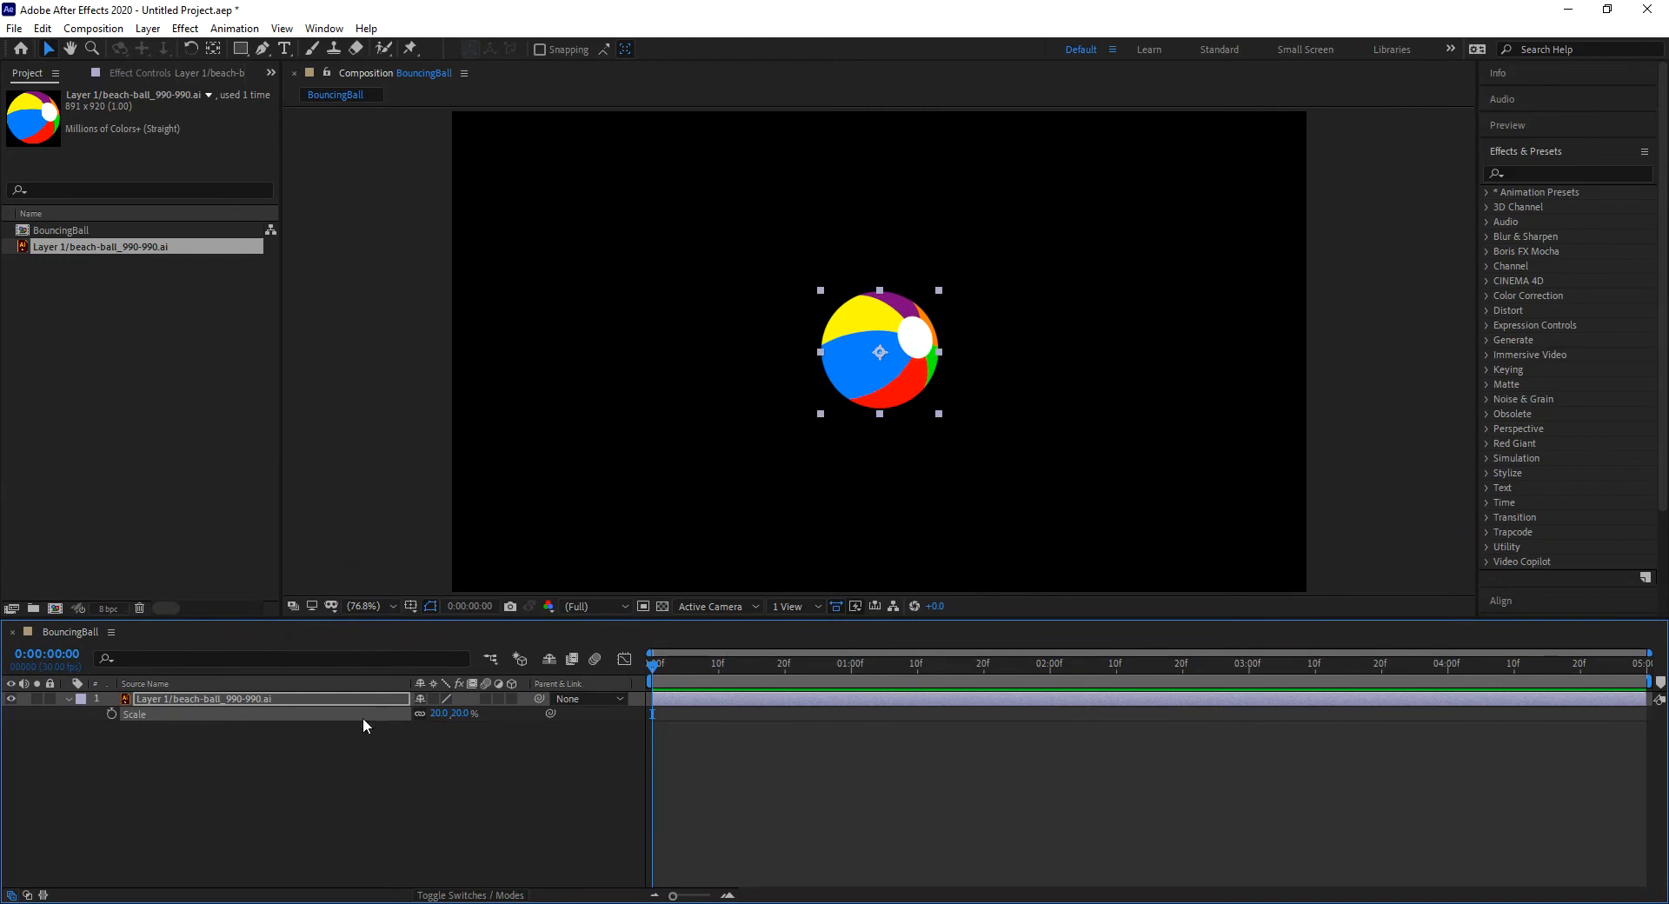
left_click_drag(895, 312, 881, 131)
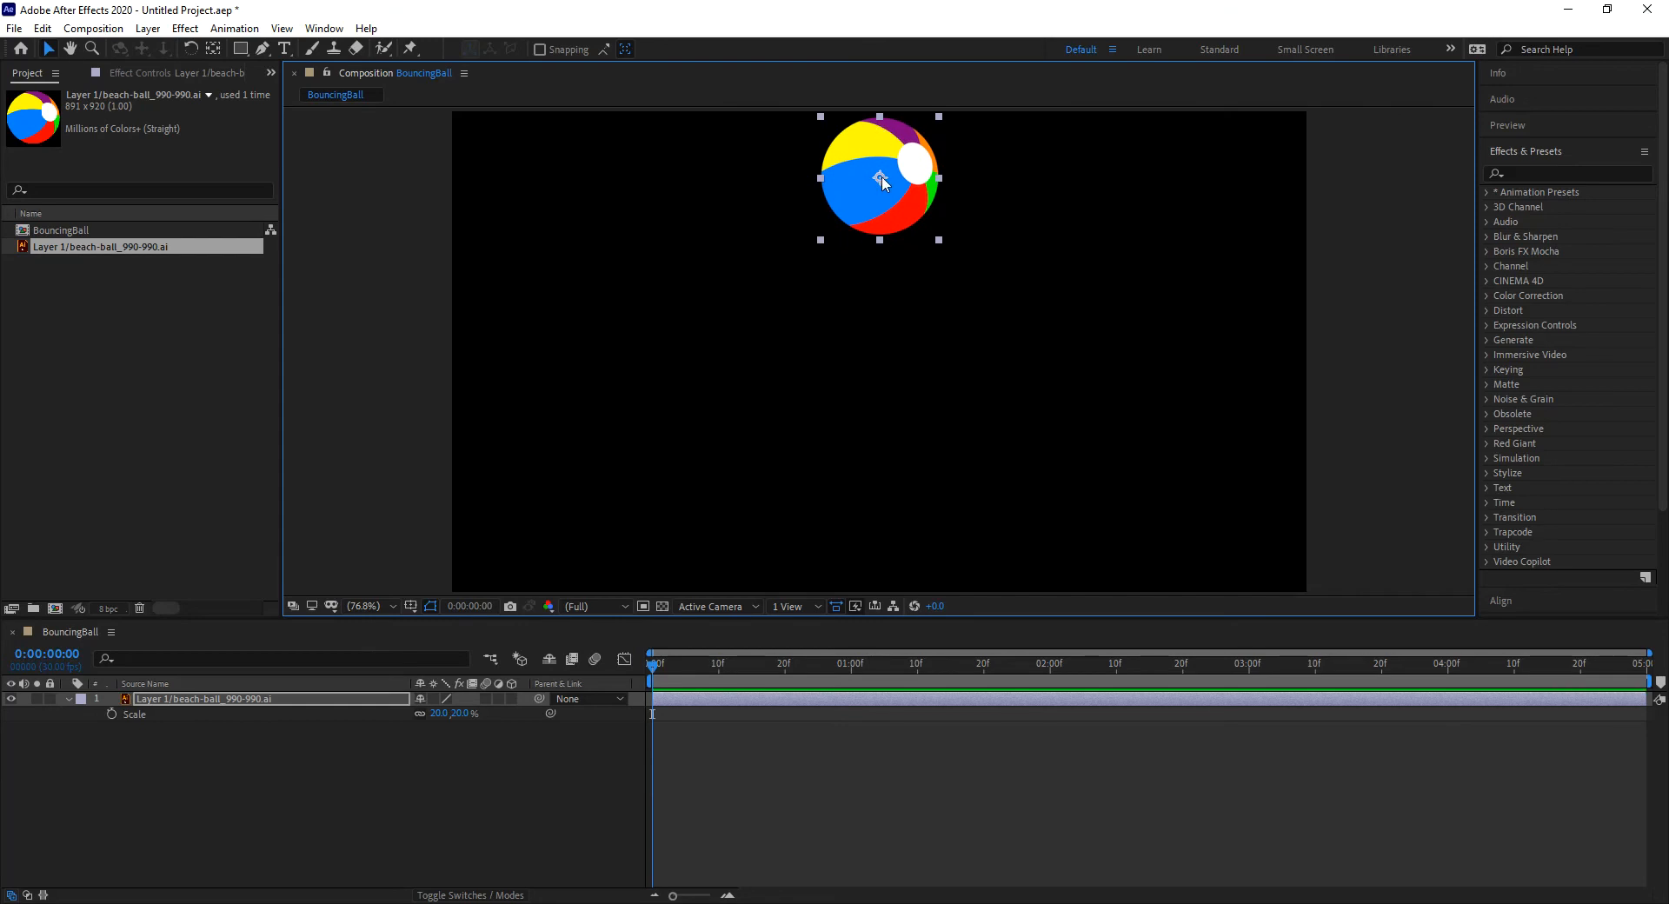
left_click(213, 49)
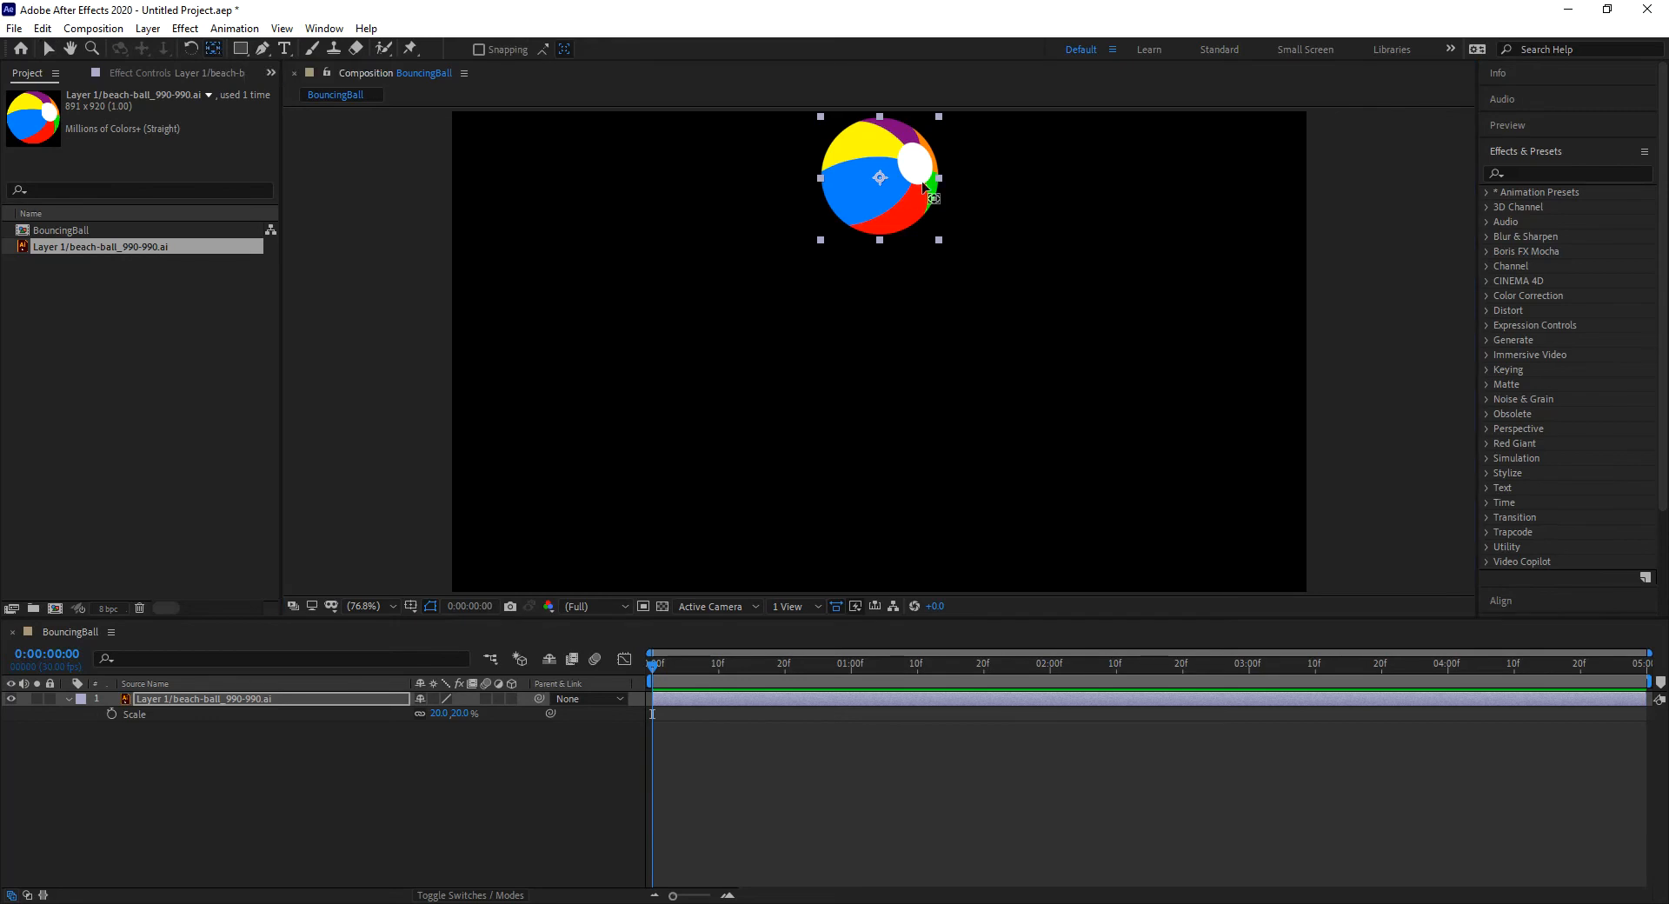
left_click_drag(882, 181, 899, 235)
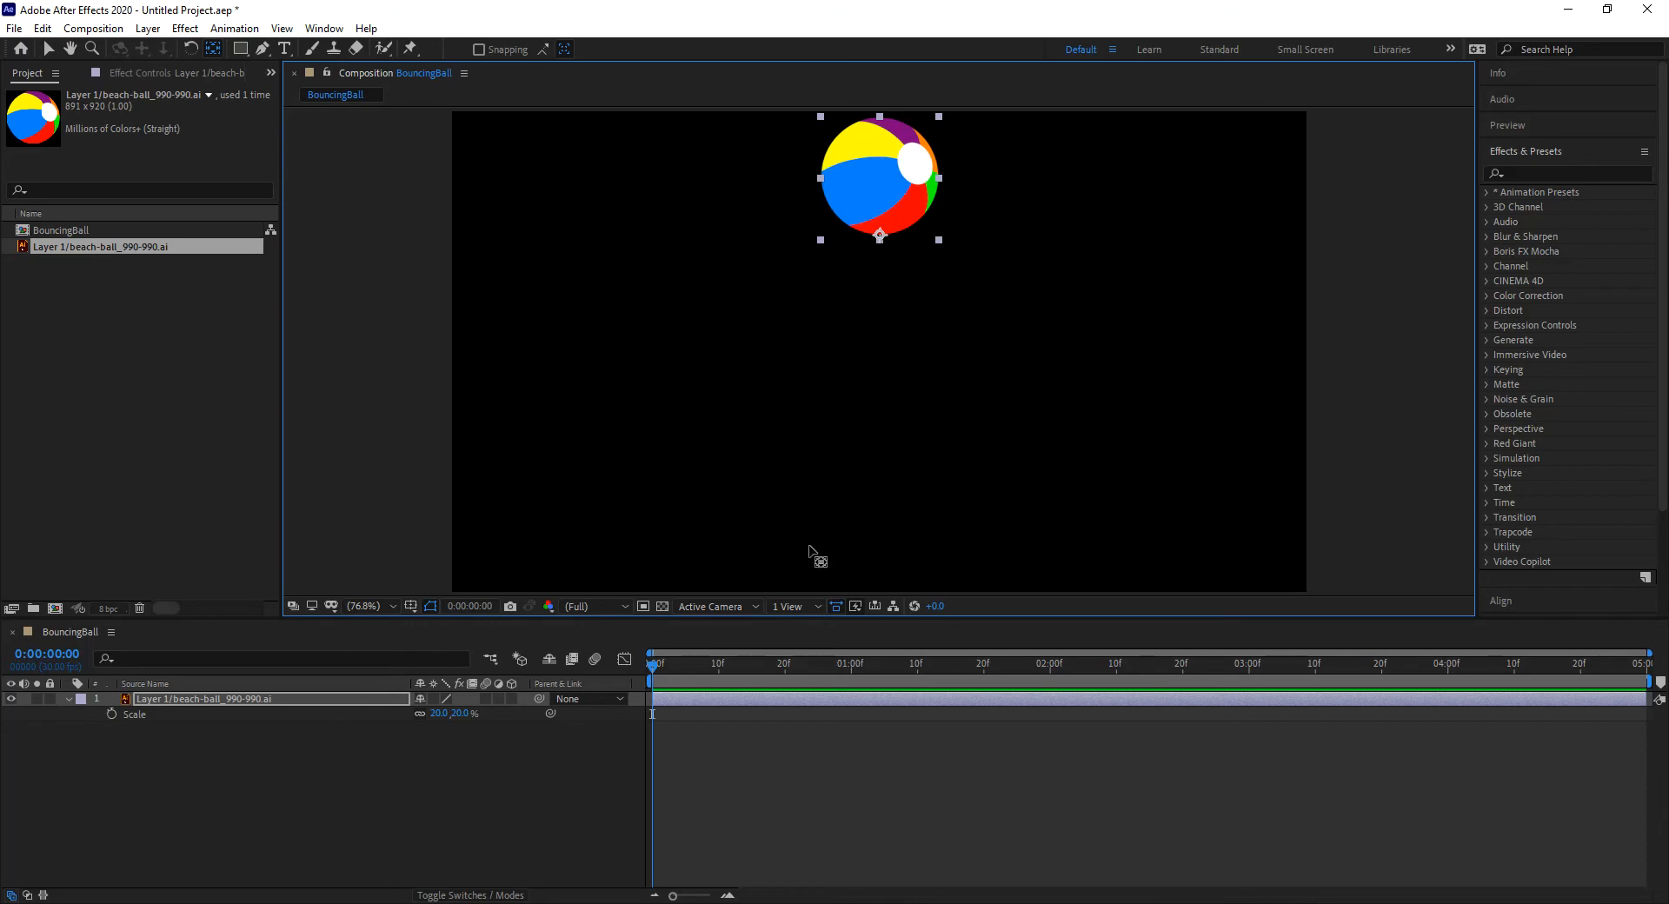
Step: Start Position keyframing for the ball layer at time 0 and set its Y position to 185
left_click(231, 701)
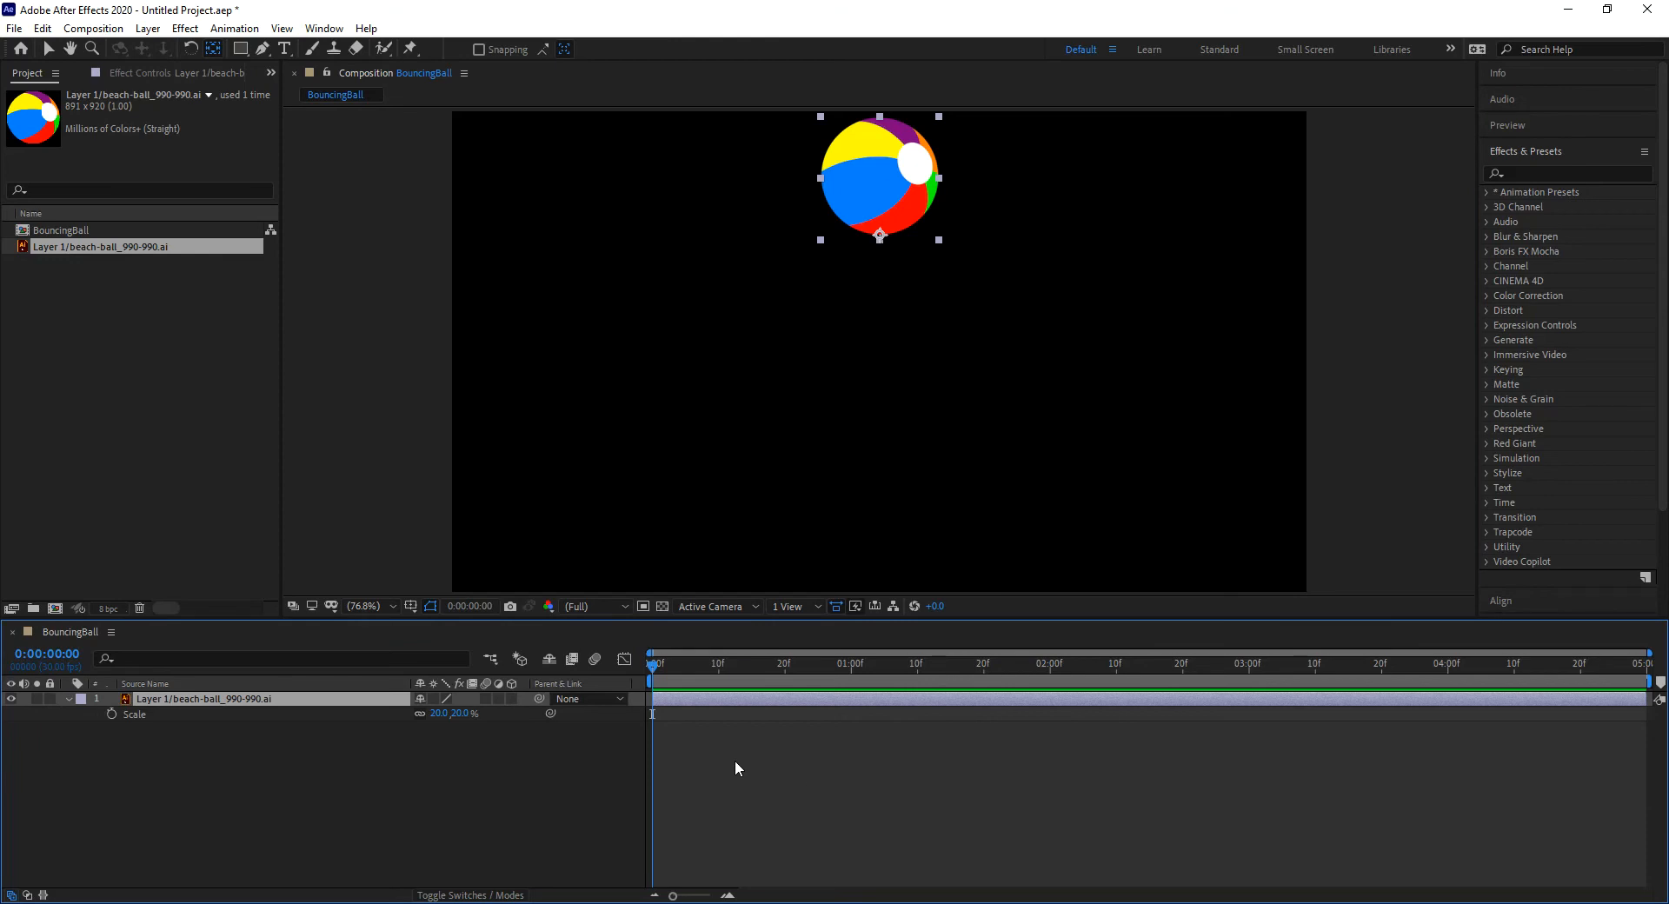
key("p")
left_click(112, 714)
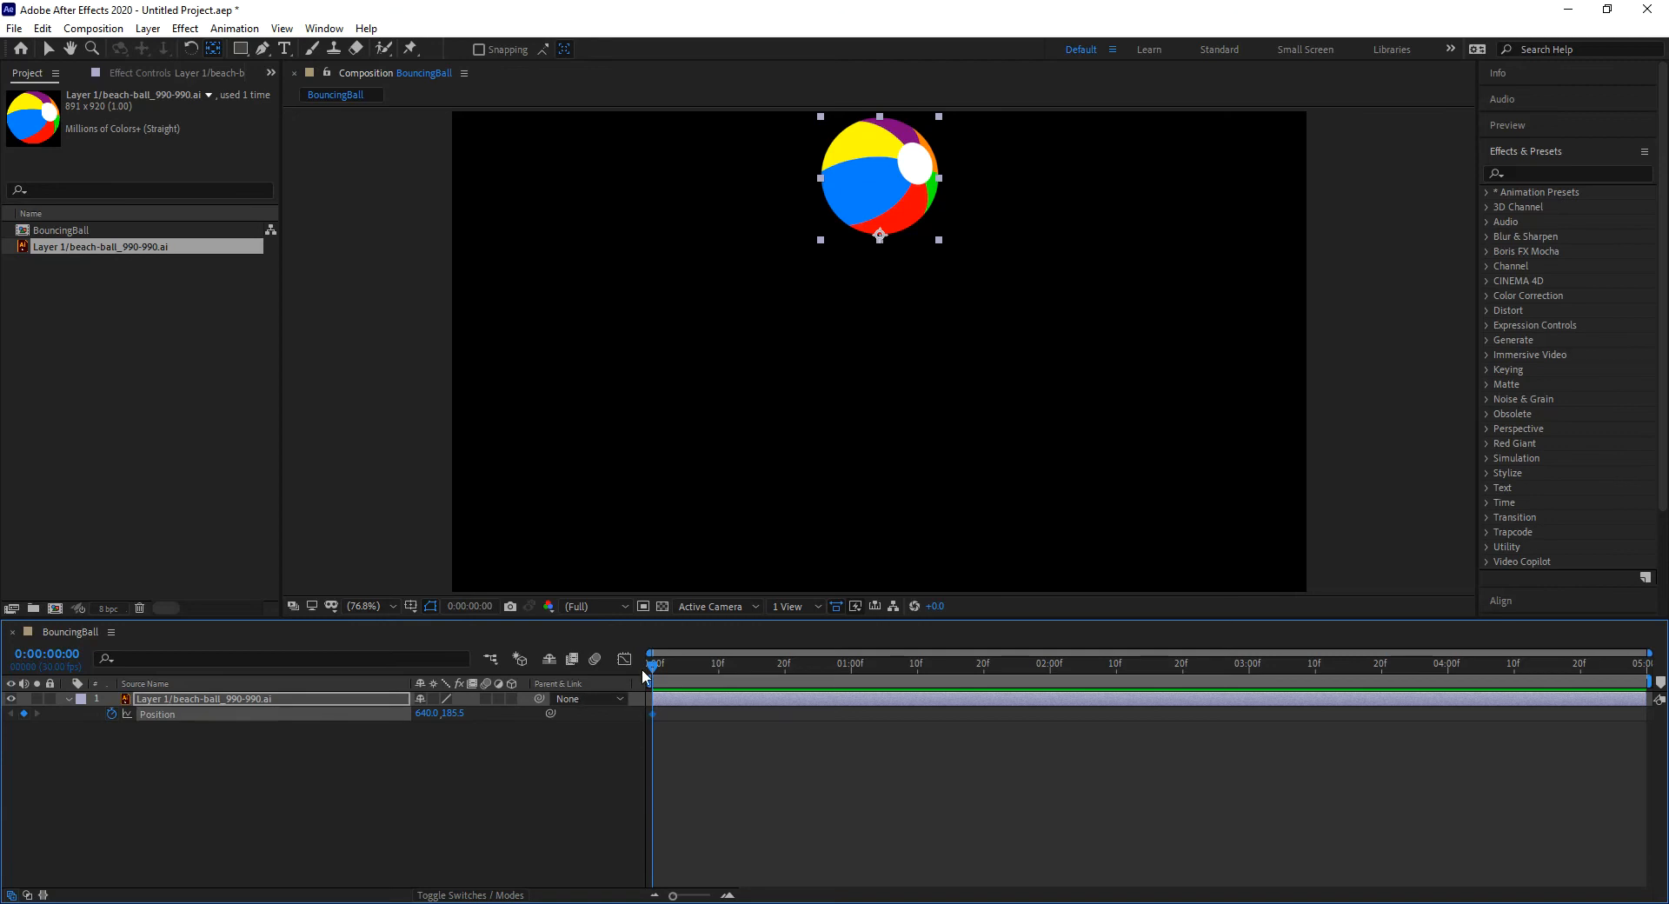
left_click(453, 714)
type("185")
key("Return")
Step: Try going to frame 15 by entering the time, returning to the start of the timeline each time
mouse_move(654, 666)
left_mouse_down()
mouse_move(767, 670)
mouse_move(755, 687)
mouse_move(628, 674)
left_mouse_up()
left_click(54, 654)
type("15")
key("Return")
left_click_drag(752, 668, 613, 701)
left_click(462, 606)
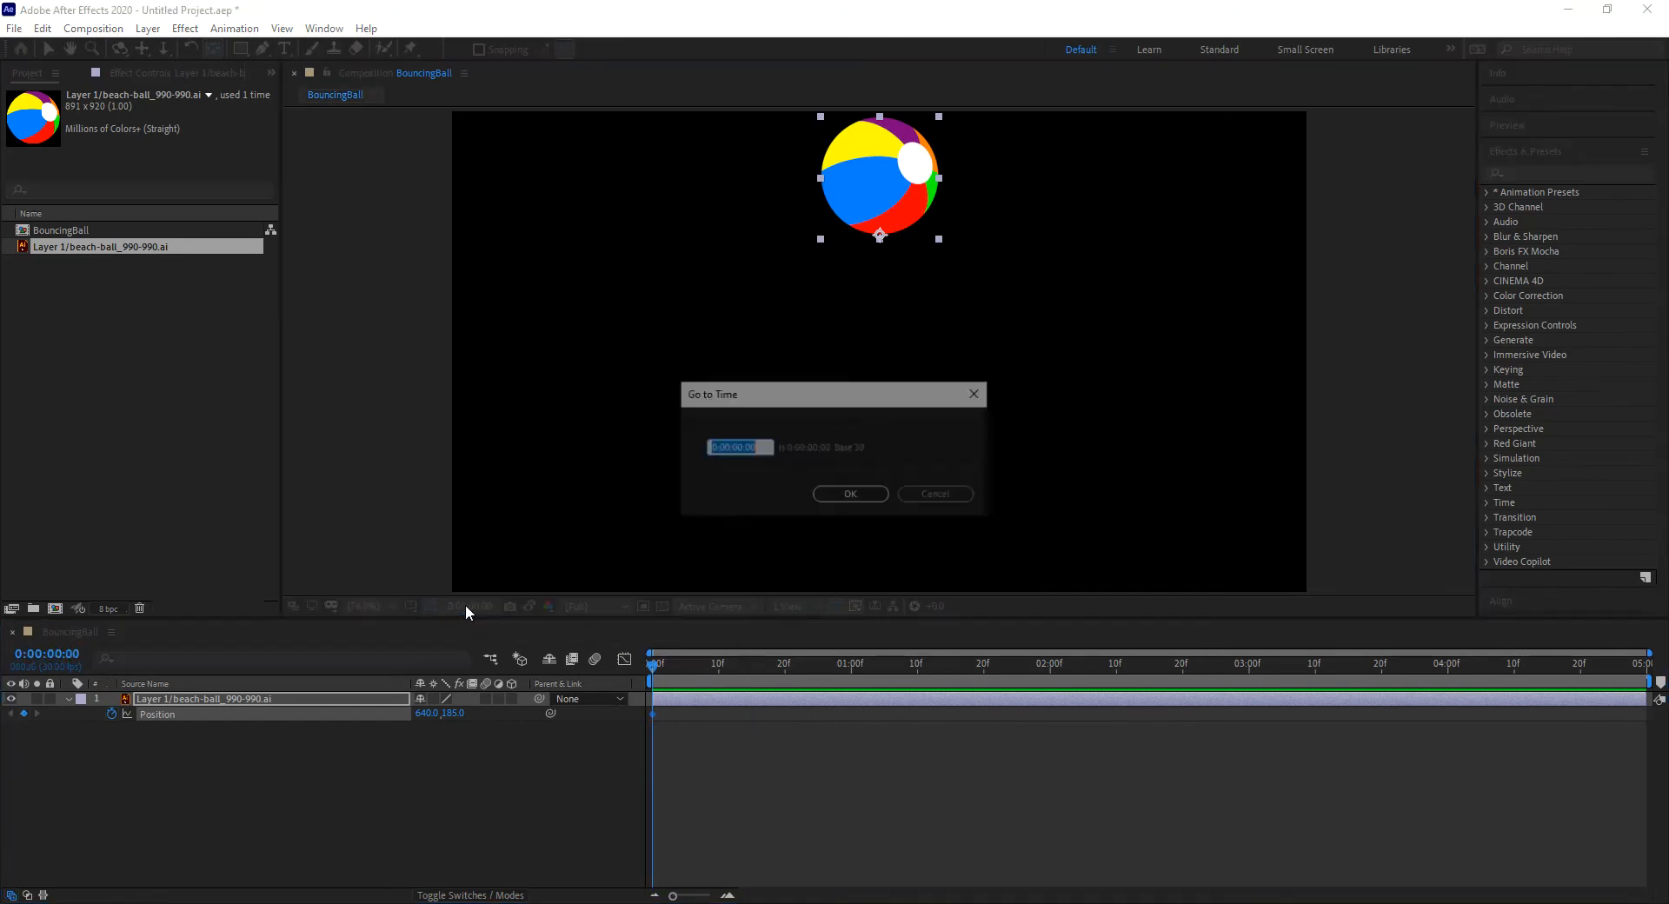
type("15")
key("Return")
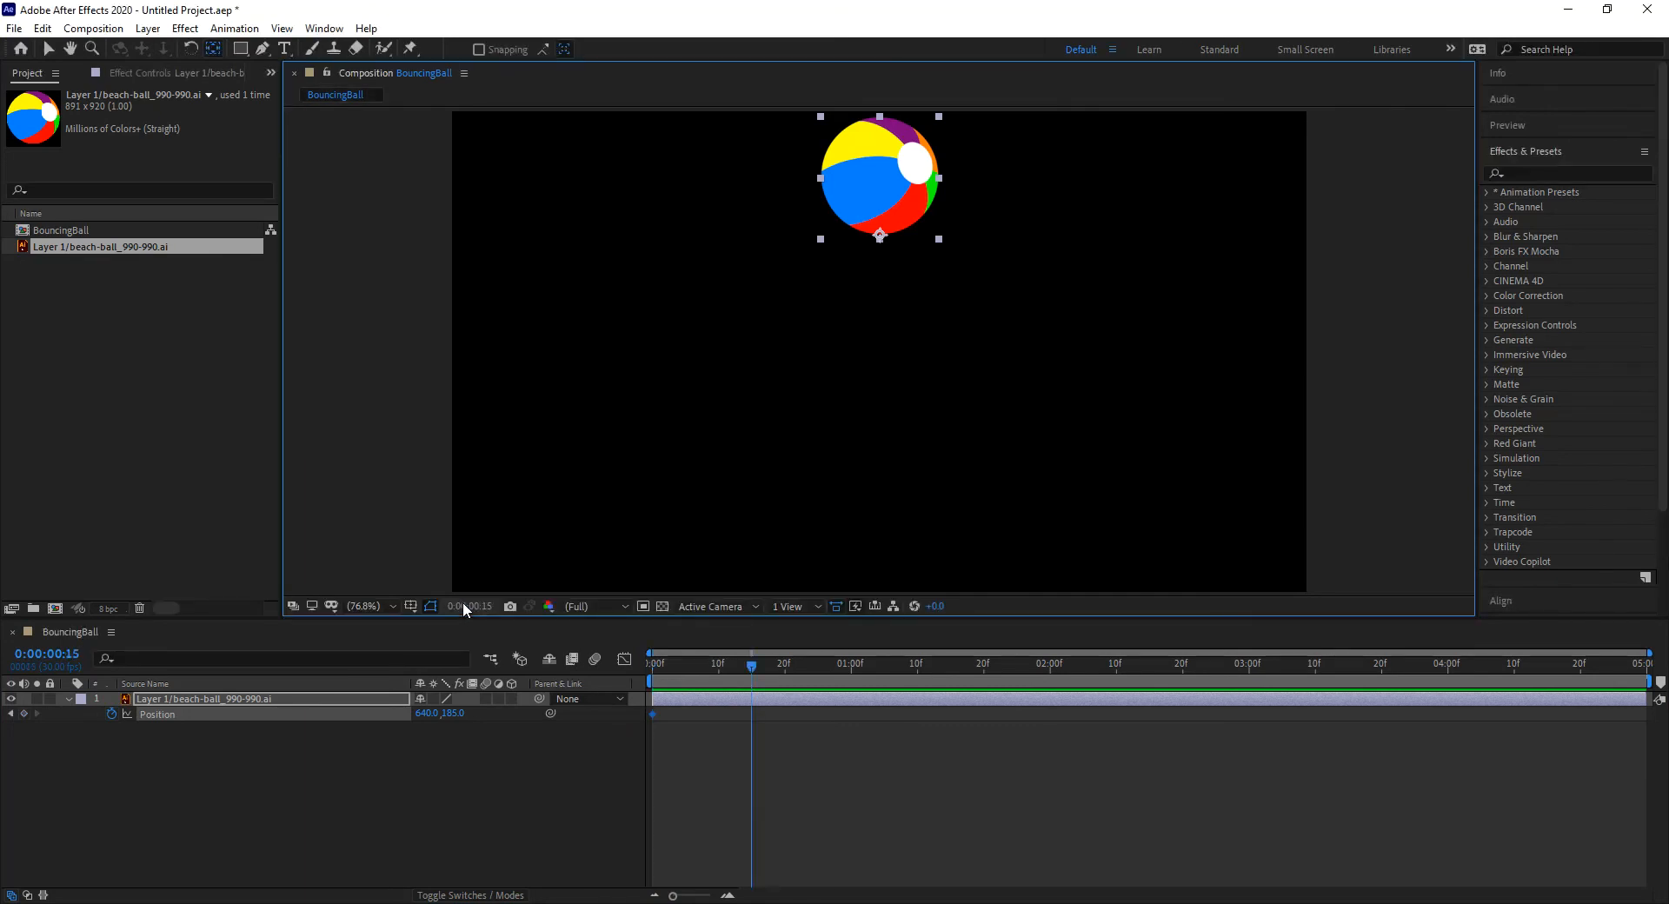
left_click_drag(749, 665, 548, 685)
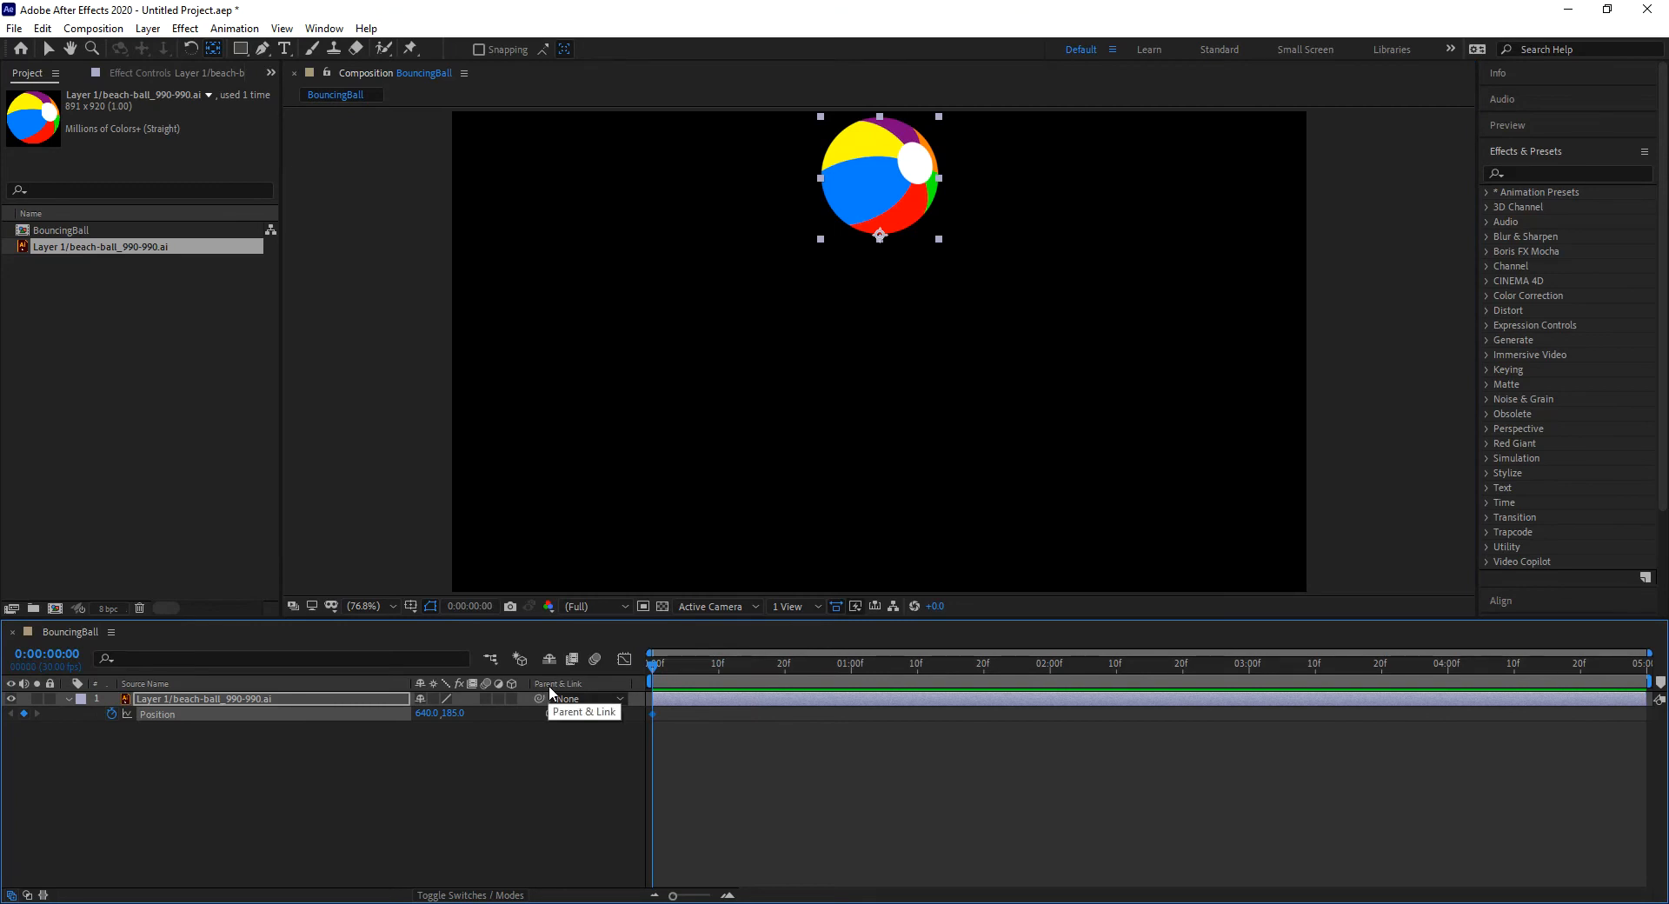
Step: Go to frame 15 and keyframe the ball straight down at the bottom of the frame, at a Y position of about 717.5
key("alt+shift+j")
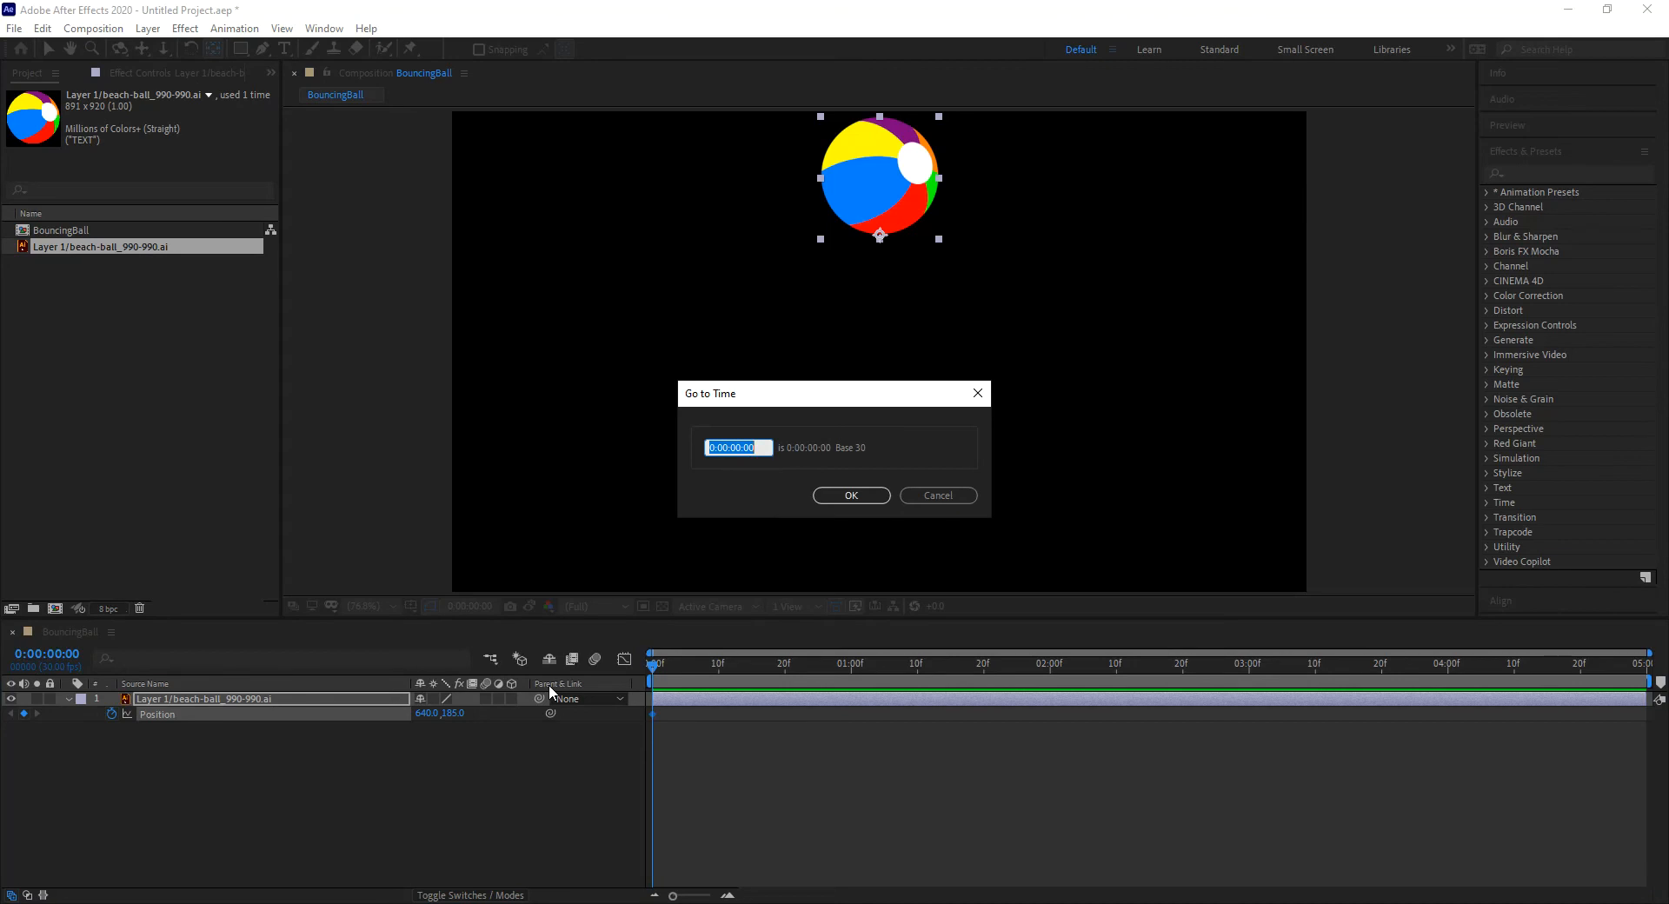
type("15")
key("Return")
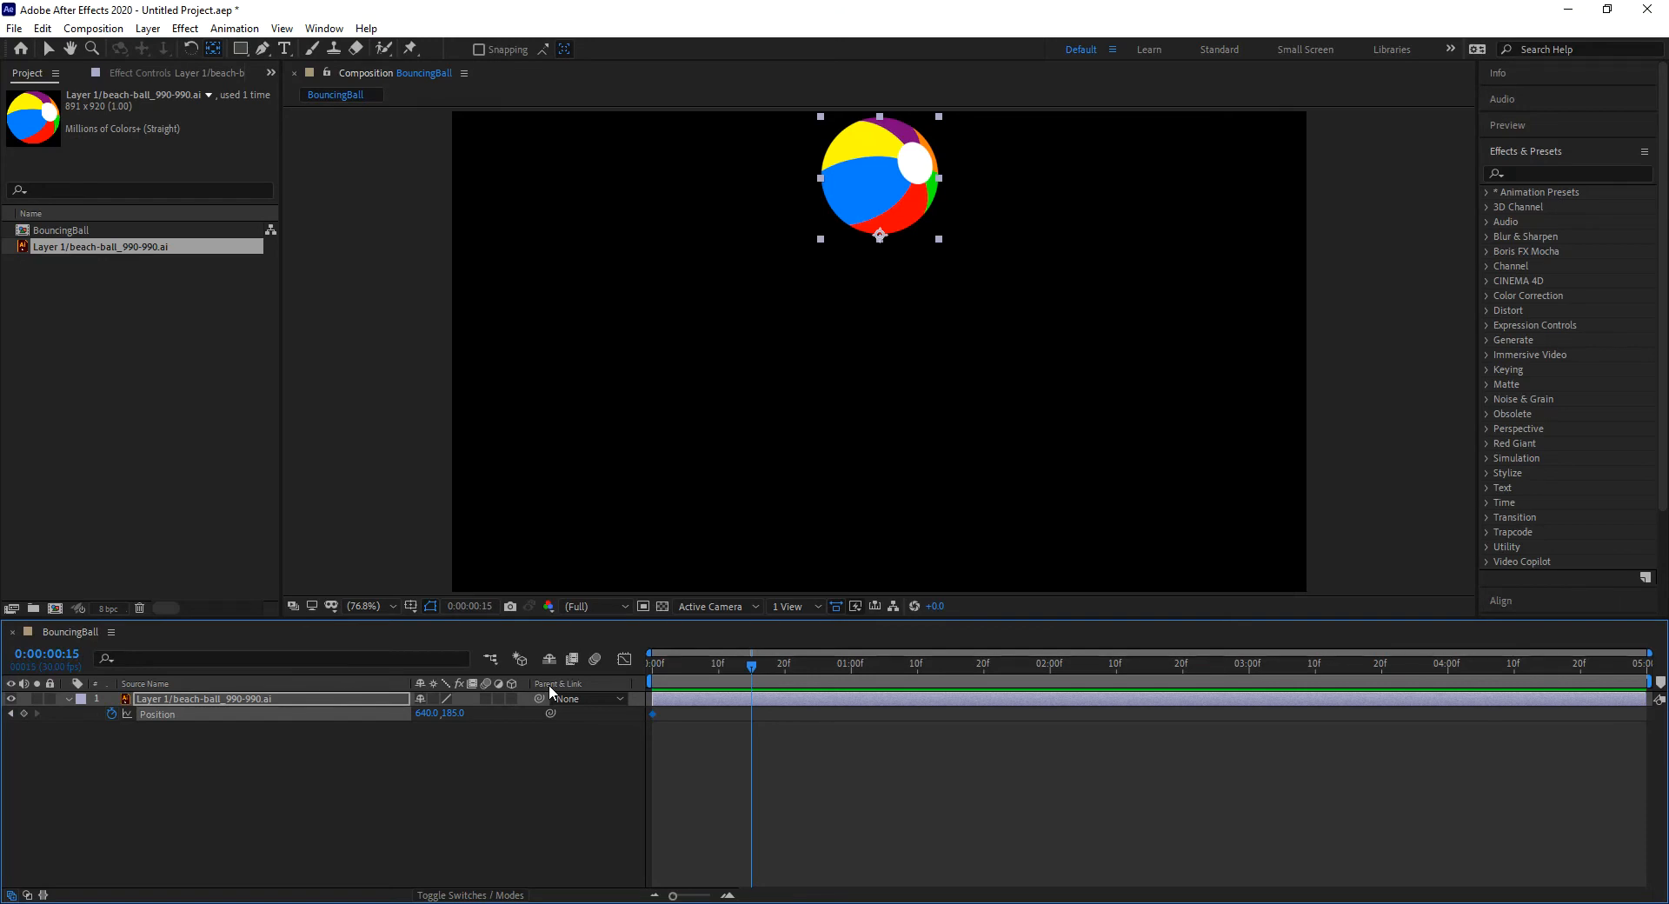
left_click(48, 49)
left_click_drag(913, 178, 908, 341)
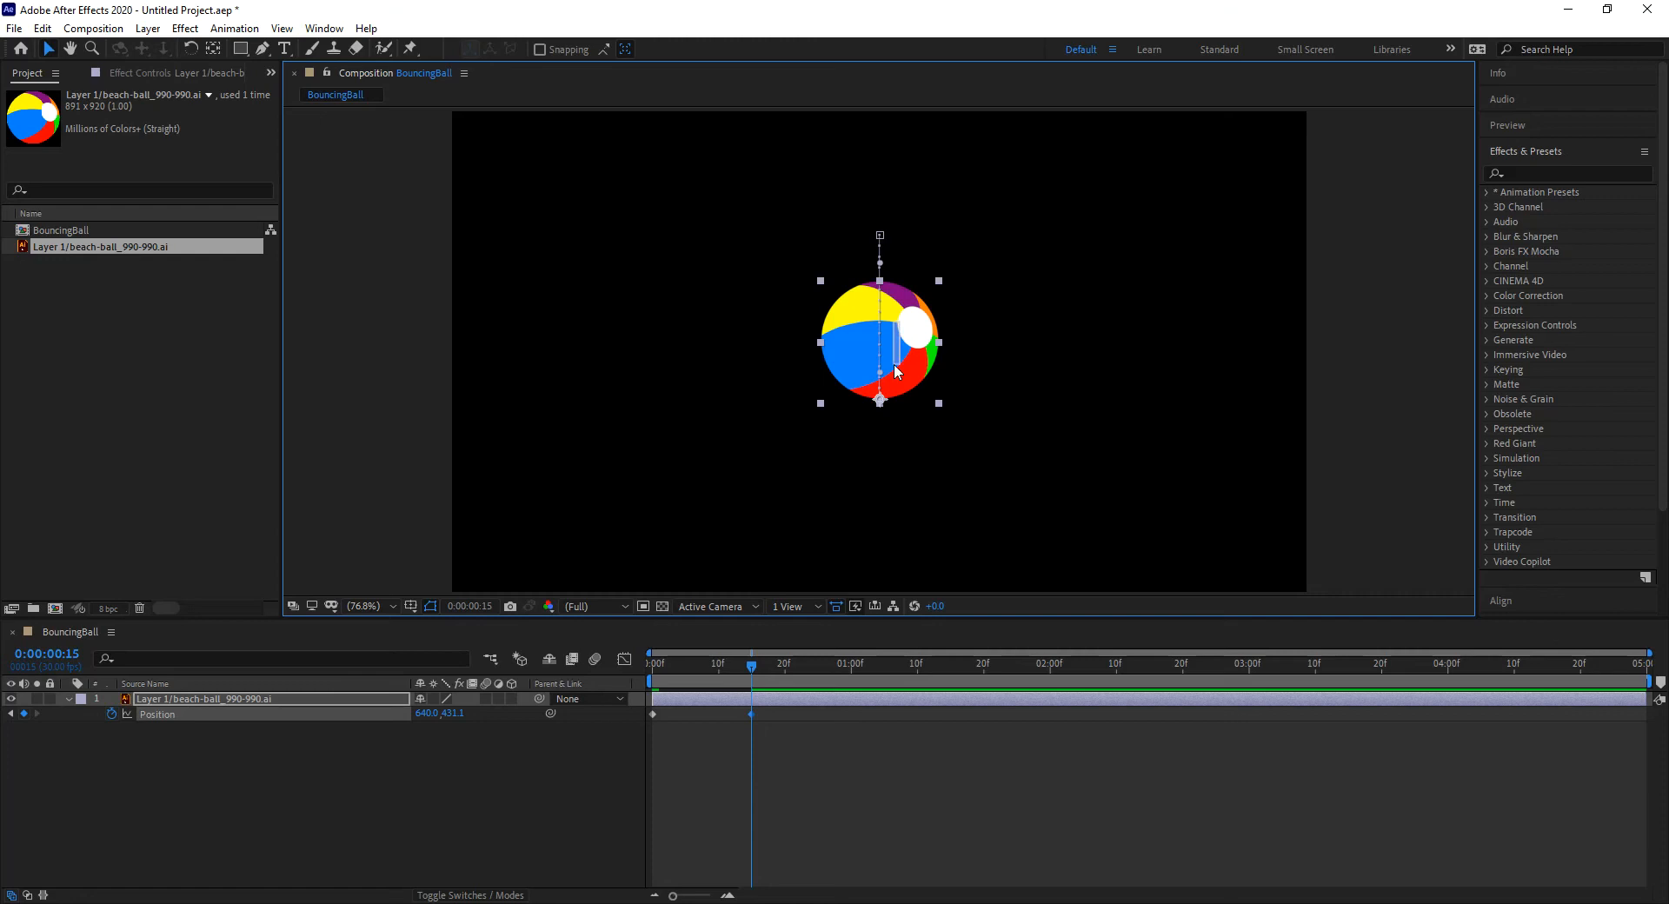
left_click_drag(893, 329, 894, 520)
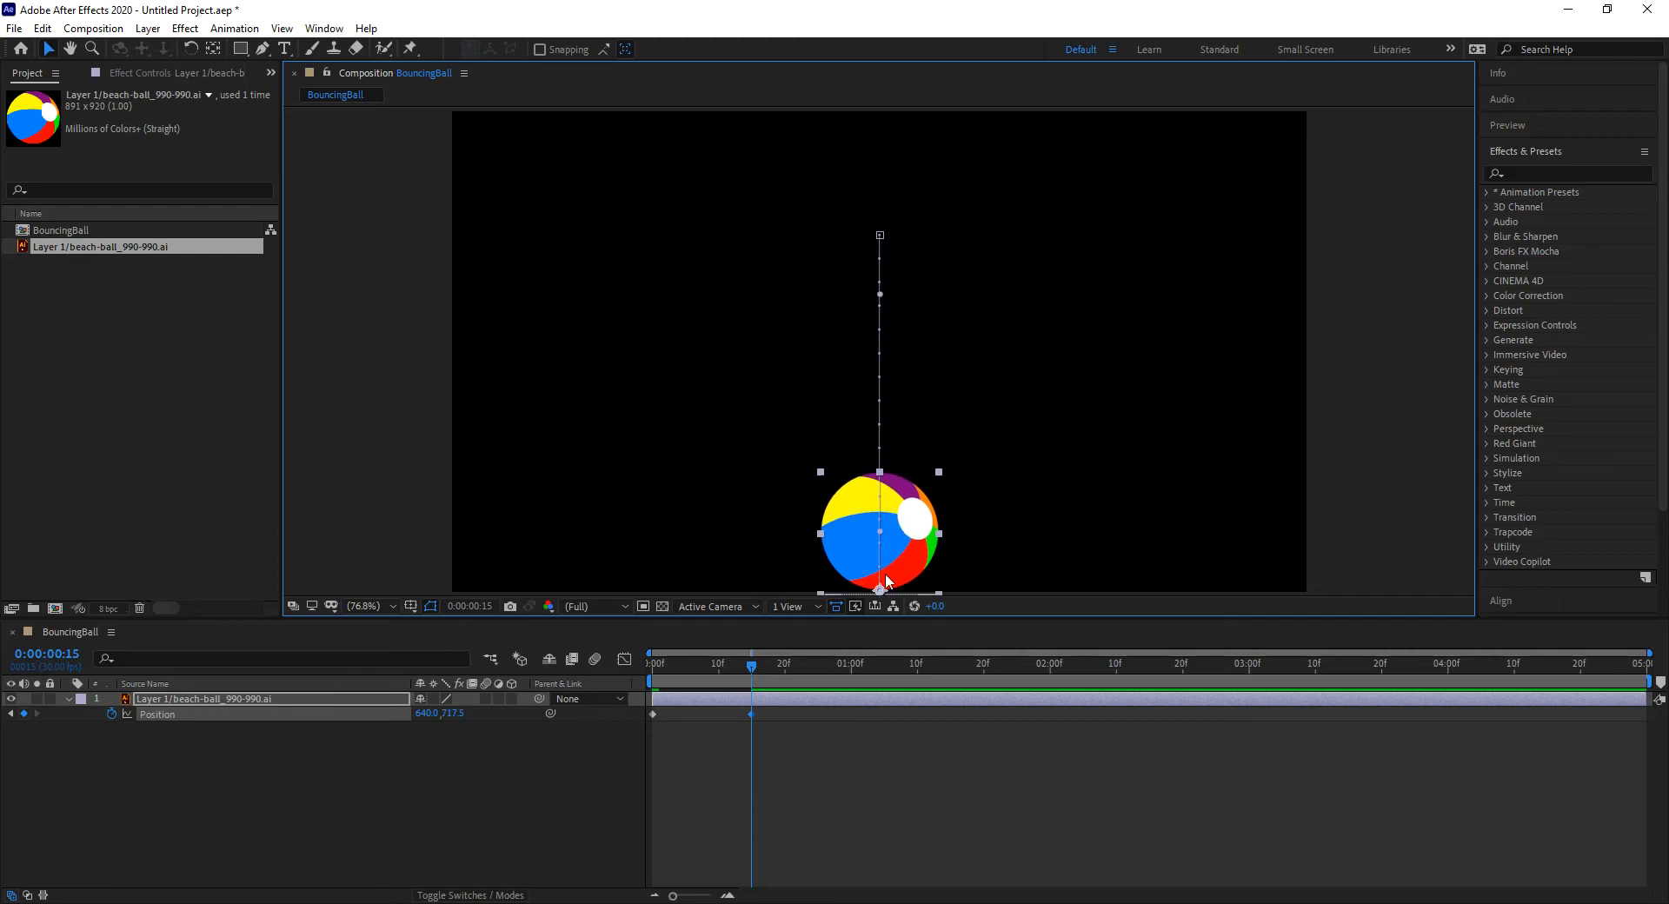
Step: Copy the ball's first Position keyframe to the 1-second mark
left_click(851, 668)
left_click_drag(661, 736, 639, 713)
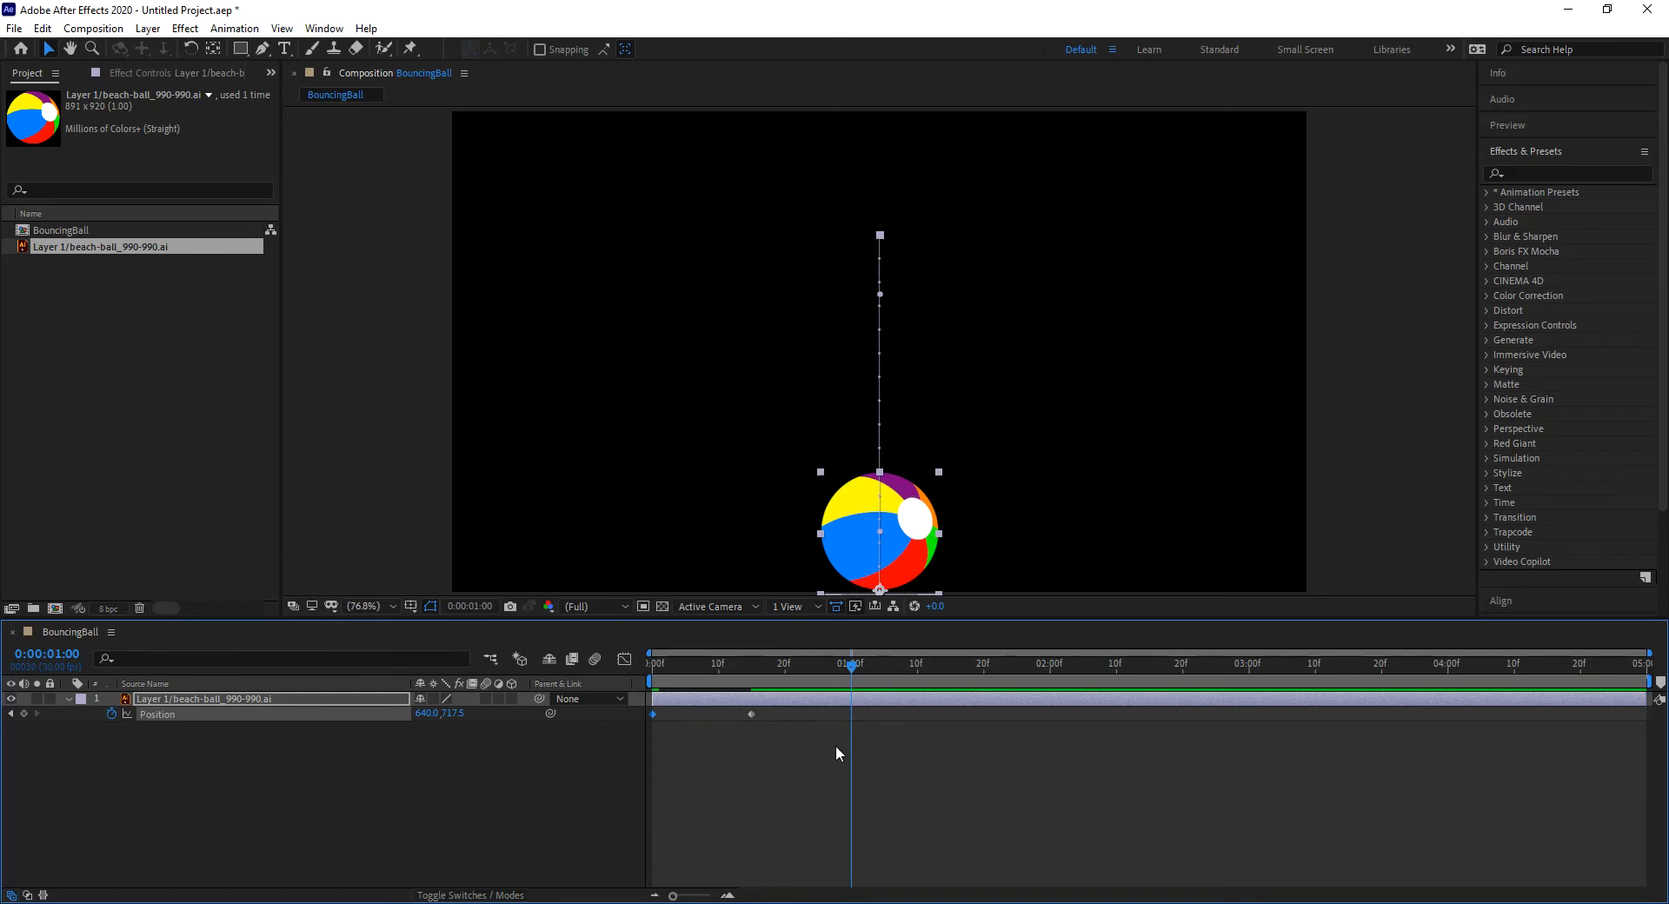
key("ctrl+v")
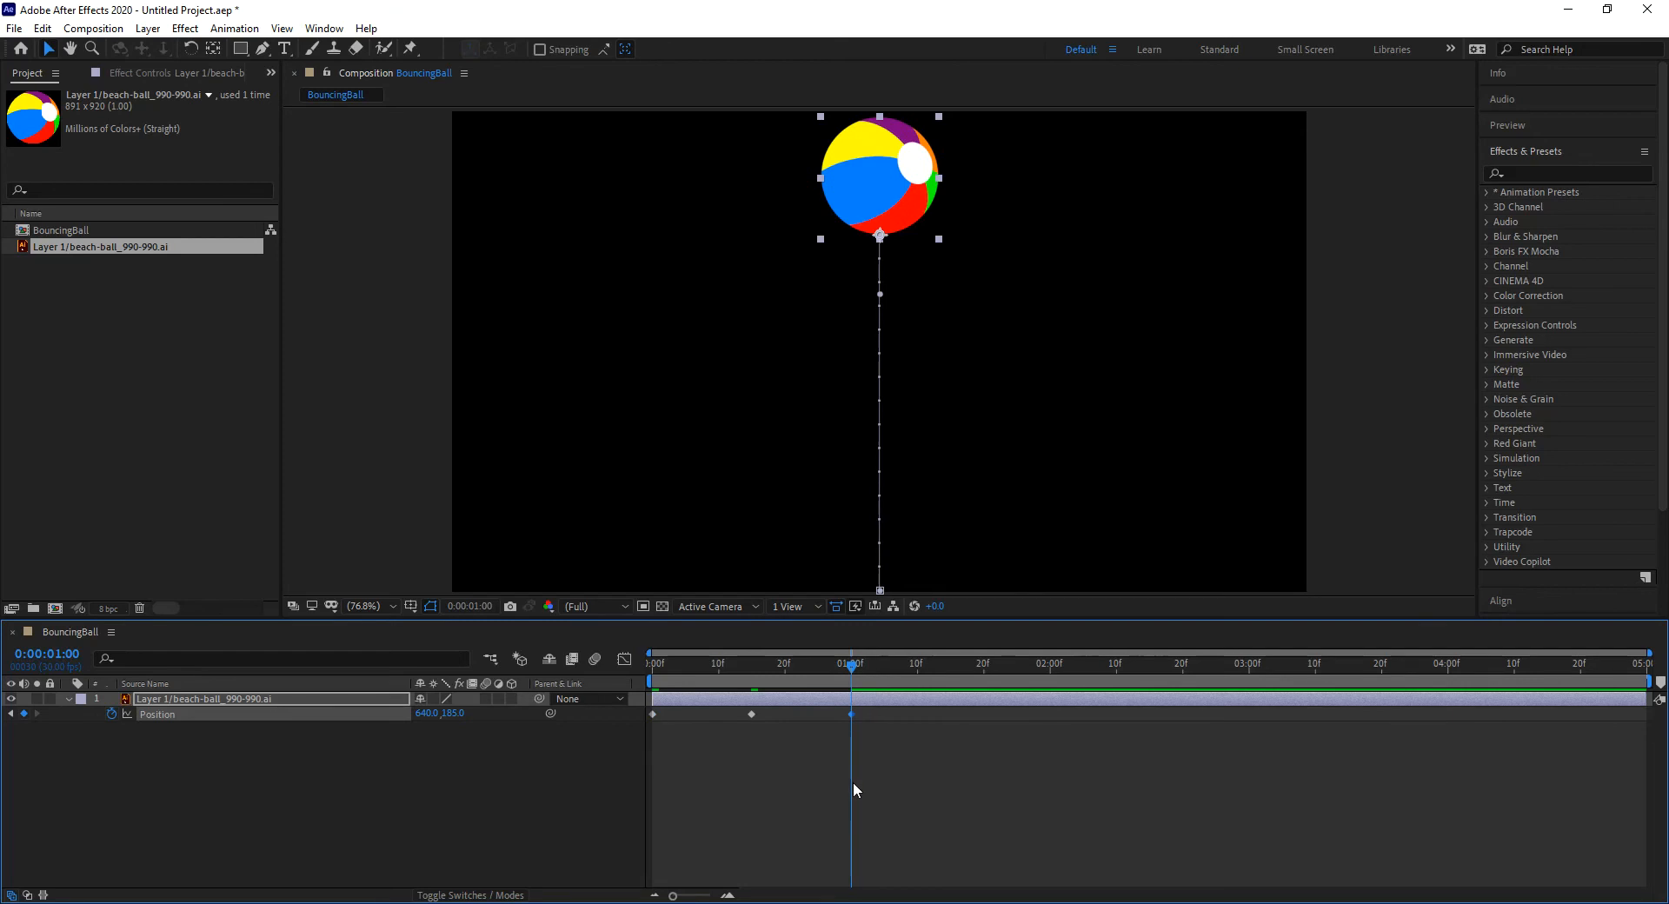
Step: Preview the ball's bounce from the start of the timeline and return to time 0
left_click_drag(853, 664, 610, 688)
key("space")
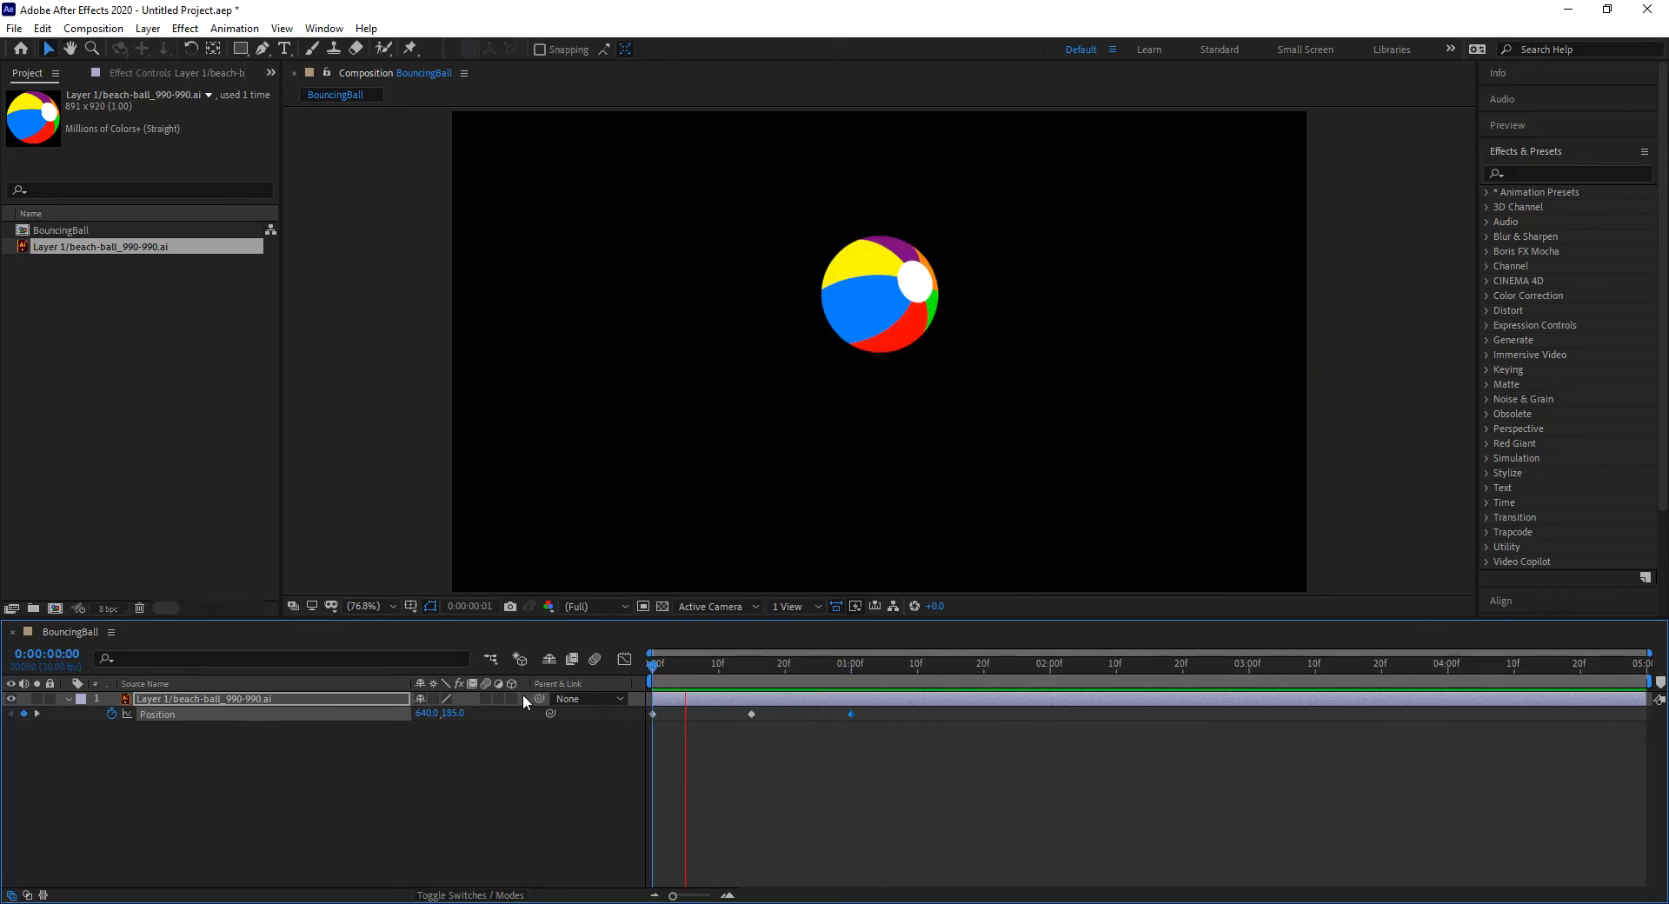
key("space")
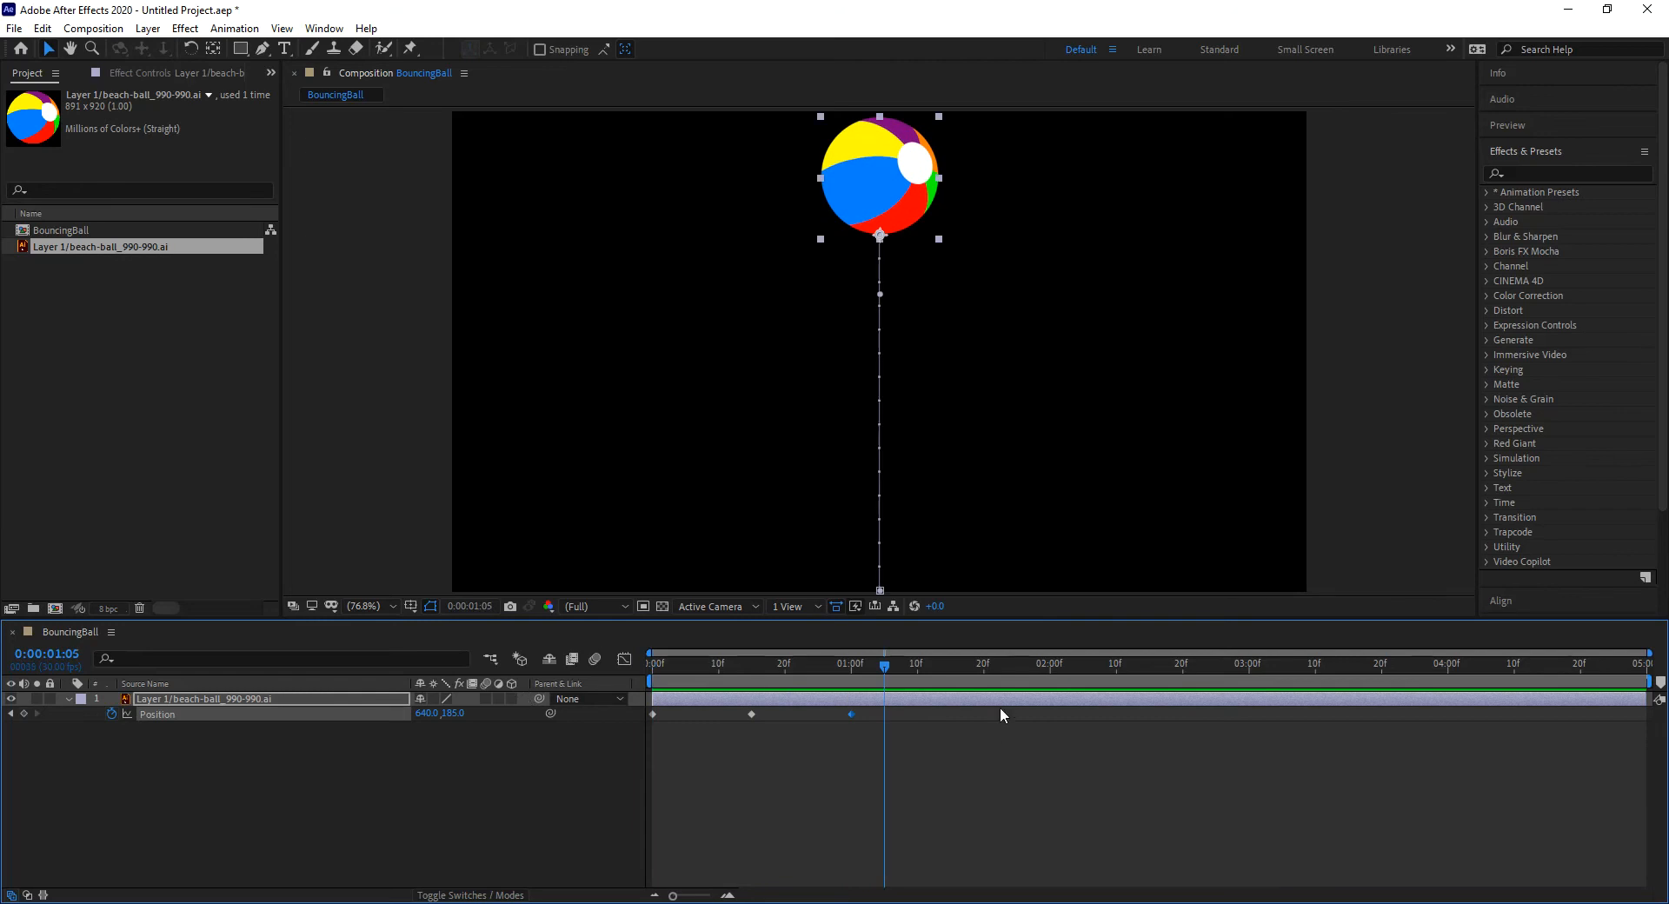
left_click_drag(872, 669, 542, 698)
key("space")
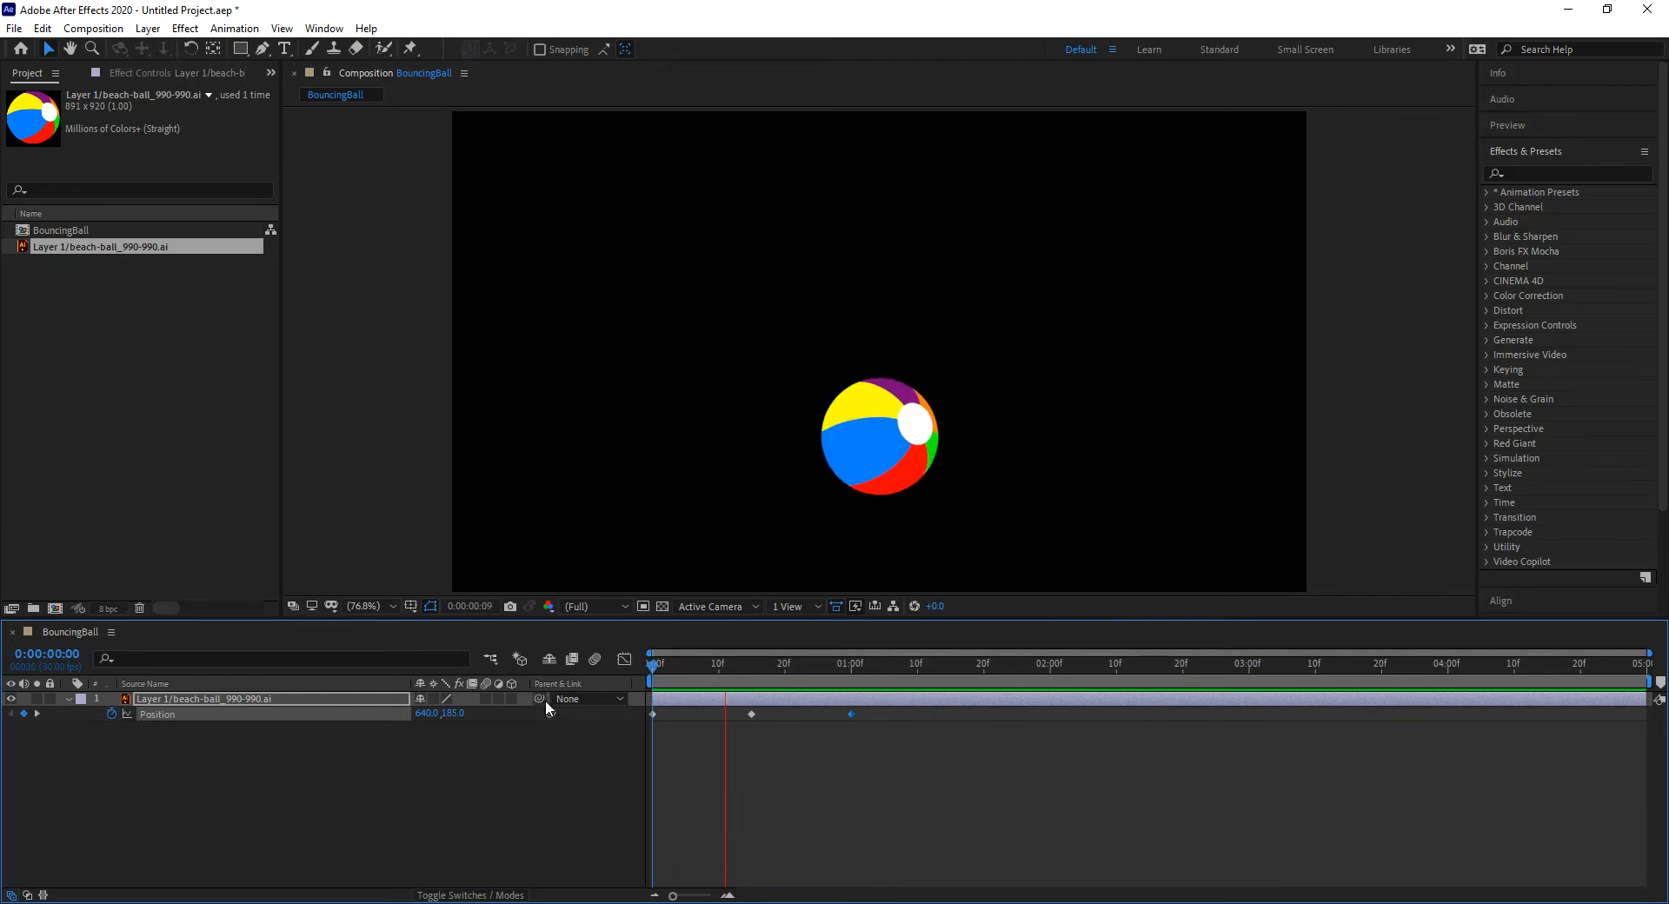
key("space")
left_click_drag(662, 663, 595, 700)
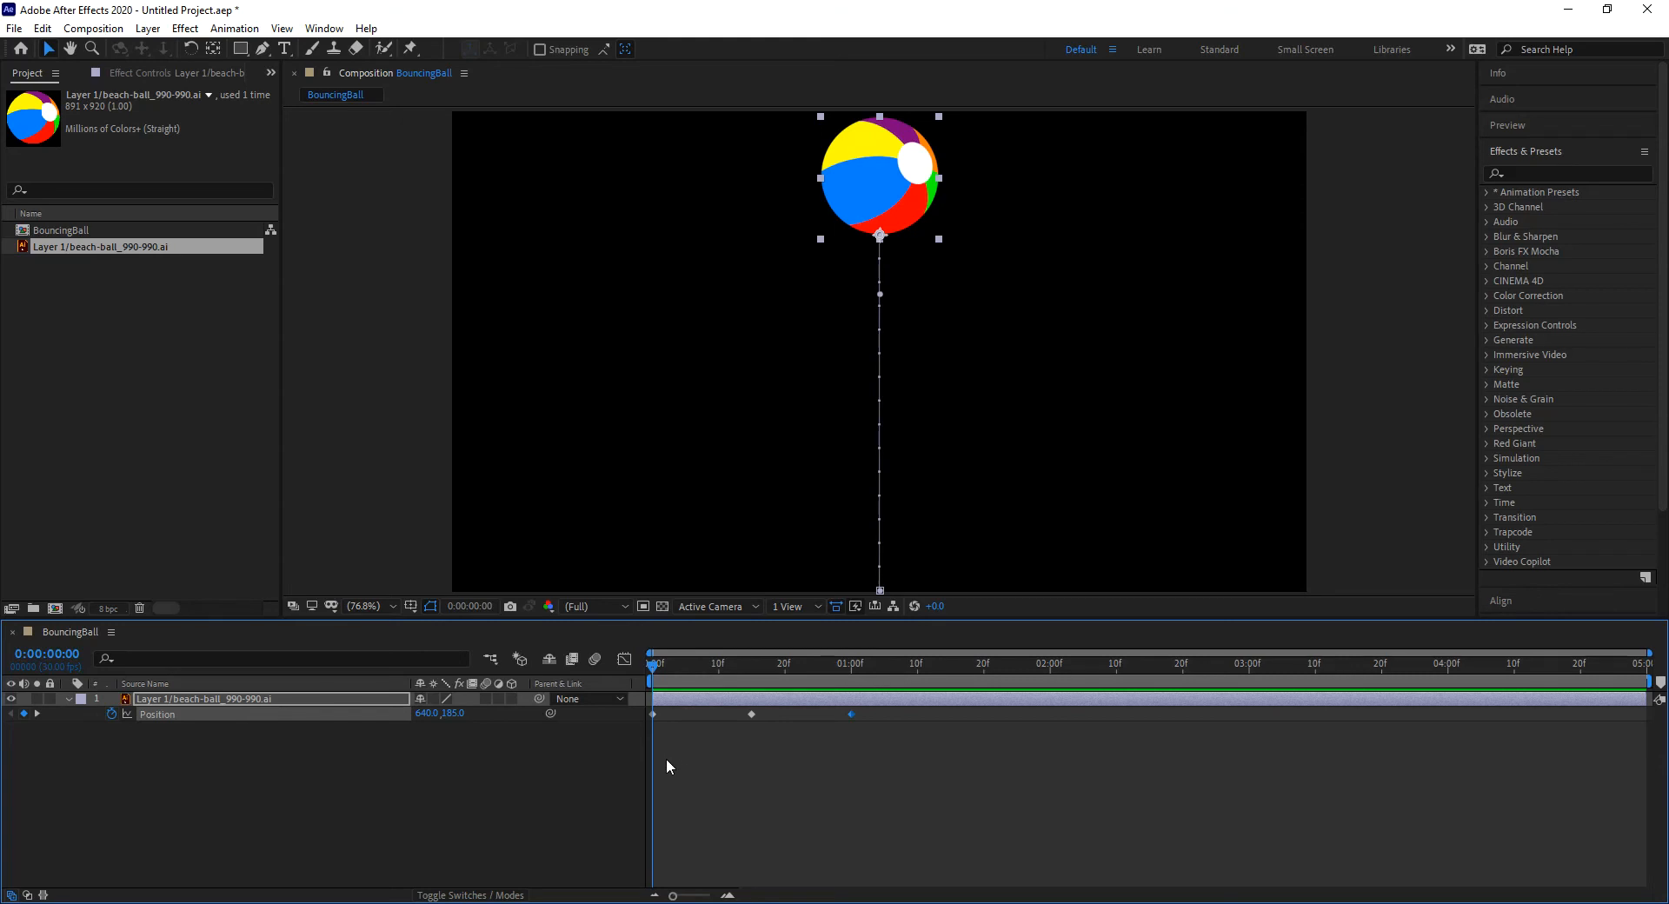
Step: Apply Easy Ease Out to the ball's first Position keyframe at time 0
left_click_drag(671, 762, 653, 722)
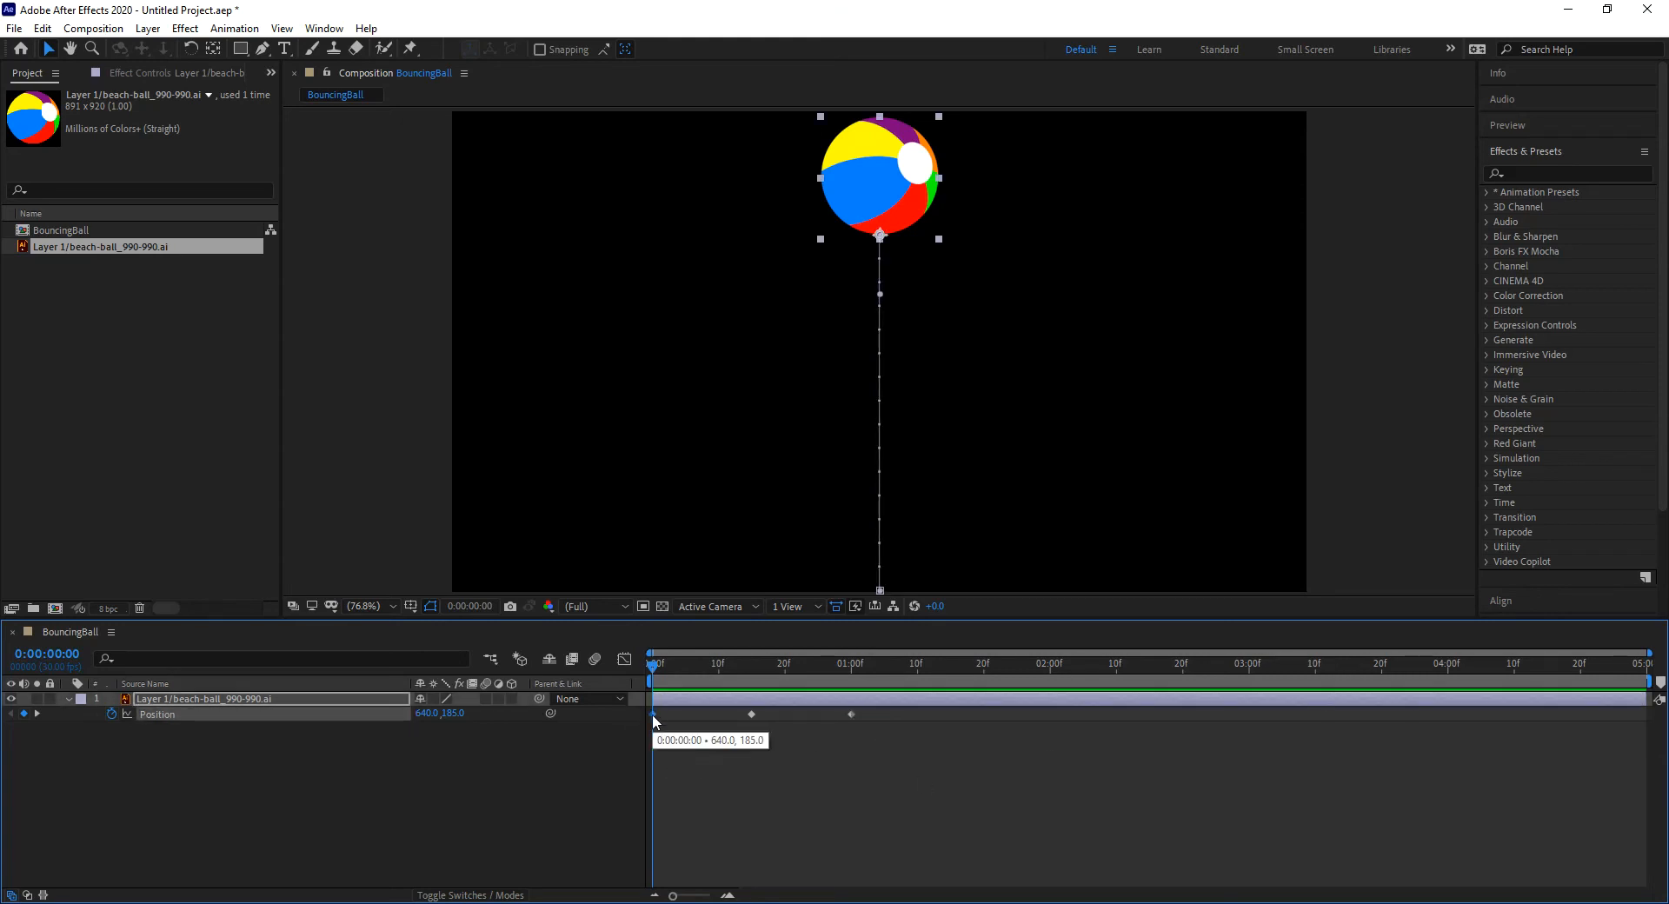
right_click(654, 715)
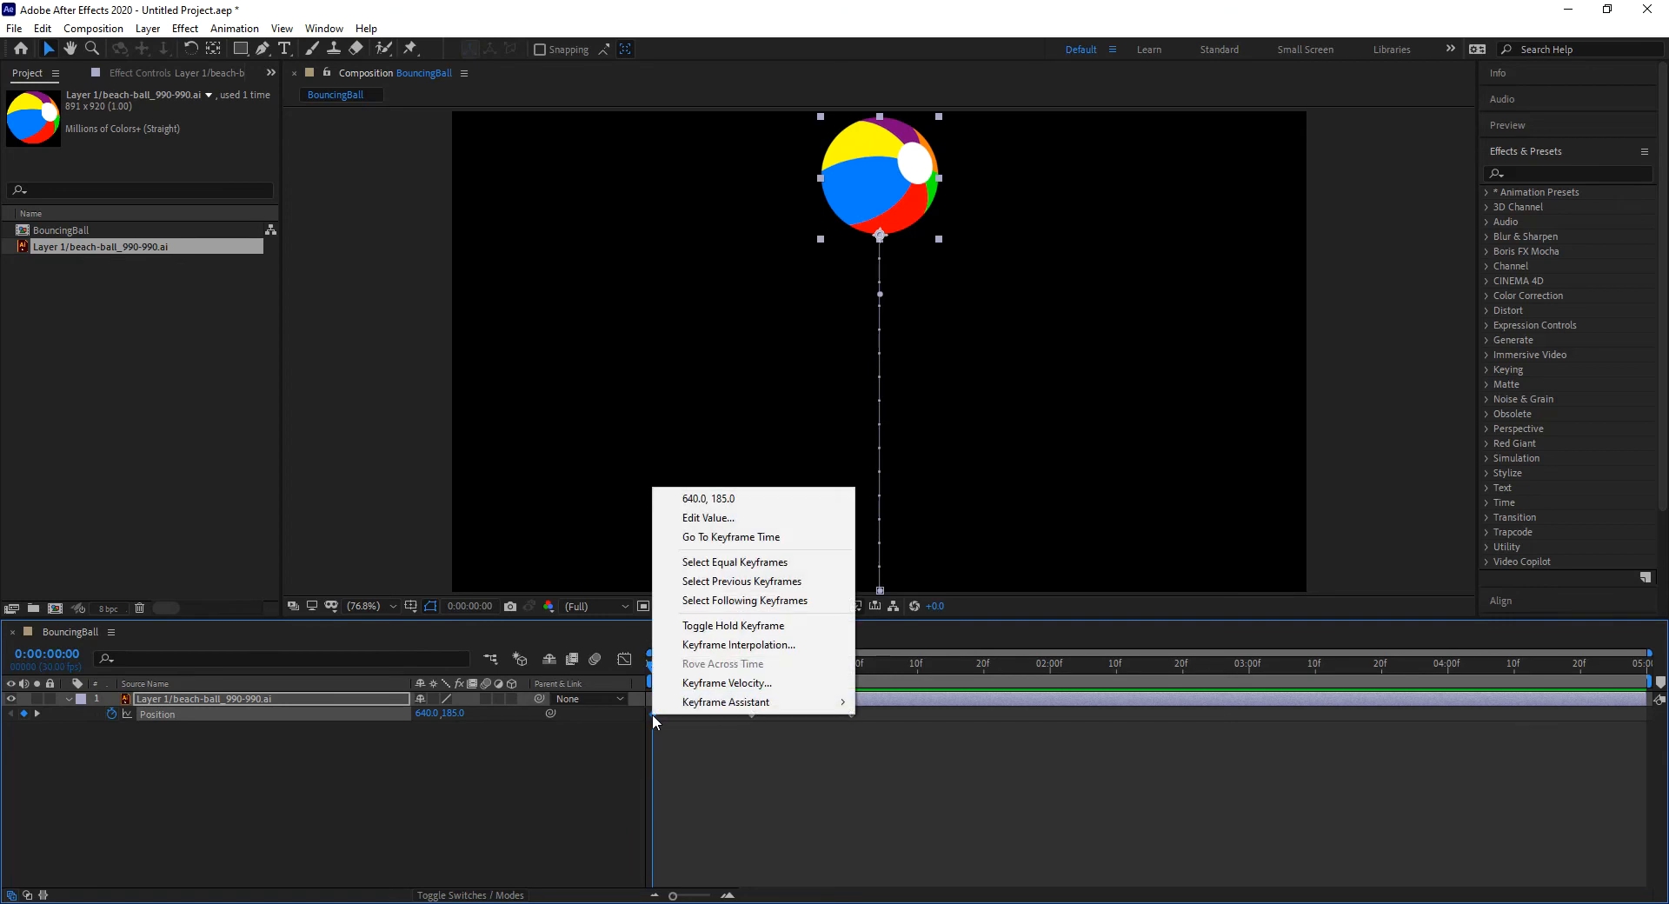
mouse_move(718, 706)
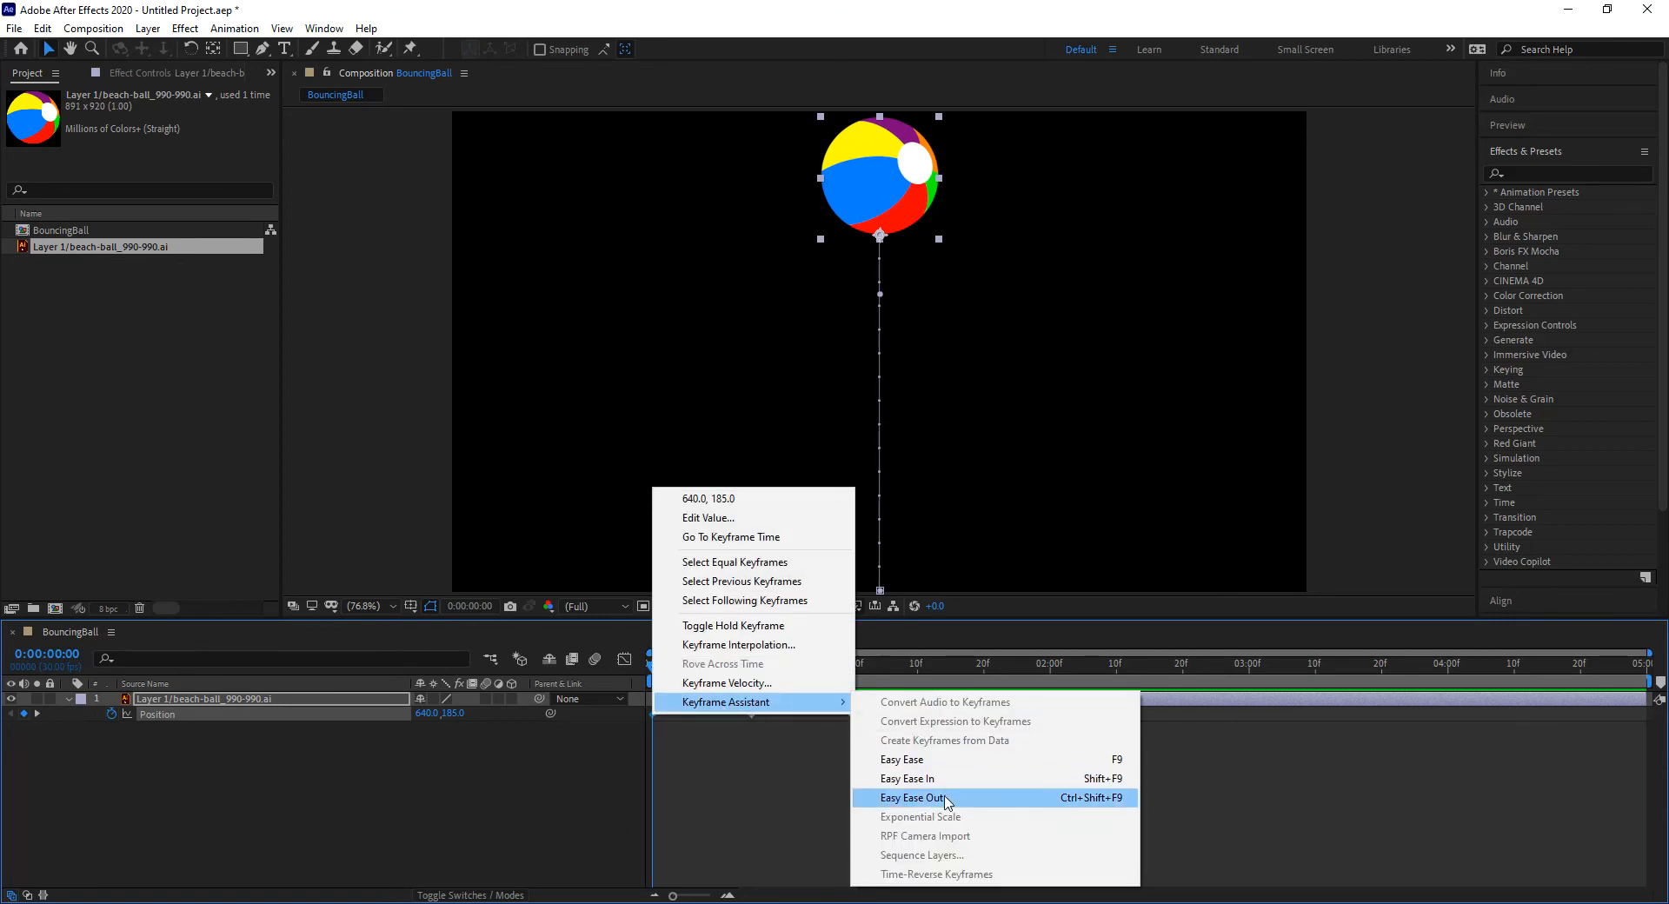
left_click(946, 799)
Step: Apply Easy Ease In to the ball's last Position keyframe at the 1-second mark
left_click(850, 714)
mouse_move(852, 716)
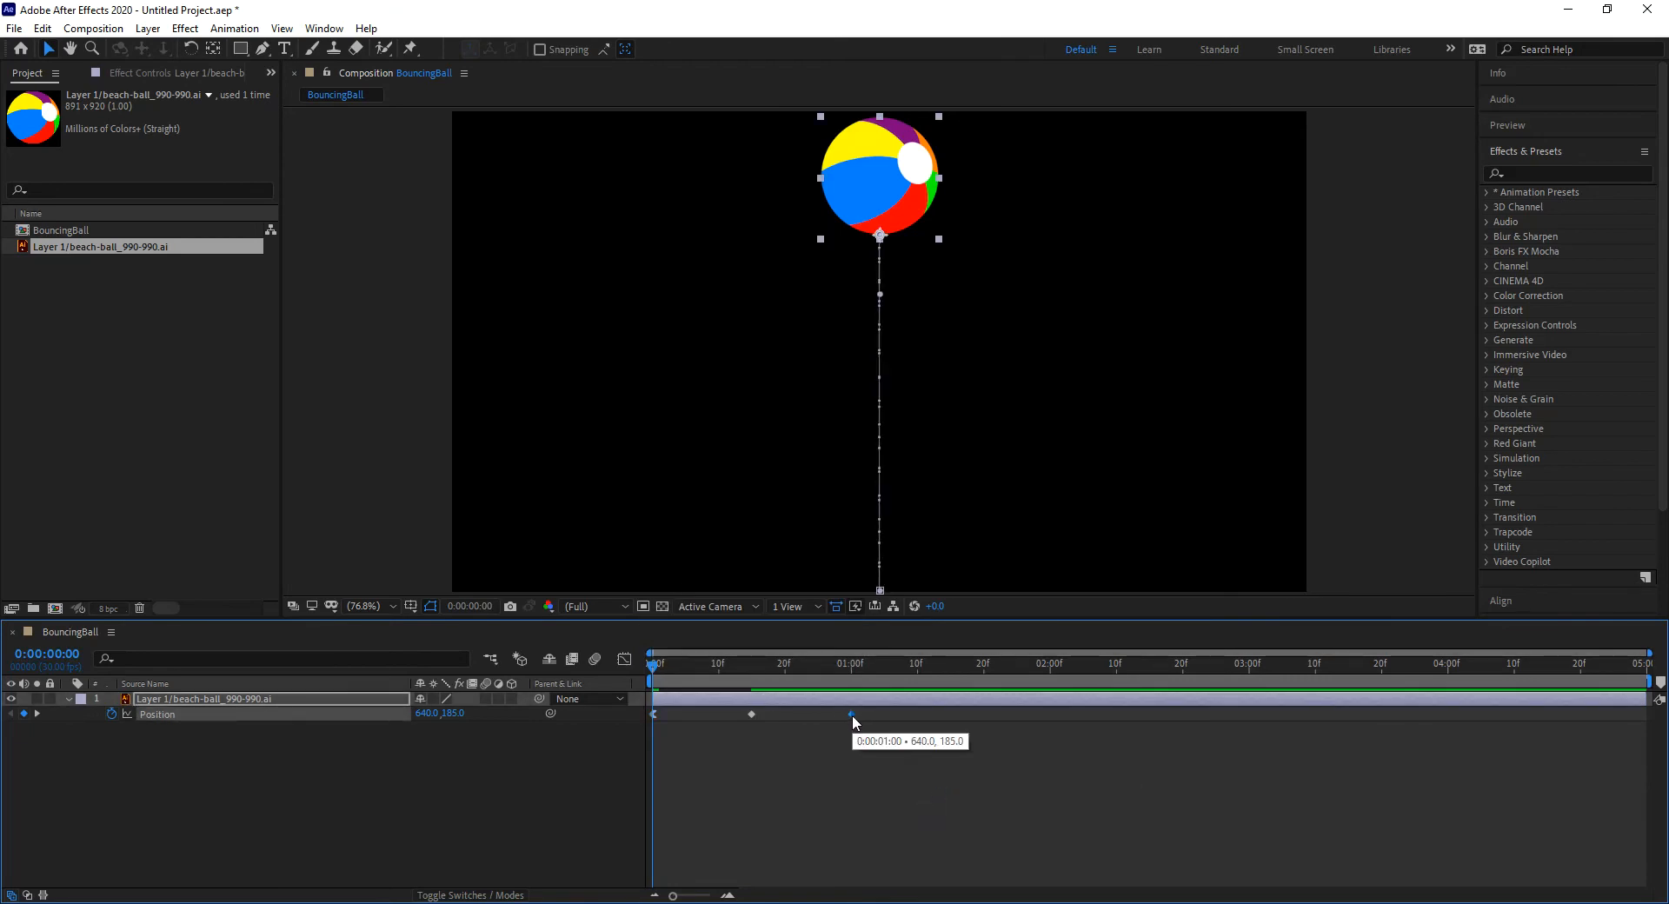
right_click(852, 715)
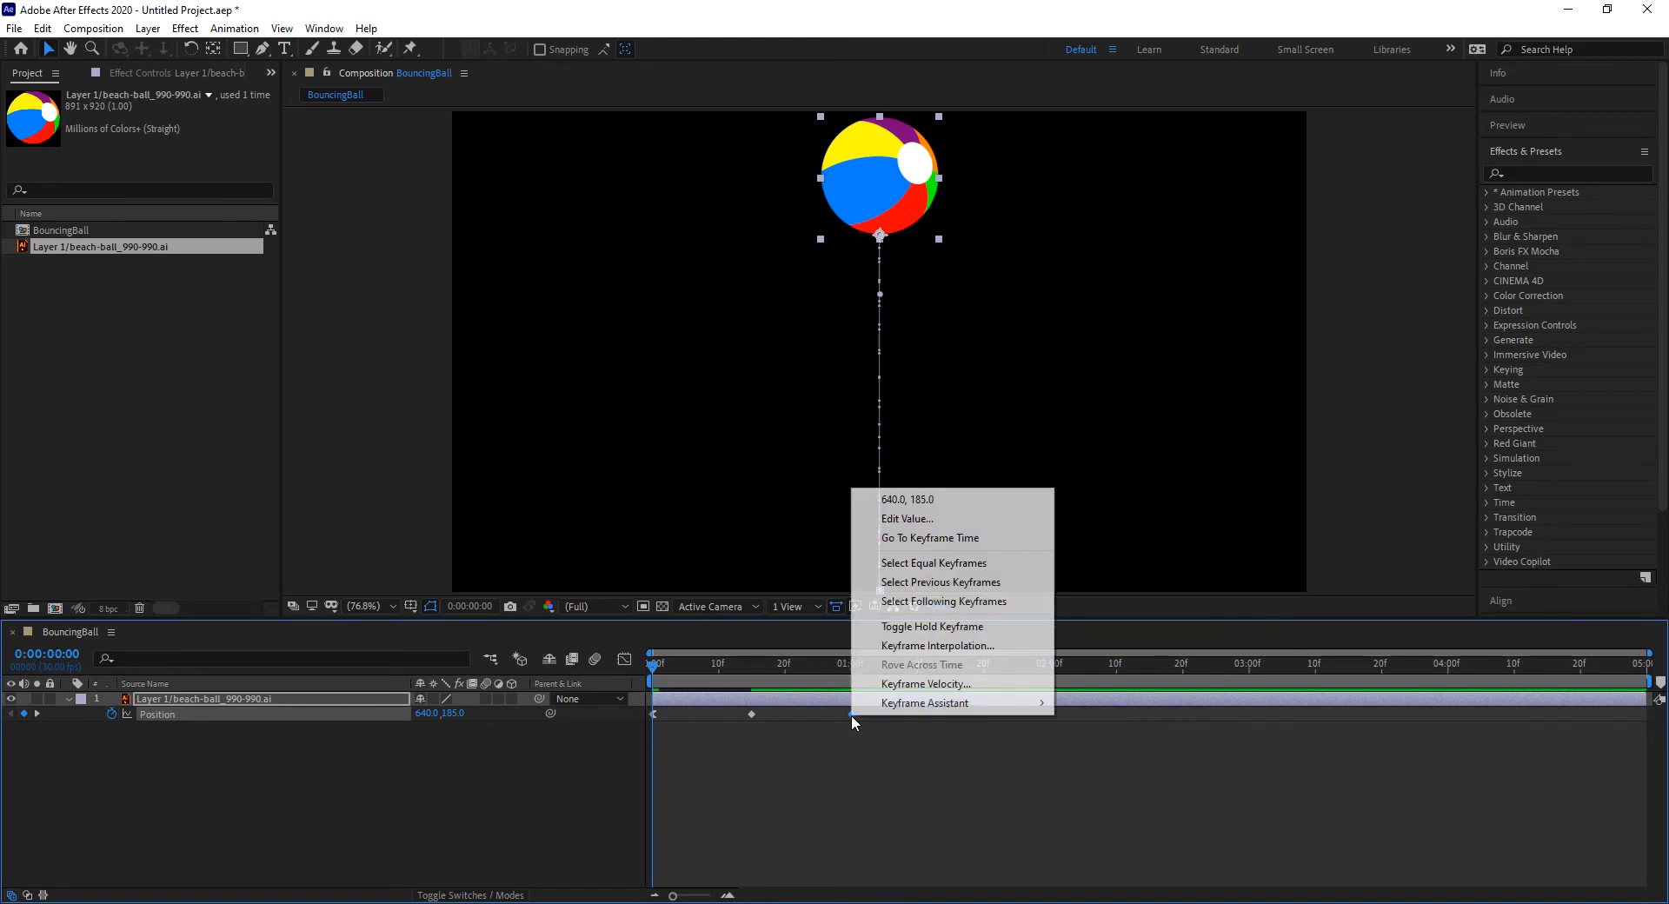
mouse_move(935, 711)
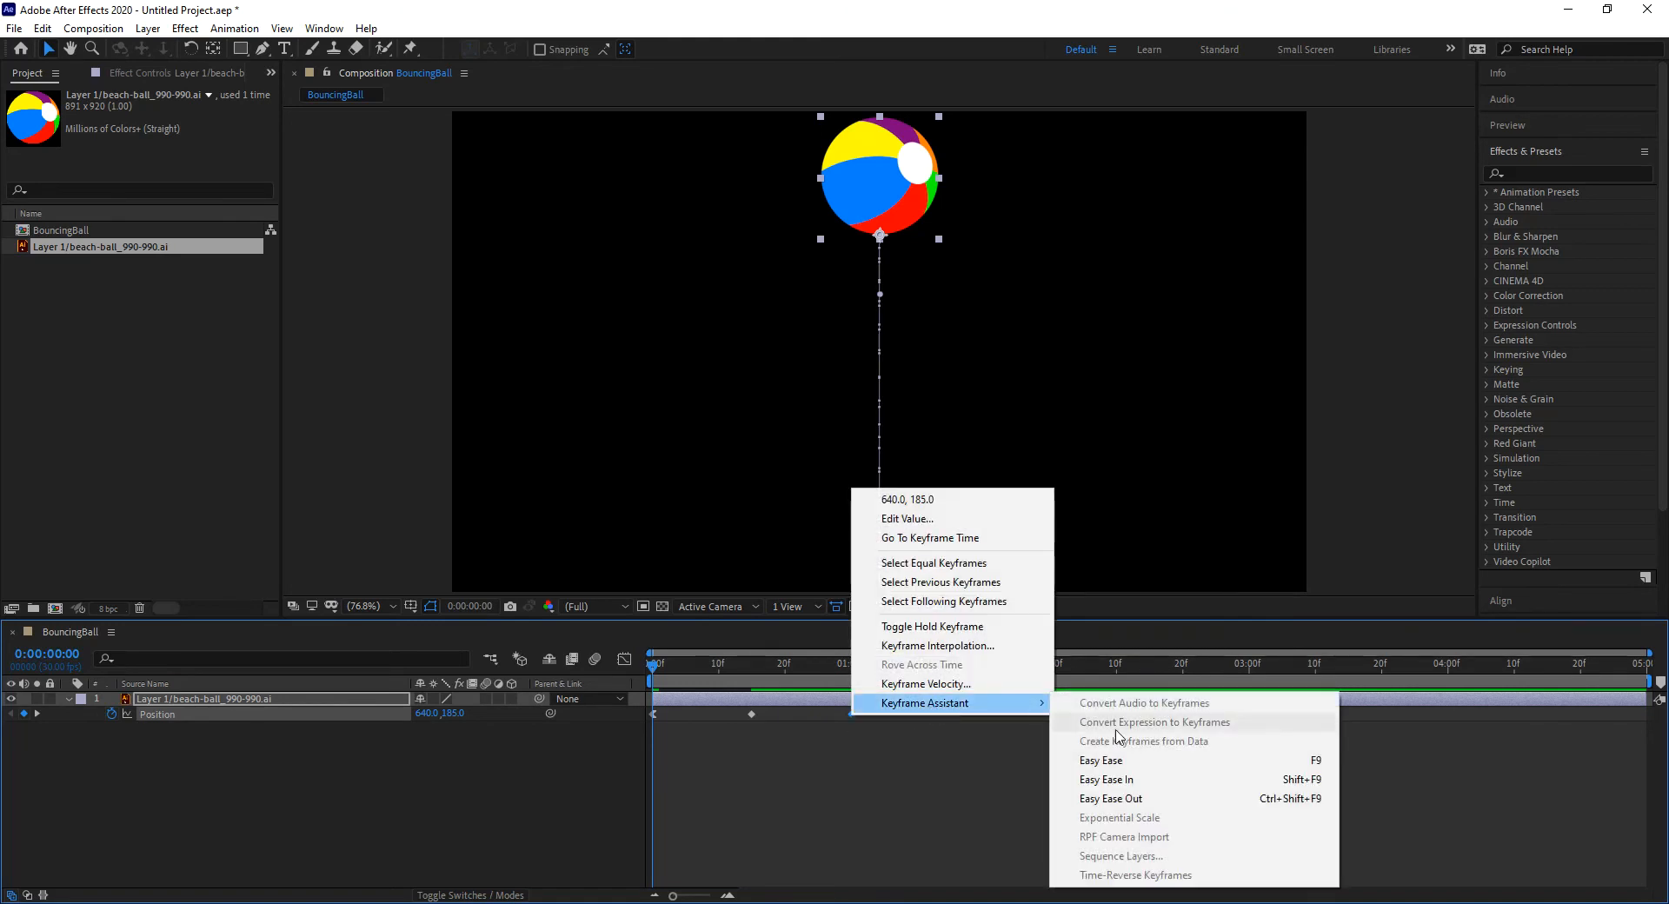
left_click(1130, 779)
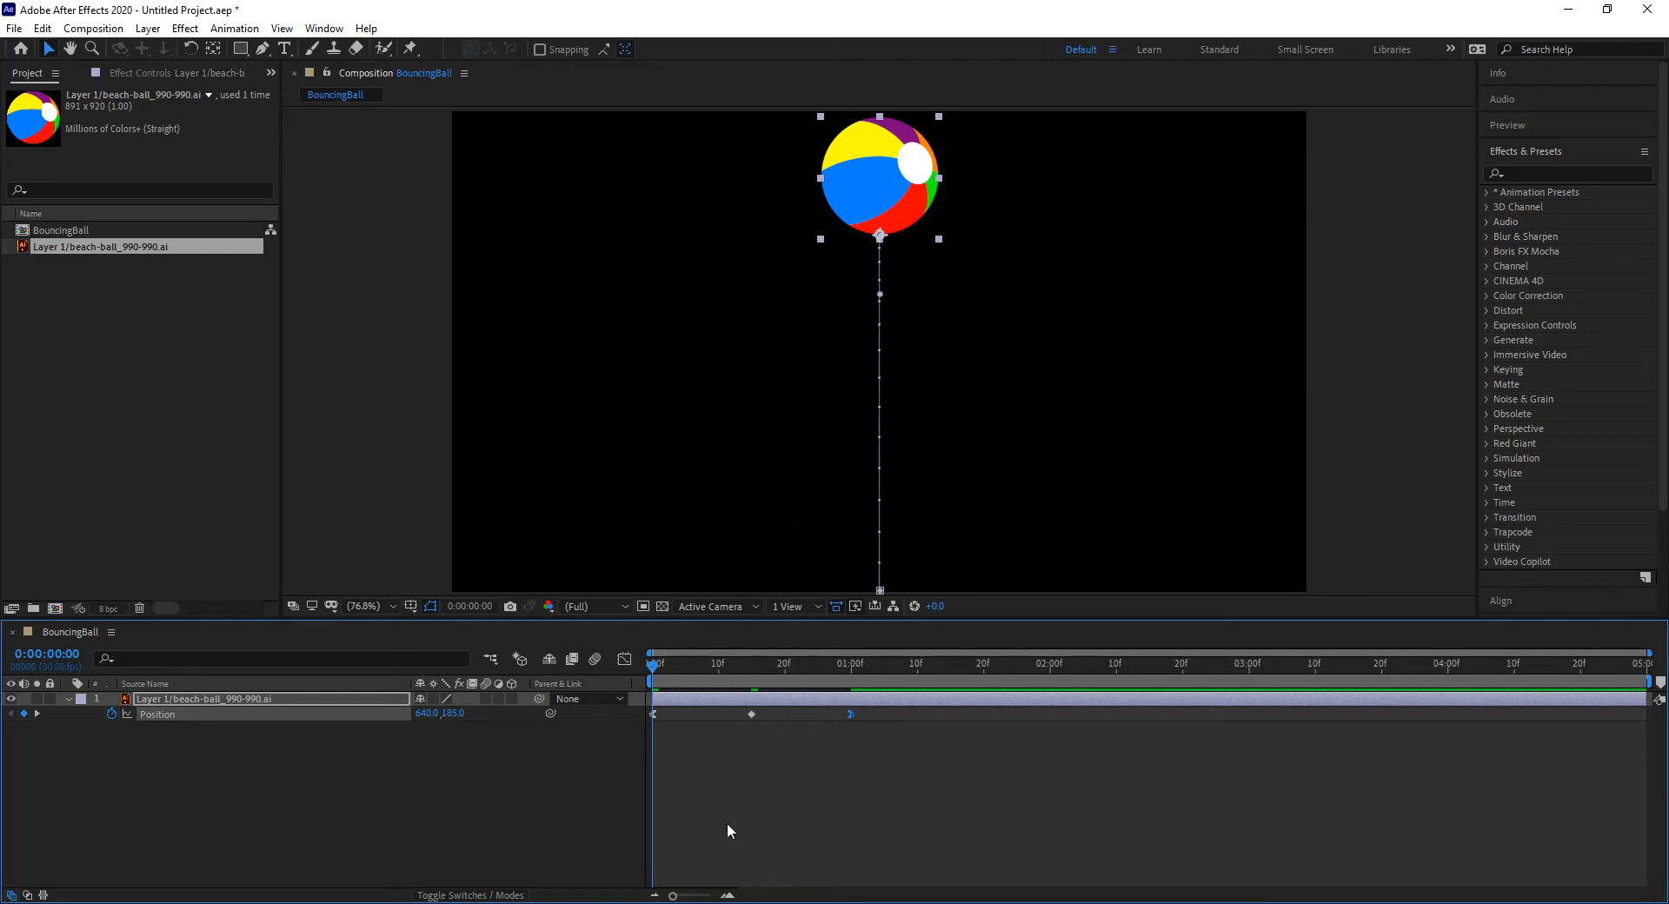
Step: Play the eased bounce repeatedly from the start to check the ball's motion
key("space")
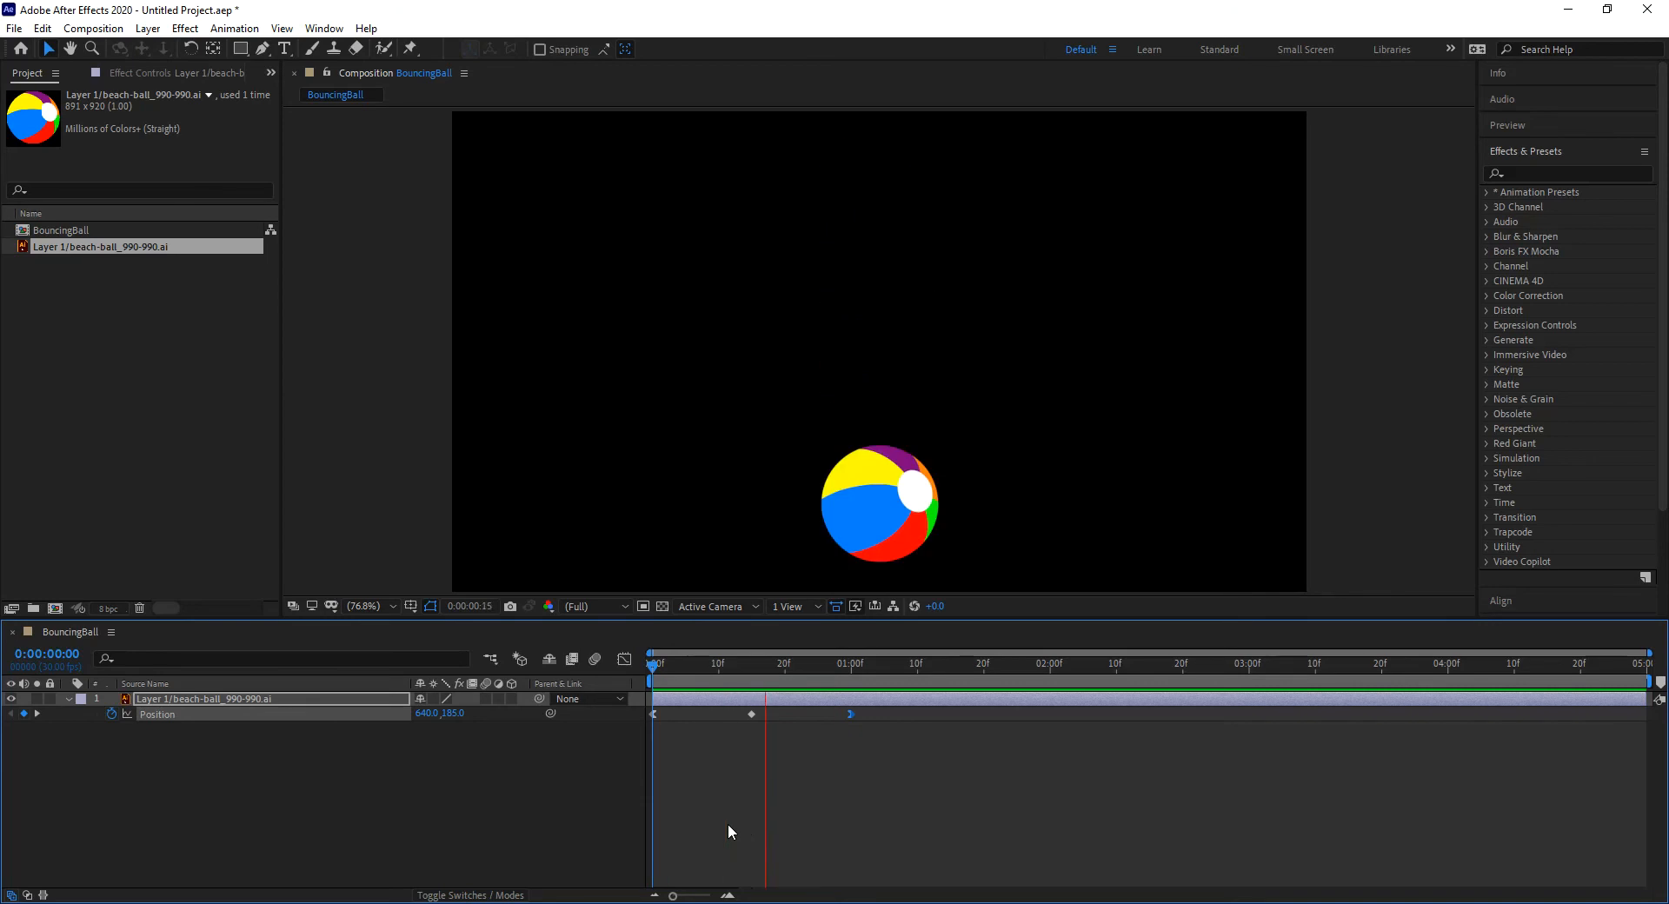
key("space")
key("space")
key("space")
key("Home")
key("space")
key("space")
left_click_drag(677, 664, 576, 701)
key("space")
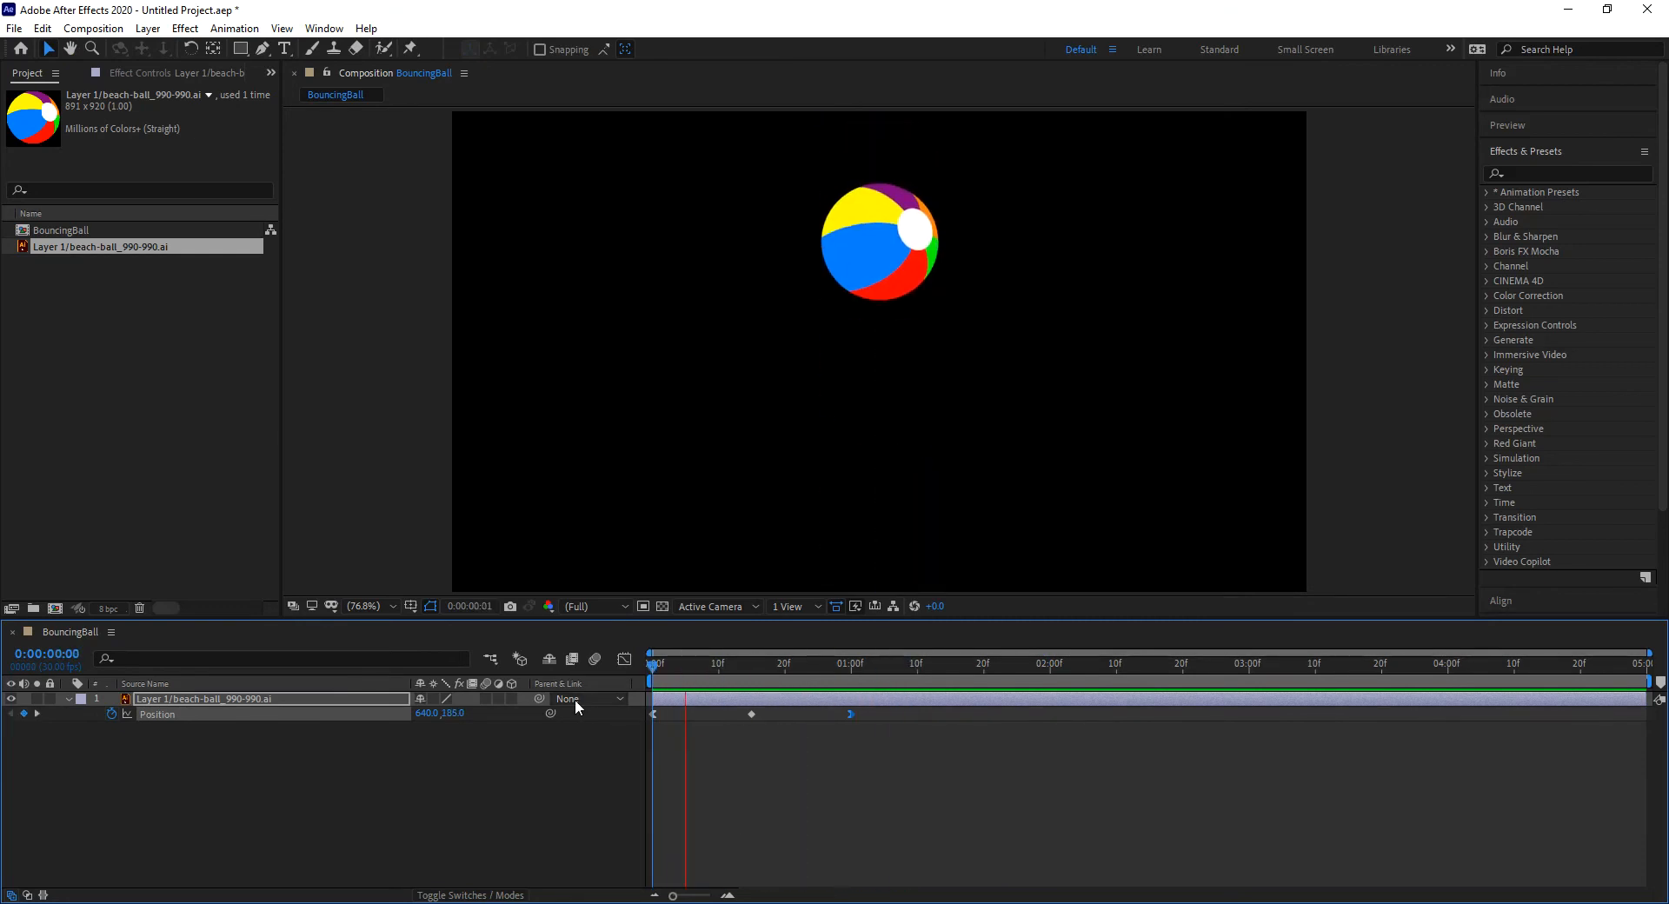
key("space")
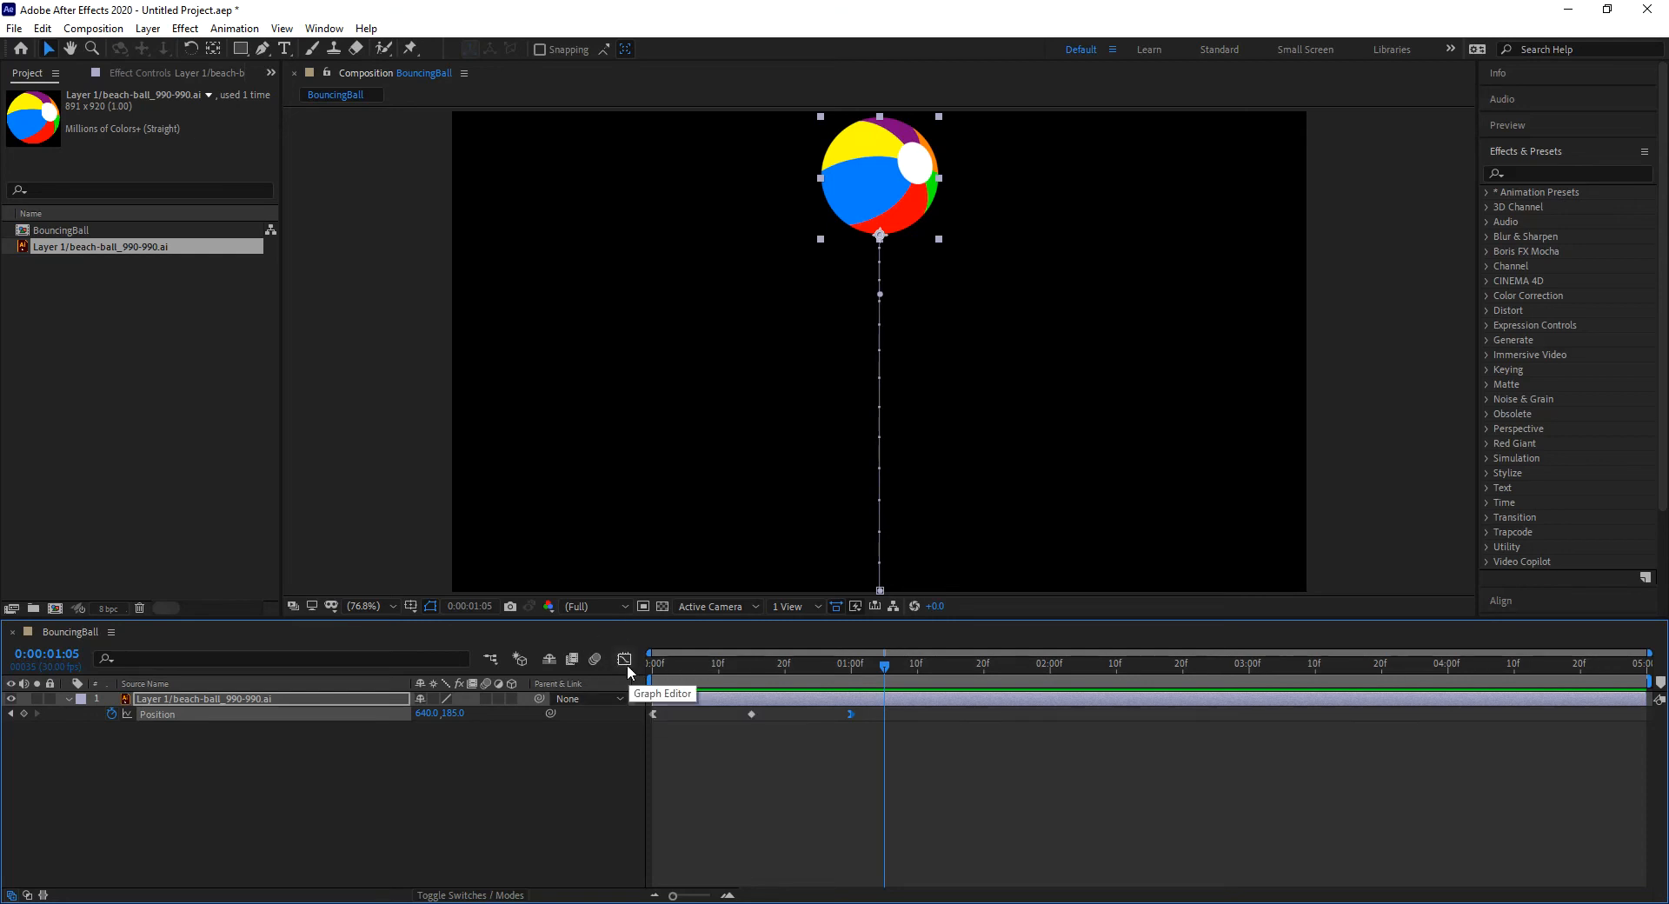
Step: Select all three Position keyframes of the ball and show their curves in the Graph Editor
left_click_drag(873, 746, 639, 711)
left_click_drag(872, 749, 635, 706)
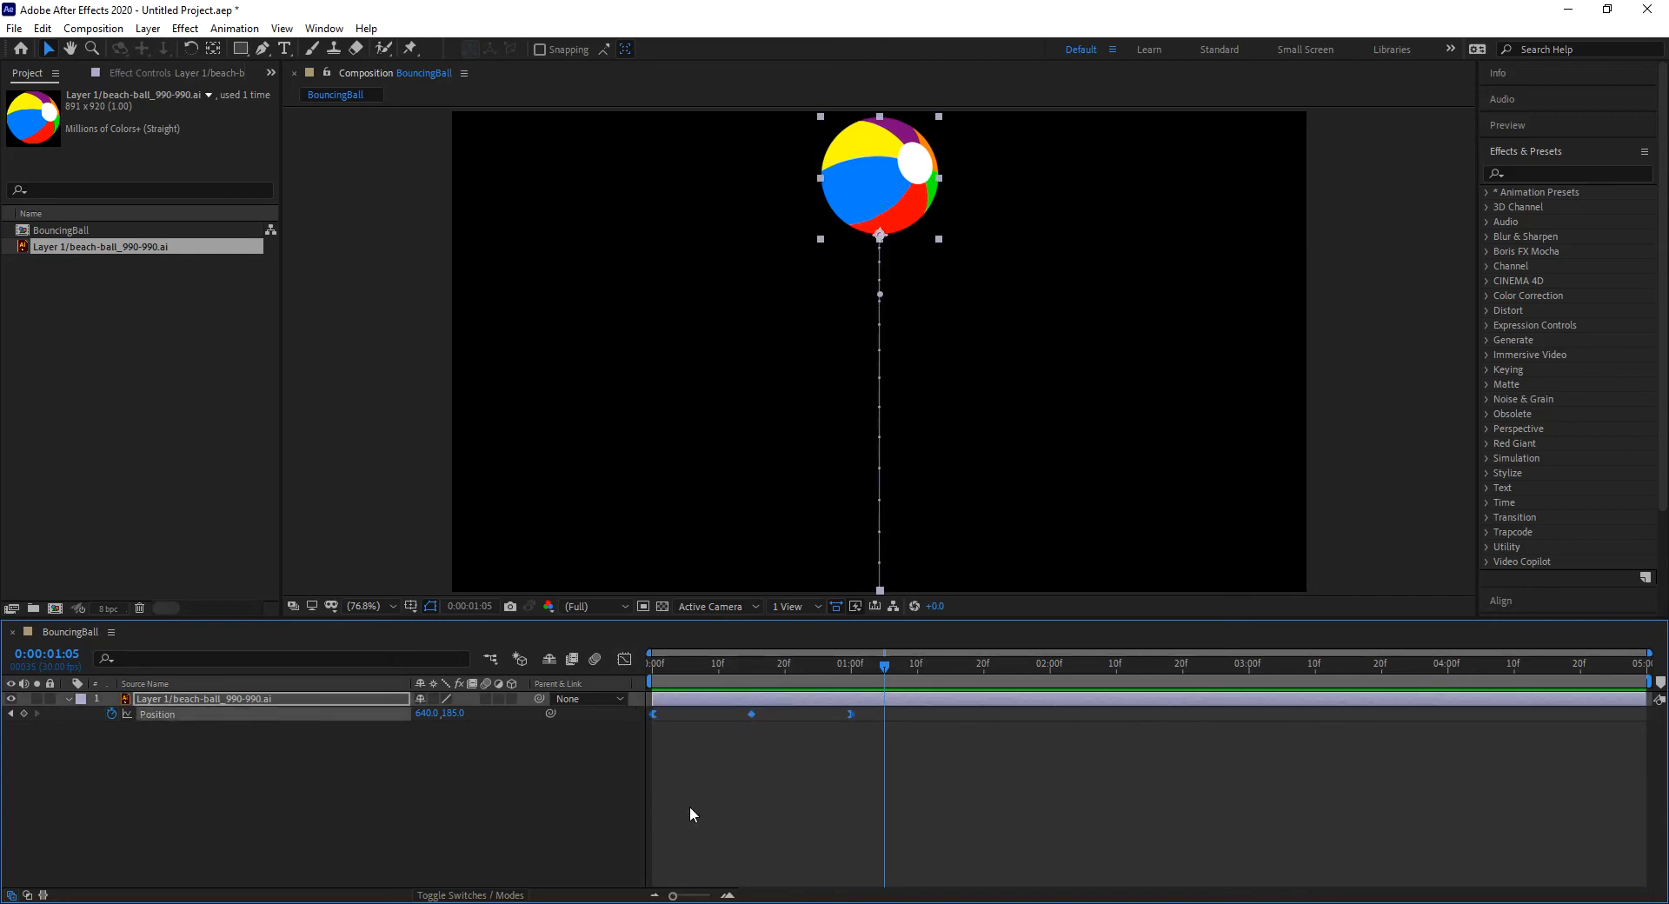
left_click(626, 659)
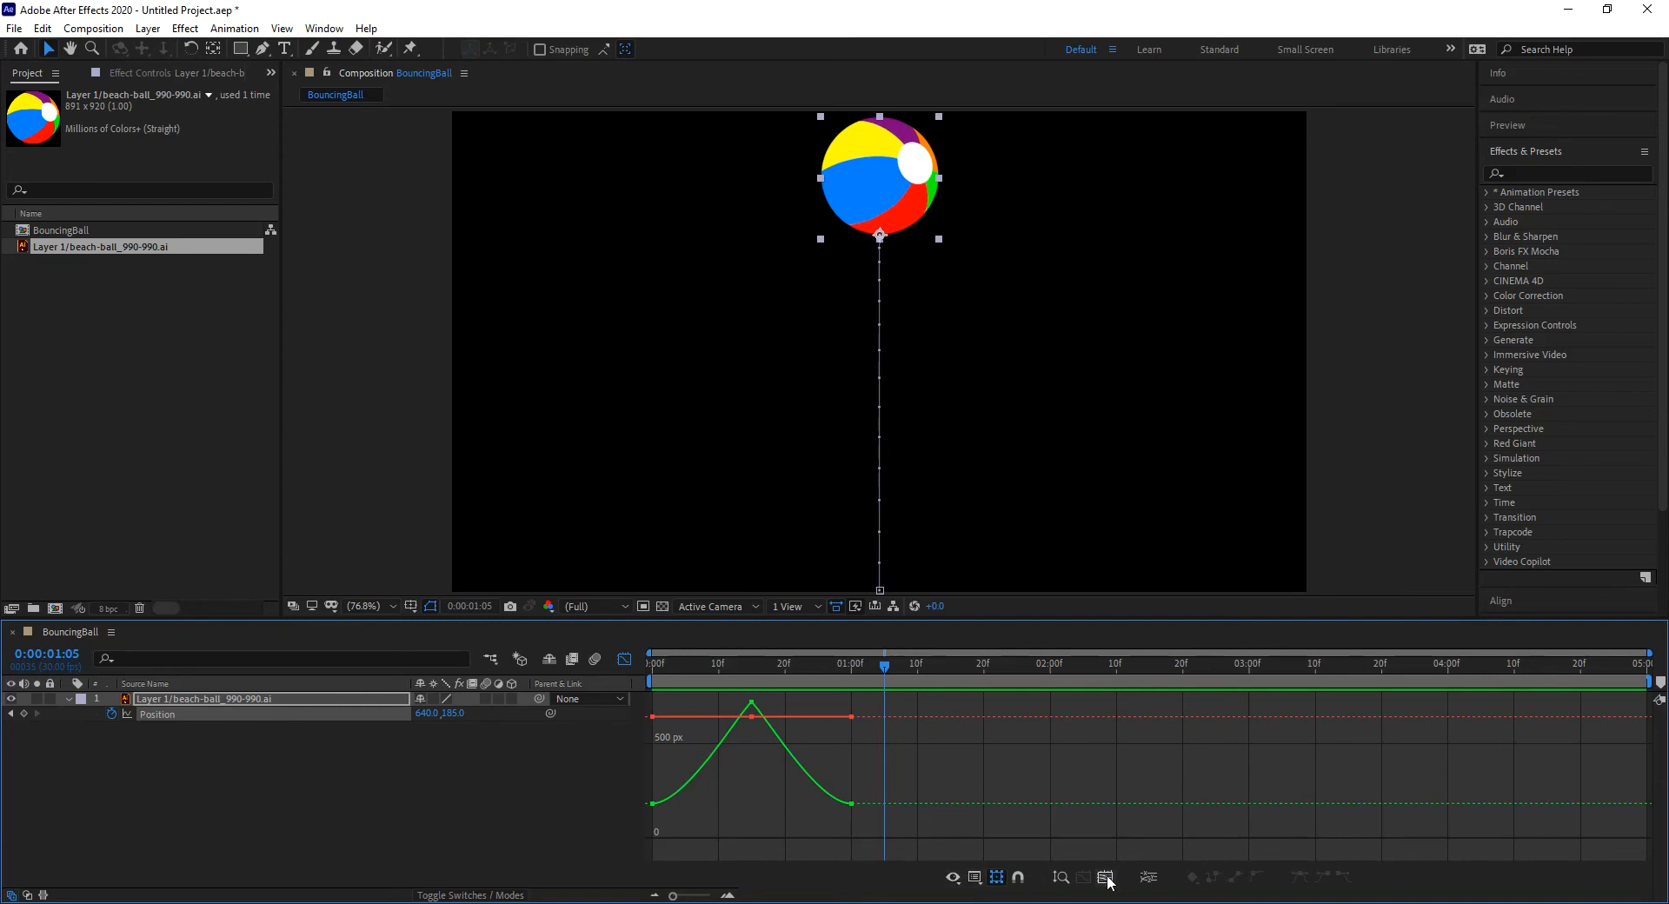
left_click(953, 878)
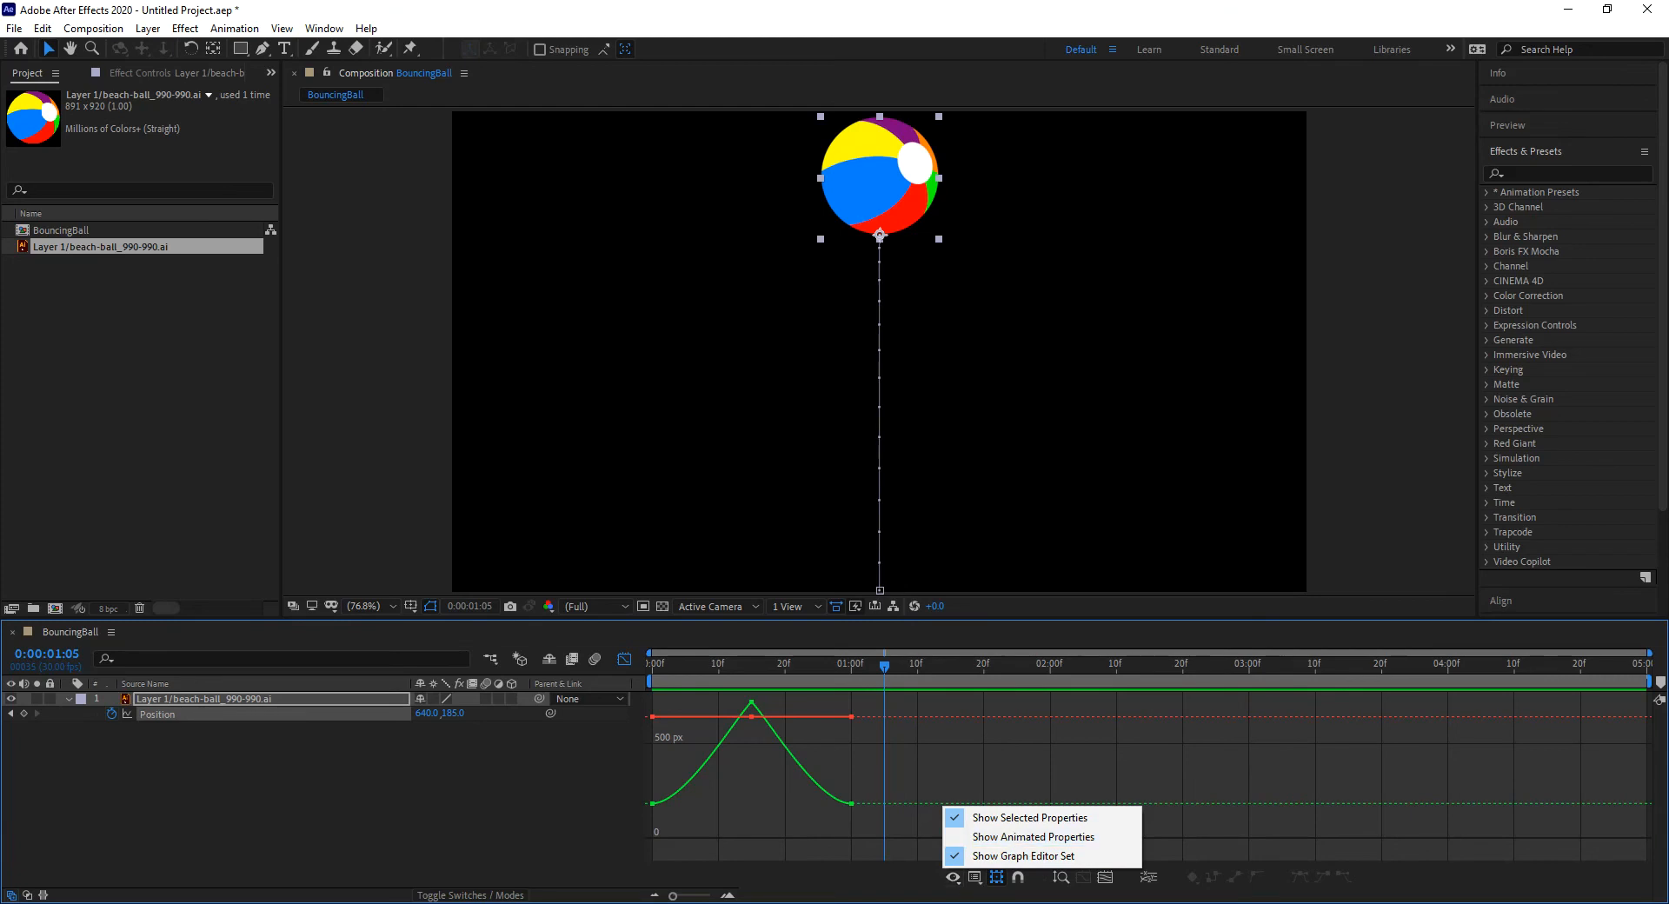
left_click(977, 878)
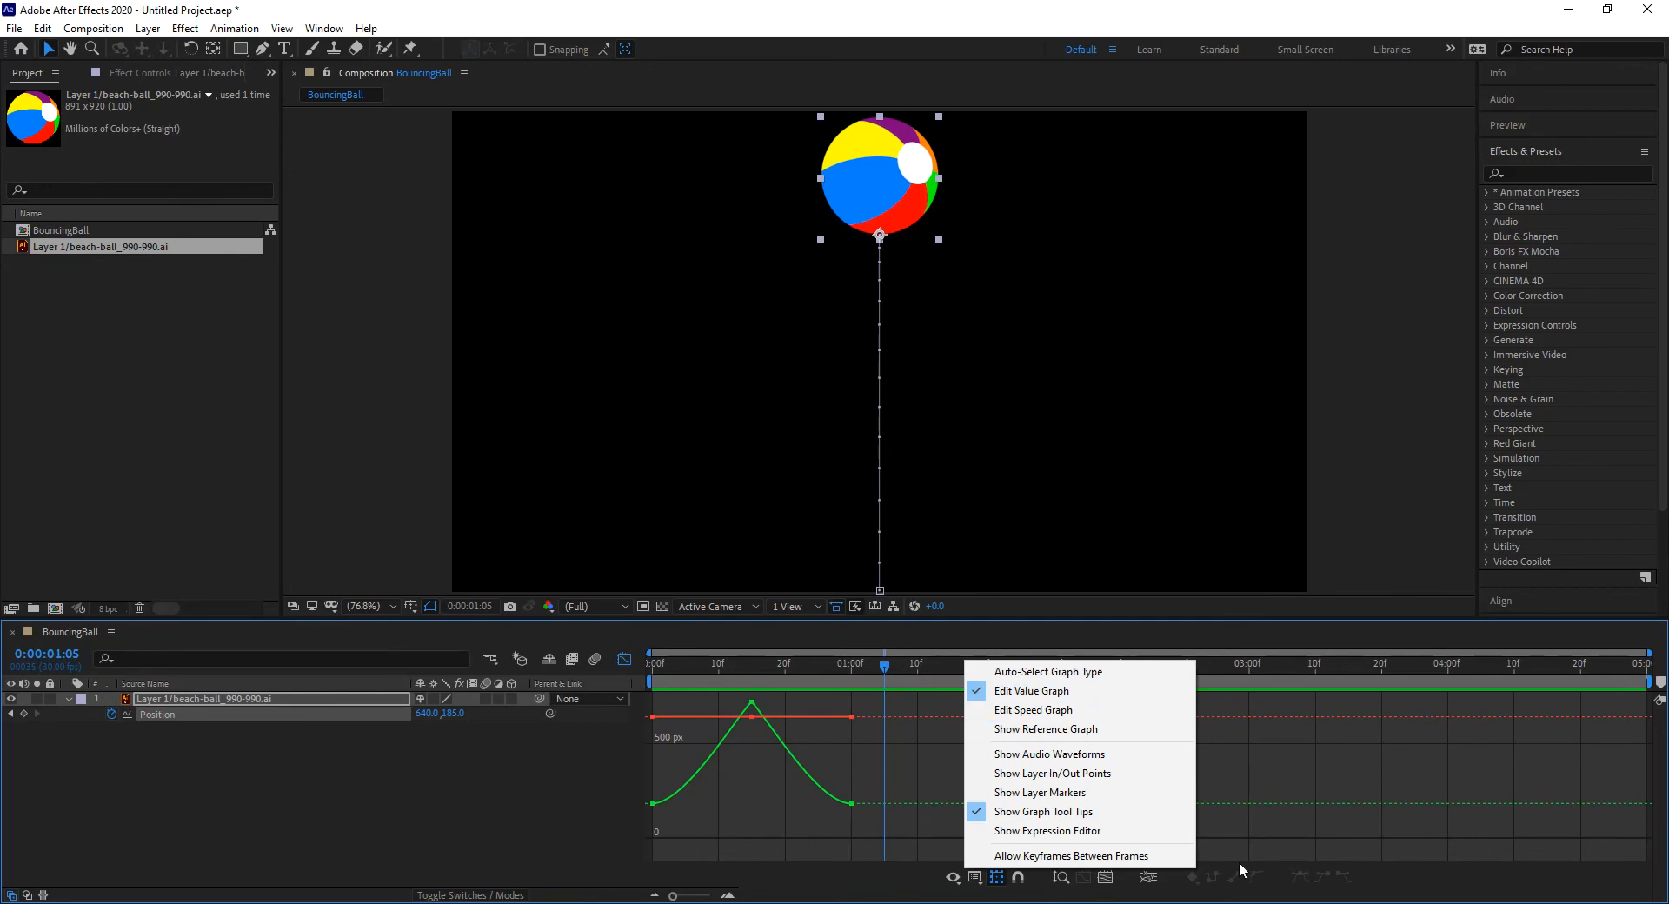
left_click(1179, 8)
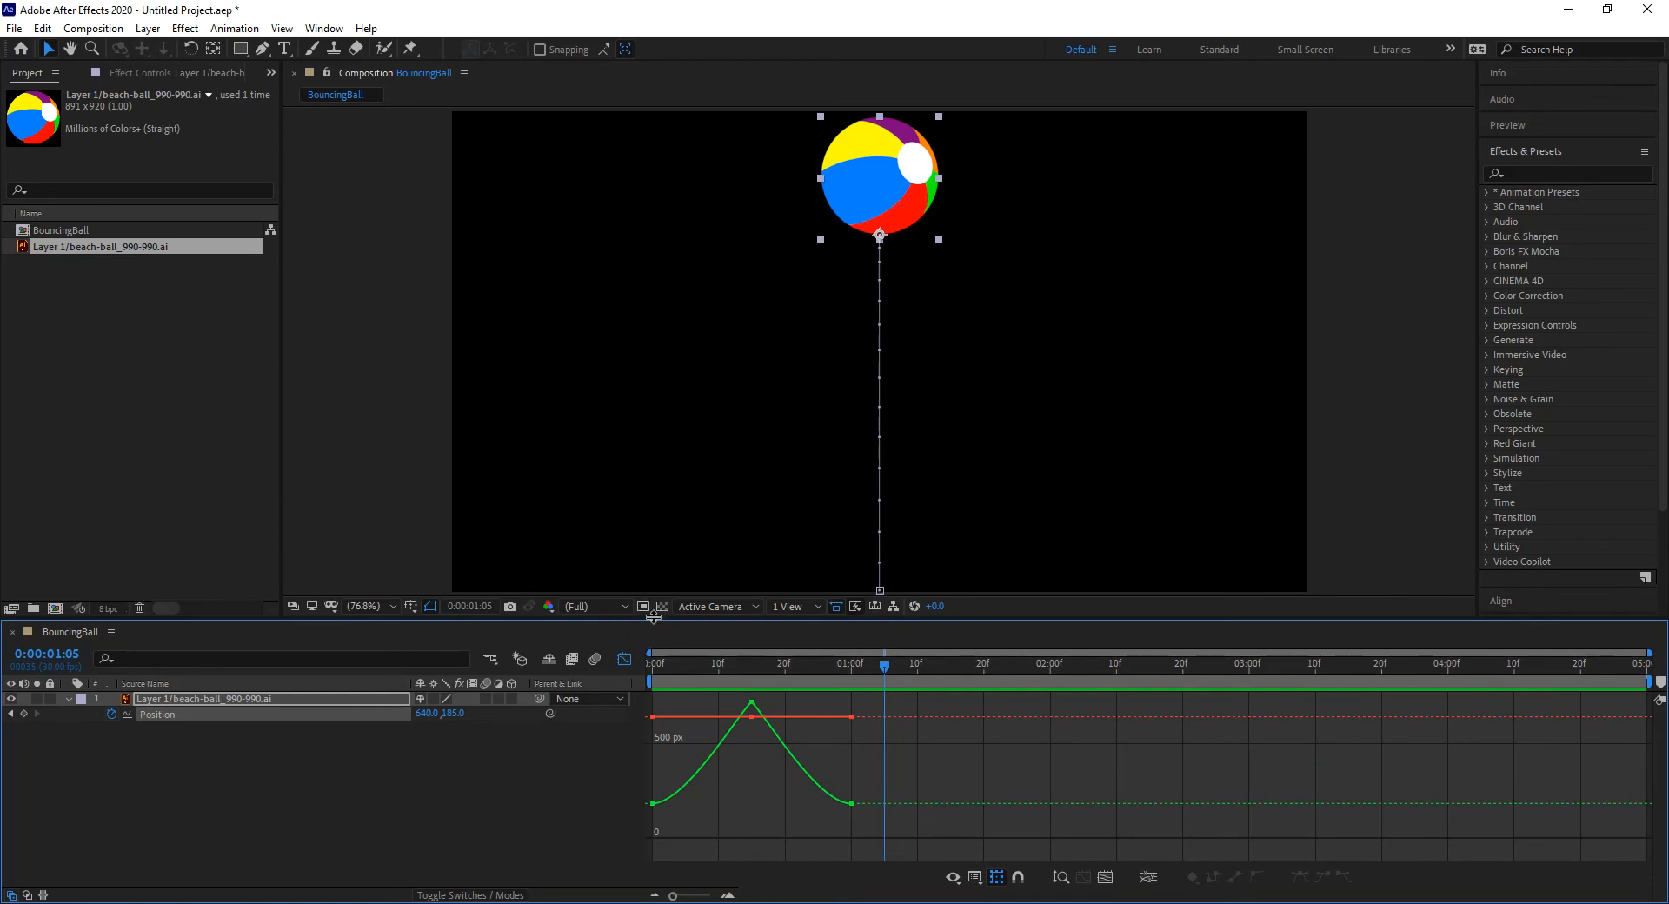
Step: Enlarge the timeline area and fit the ball's Position value curves across the Graph Editor
left_click_drag(653, 617, 653, 504)
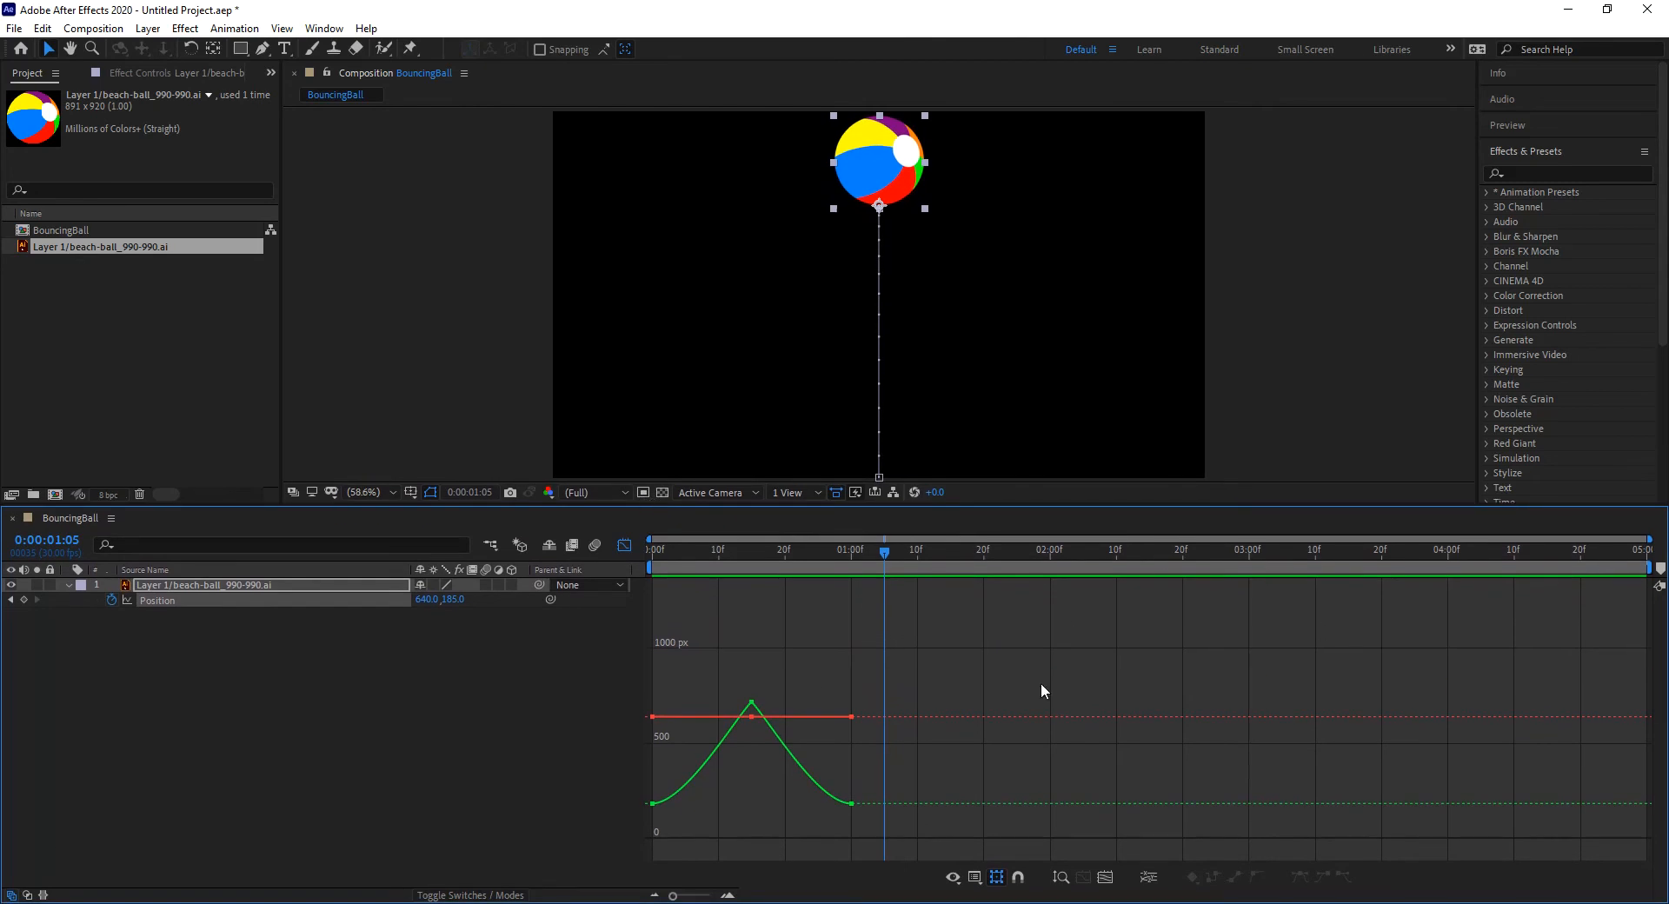
left_click(1105, 878)
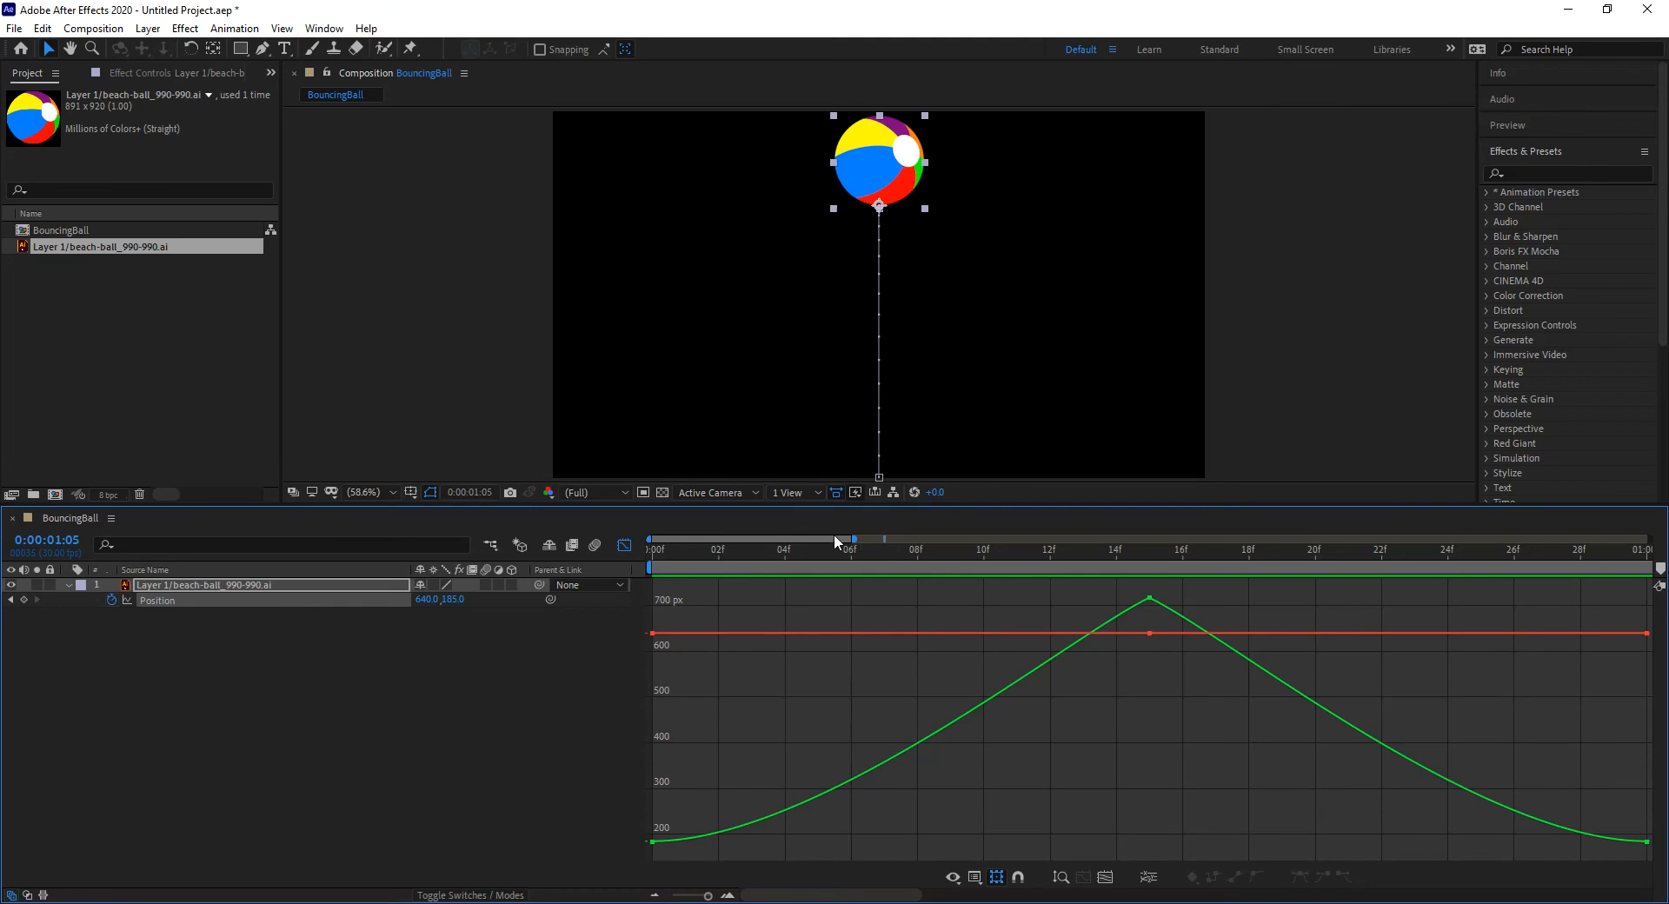
mouse_move(857, 536)
left_mouse_down()
mouse_move(1591, 539)
mouse_move(876, 557)
left_mouse_up()
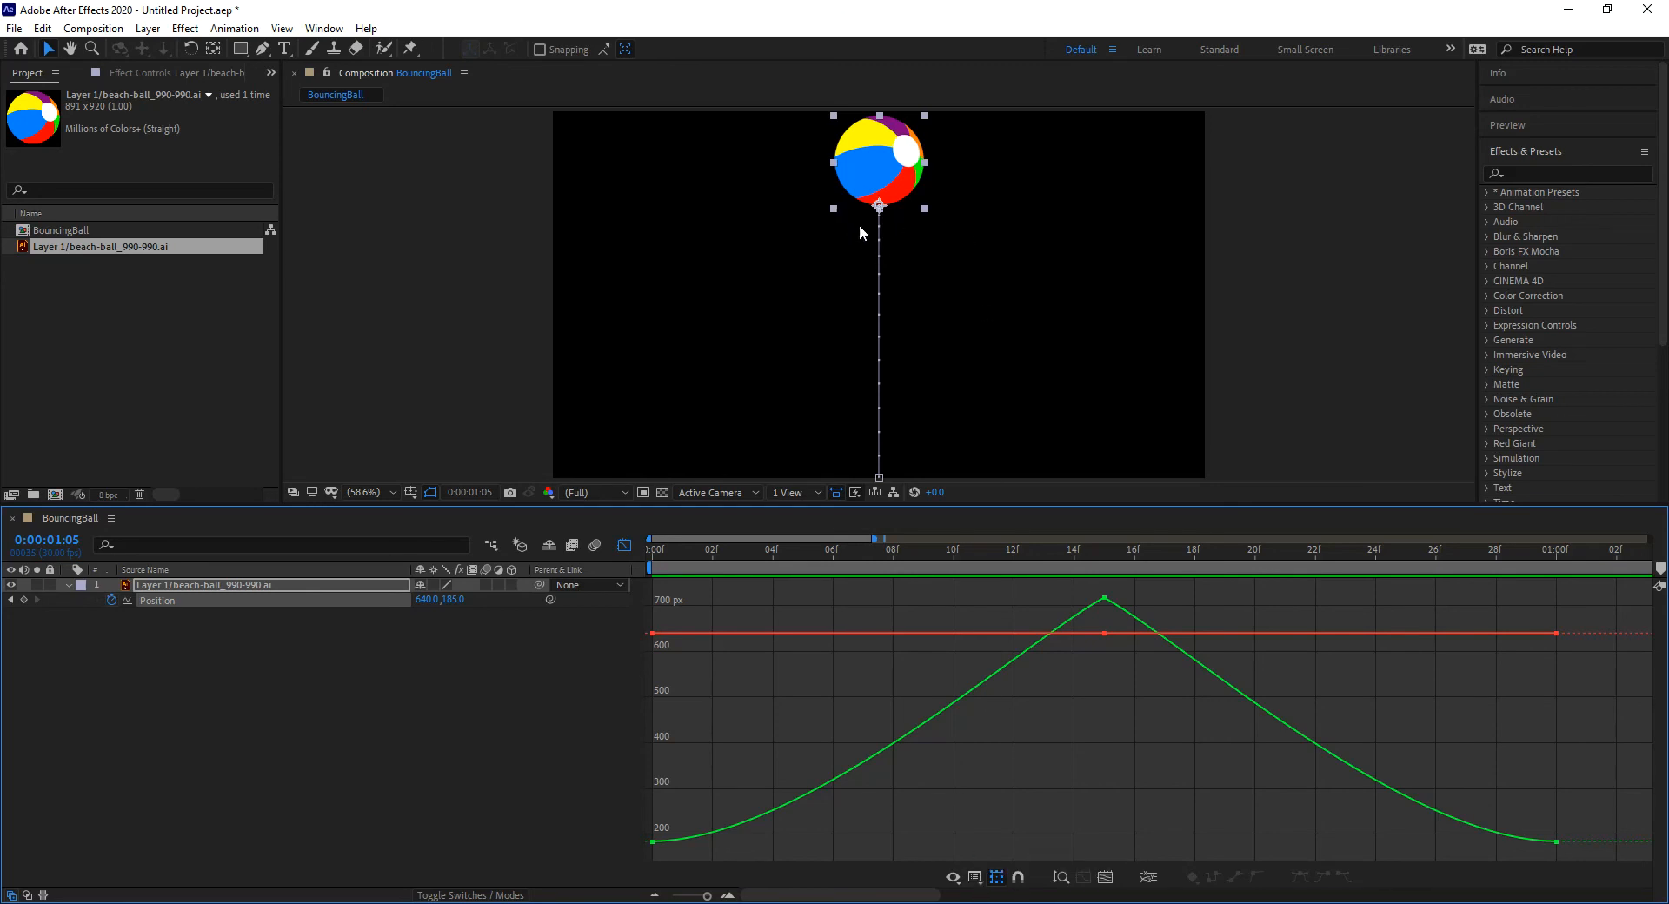
Step: Show the ball's Position as a speed graph and fit the whole curve in the Graph Editor
left_click(975, 878)
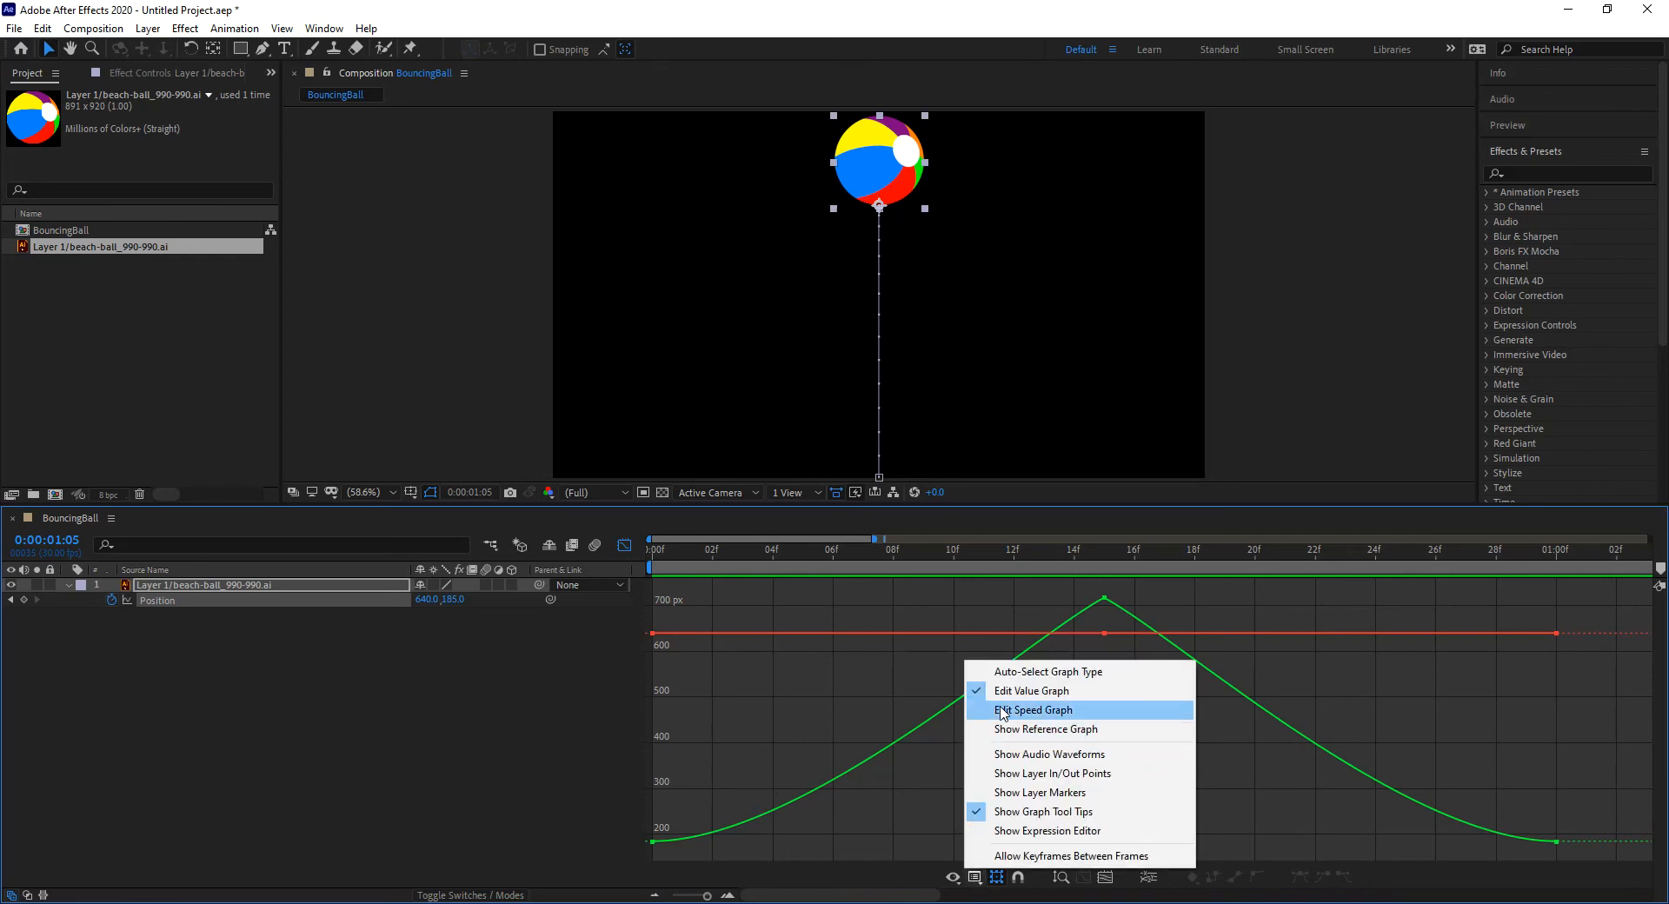
left_click(1063, 713)
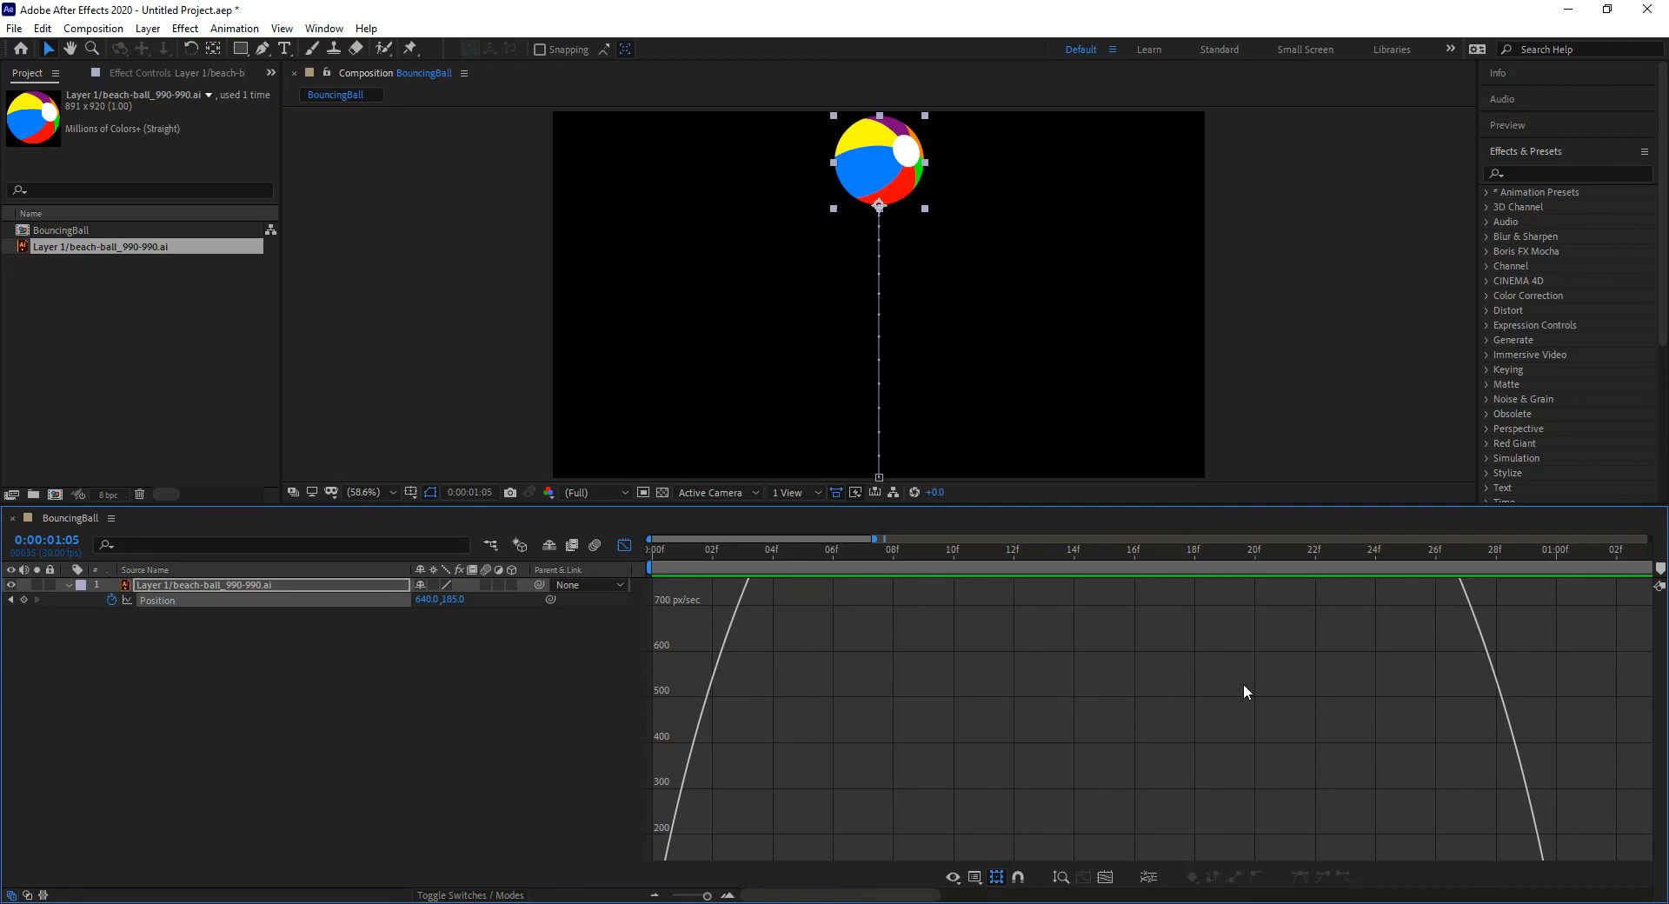
left_click(1105, 878)
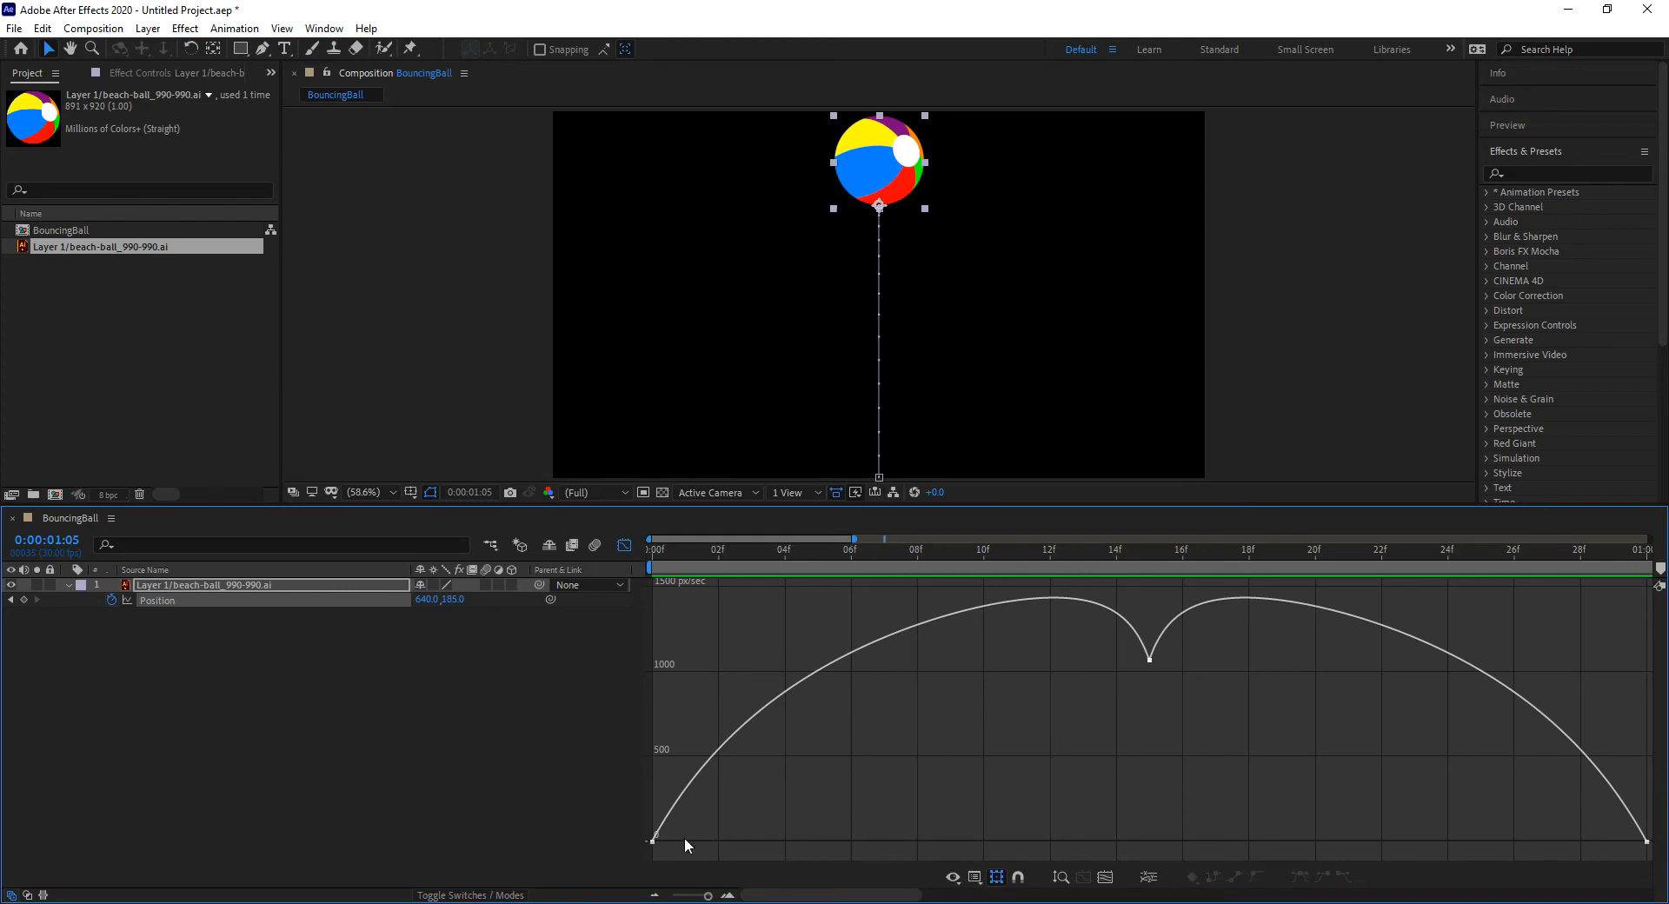
Step: Lengthen the first Position keyframe's outgoing ease handle to about frame 6 in the speed graph
mouse_move(655, 842)
left_click_drag(617, 857, 617, 857)
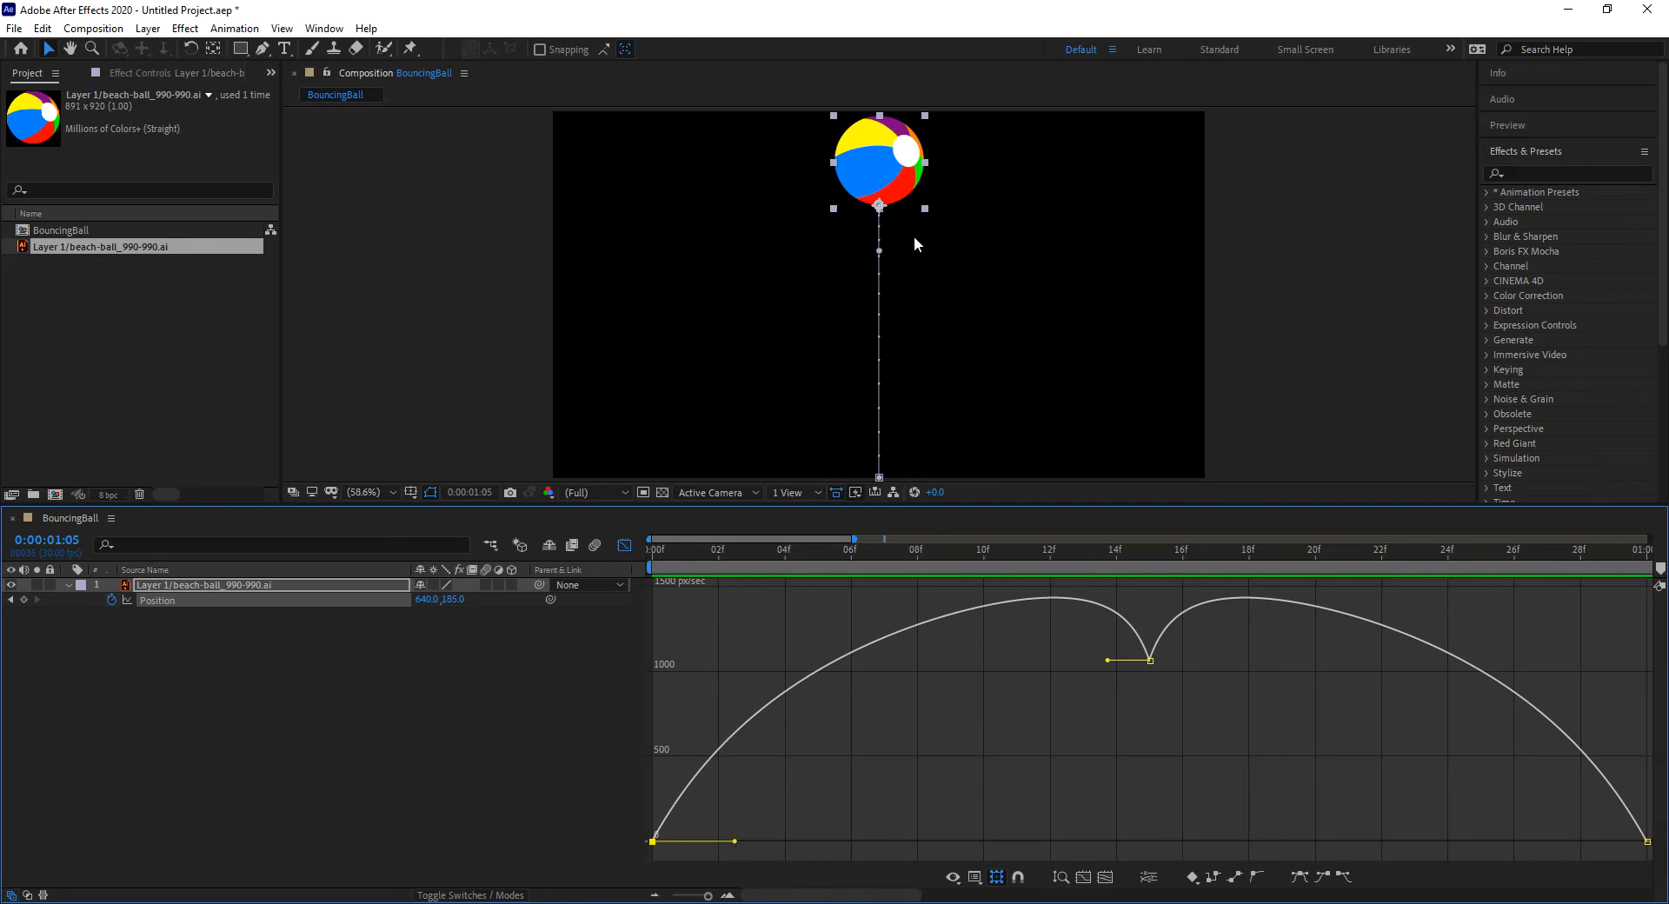
left_click_drag(735, 842, 860, 840)
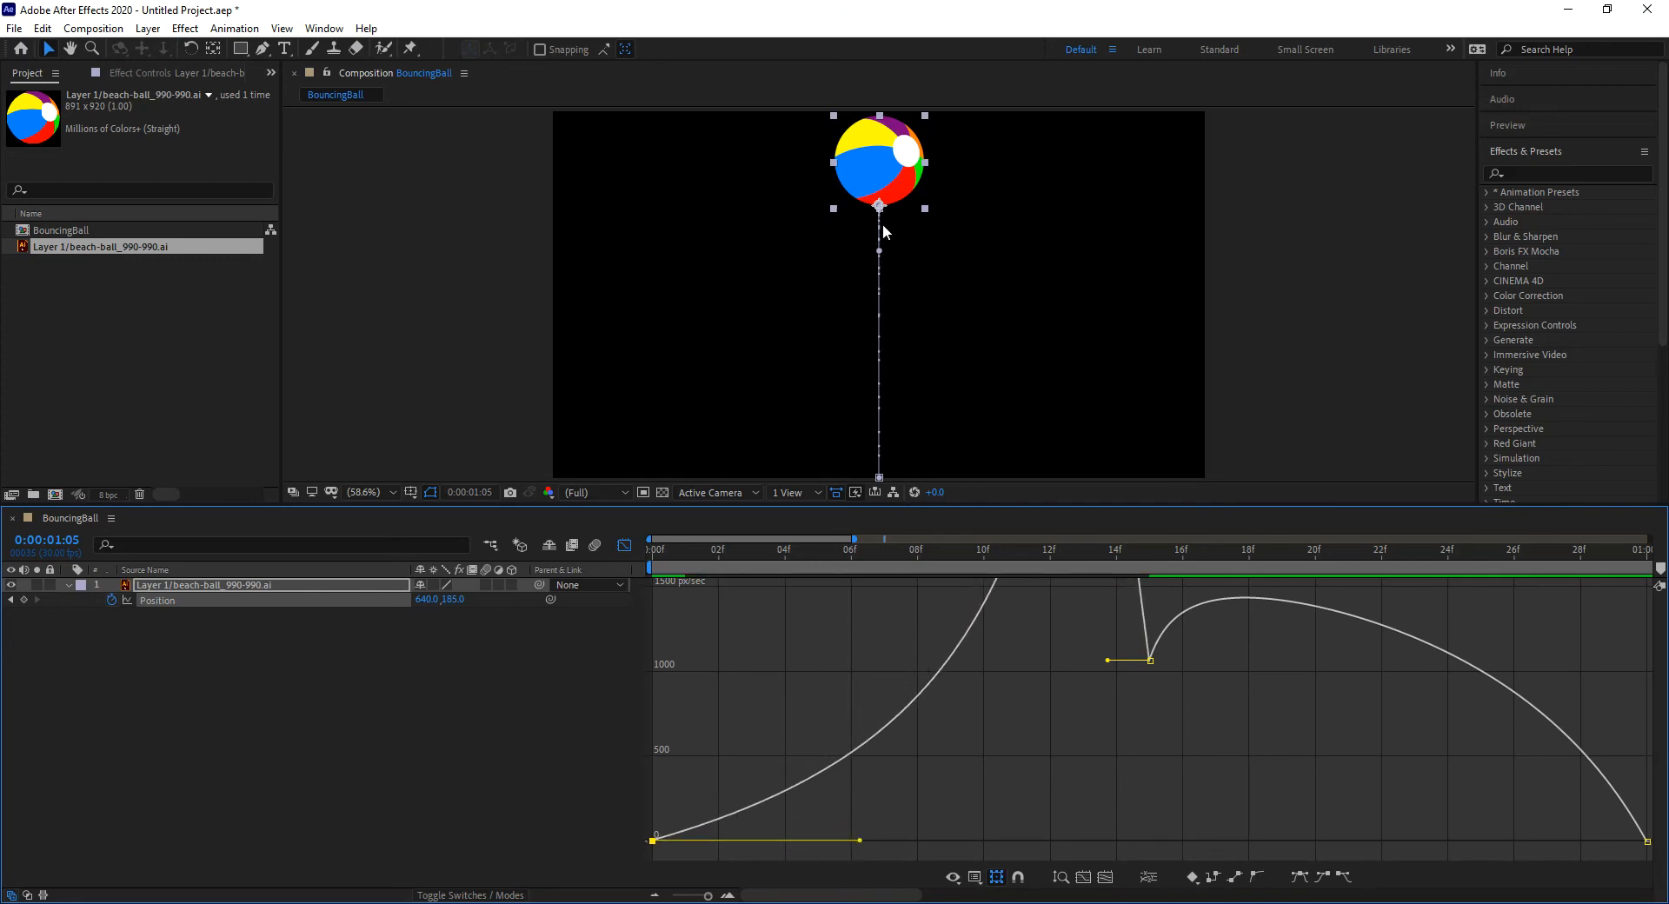
Step: Lengthen the last Position keyframe's incoming ease handle back to about frame 24 to mirror the first keyframe's easing
left_click(1646, 841)
left_click(1554, 851)
key("ctrl+a")
left_click_drag(1563, 843, 1454, 843)
left_click(1101, 878)
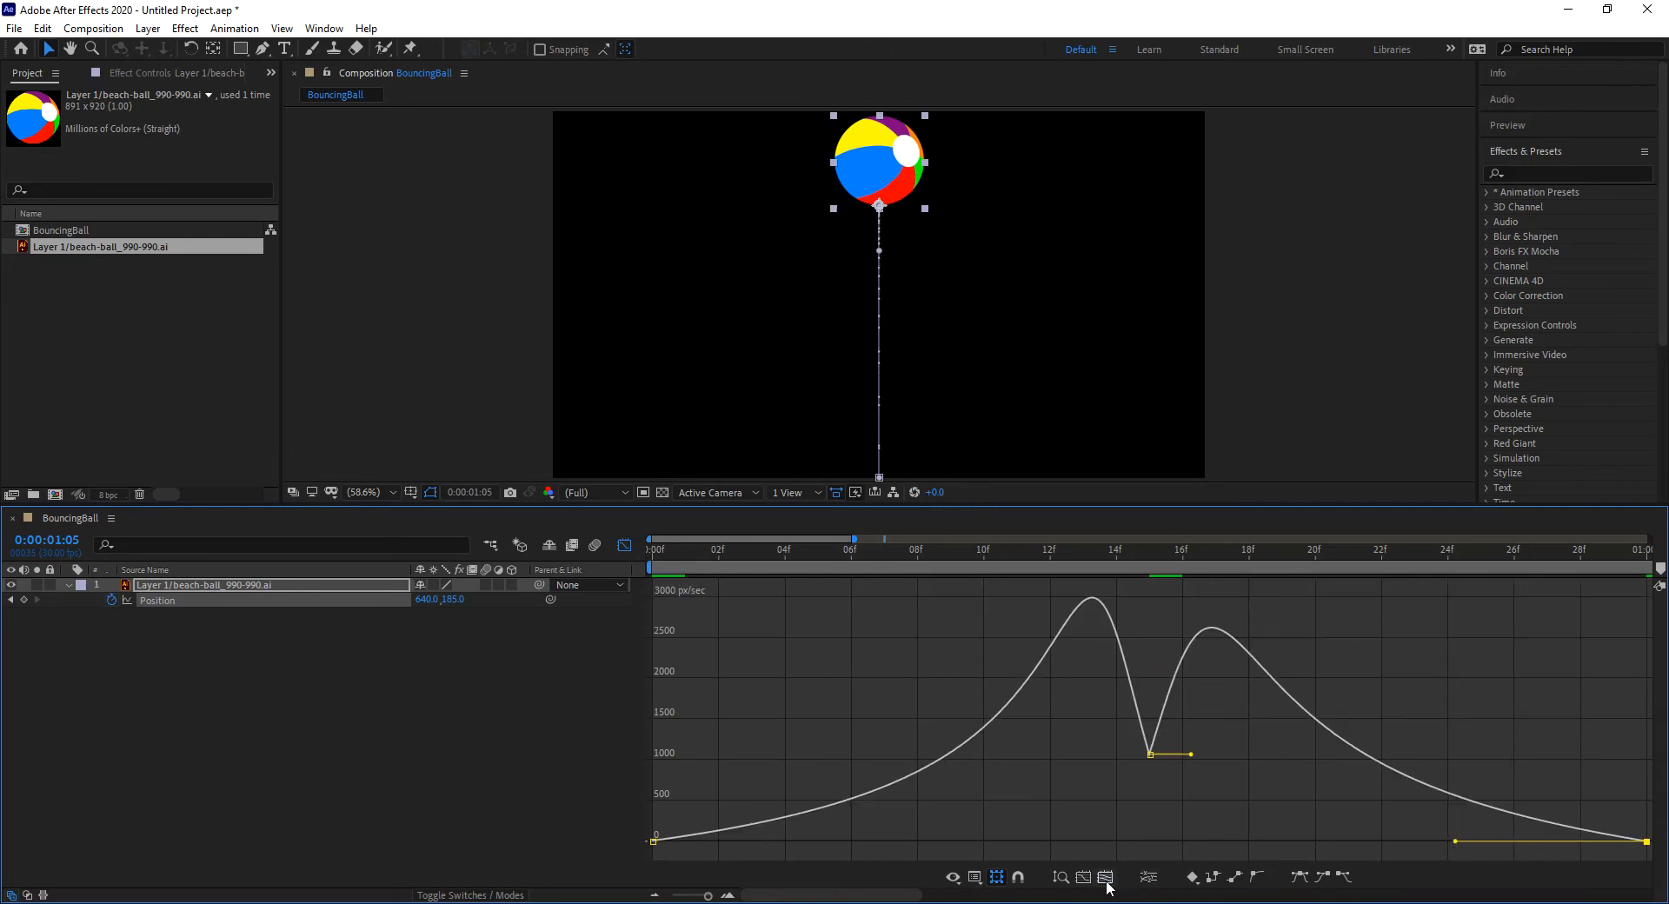
left_click_drag(1458, 841, 1437, 841)
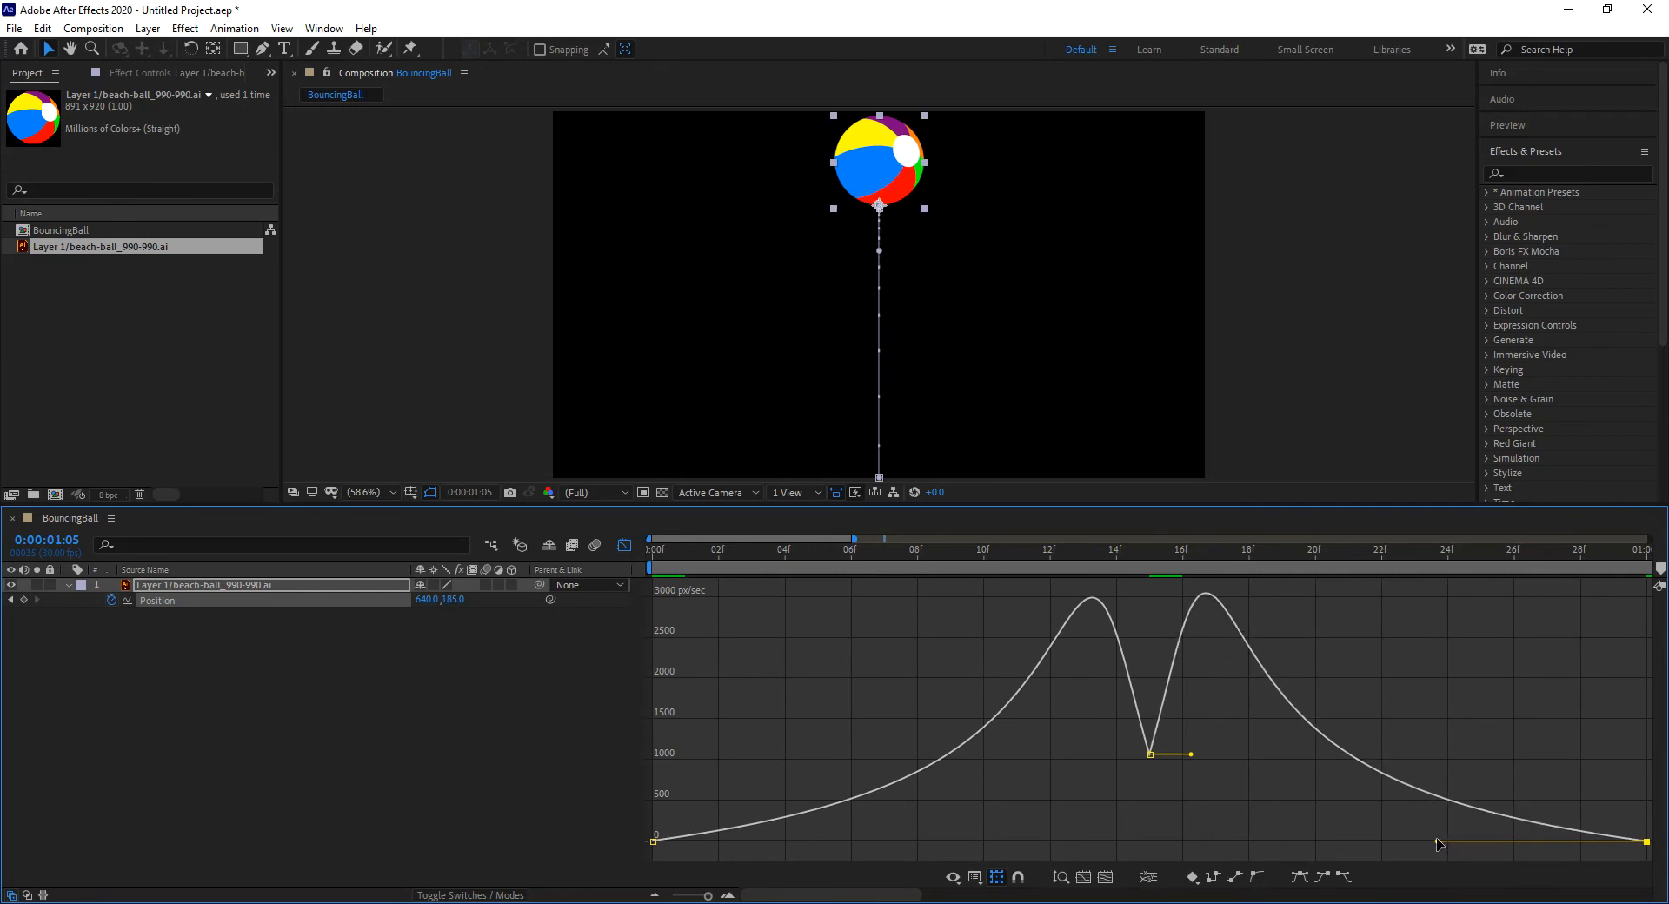
Step: Show the fitted Position value graph and play the bounce to check the stronger easing
left_click(975, 877)
left_click(1032, 692)
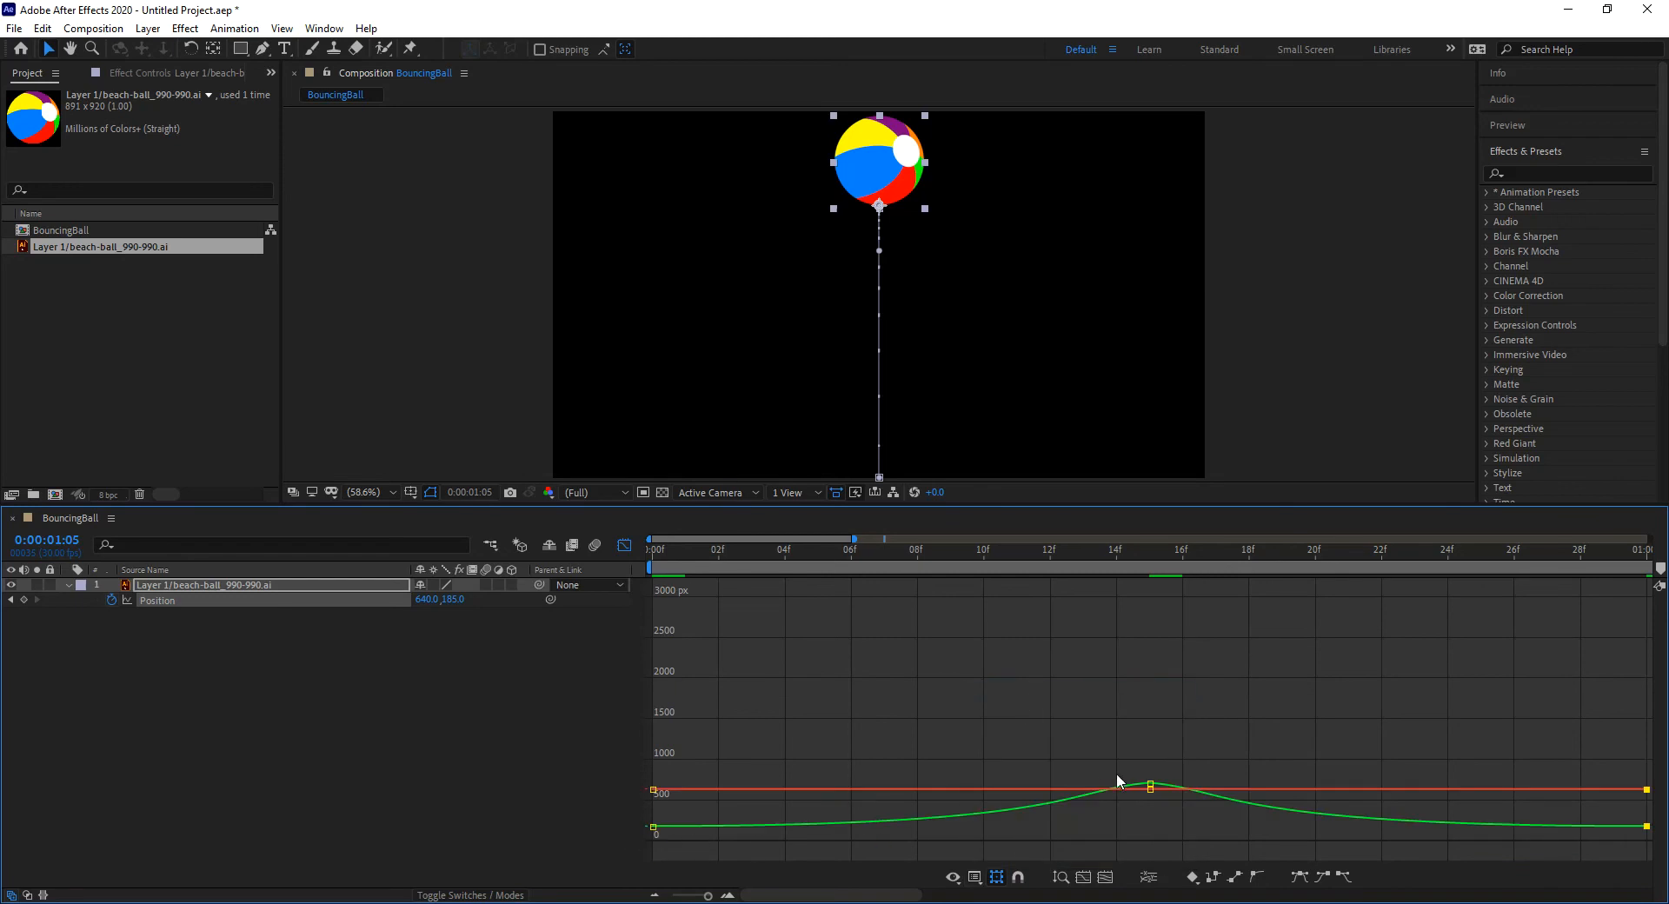
left_click(1105, 878)
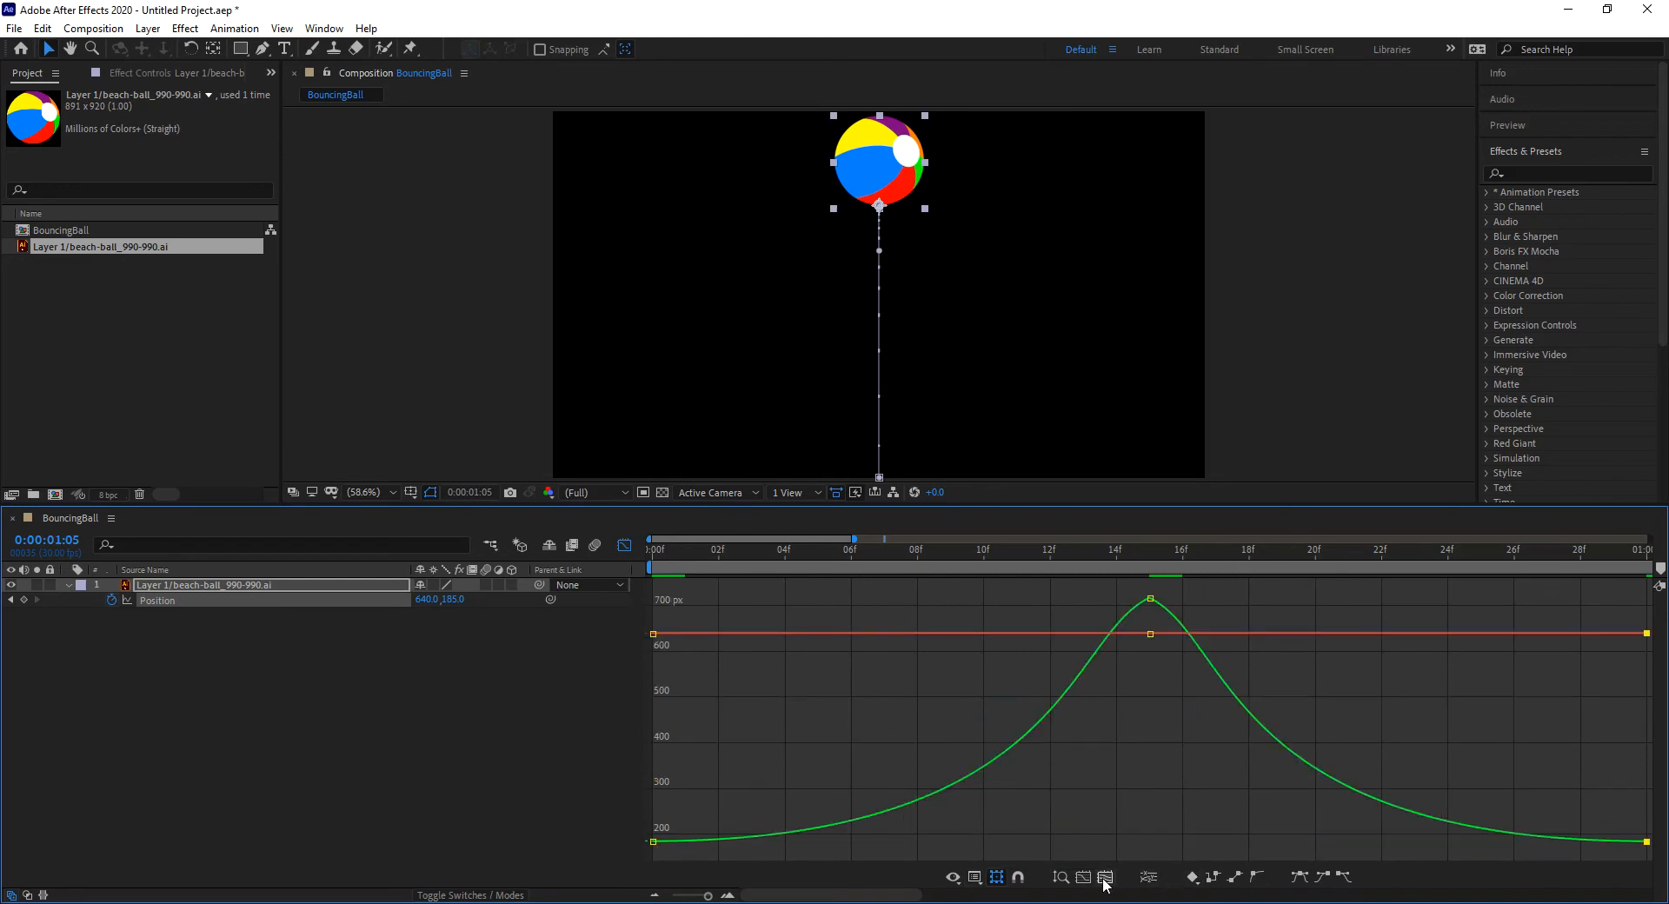
mouse_move(665, 847)
key("space")
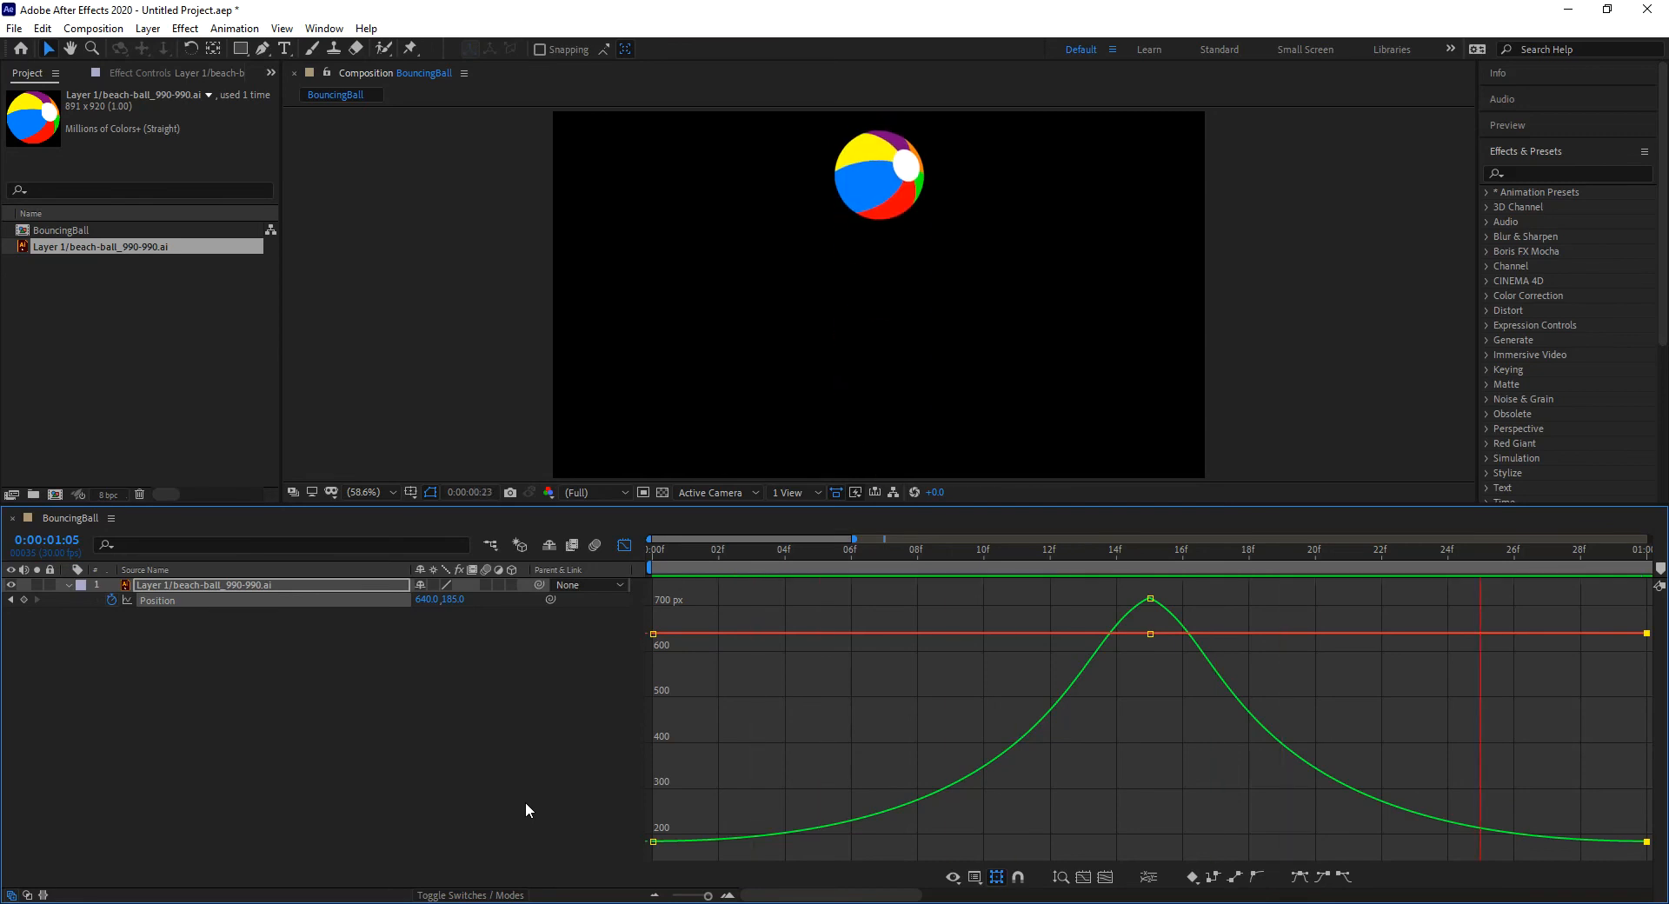
key("space")
key("space")
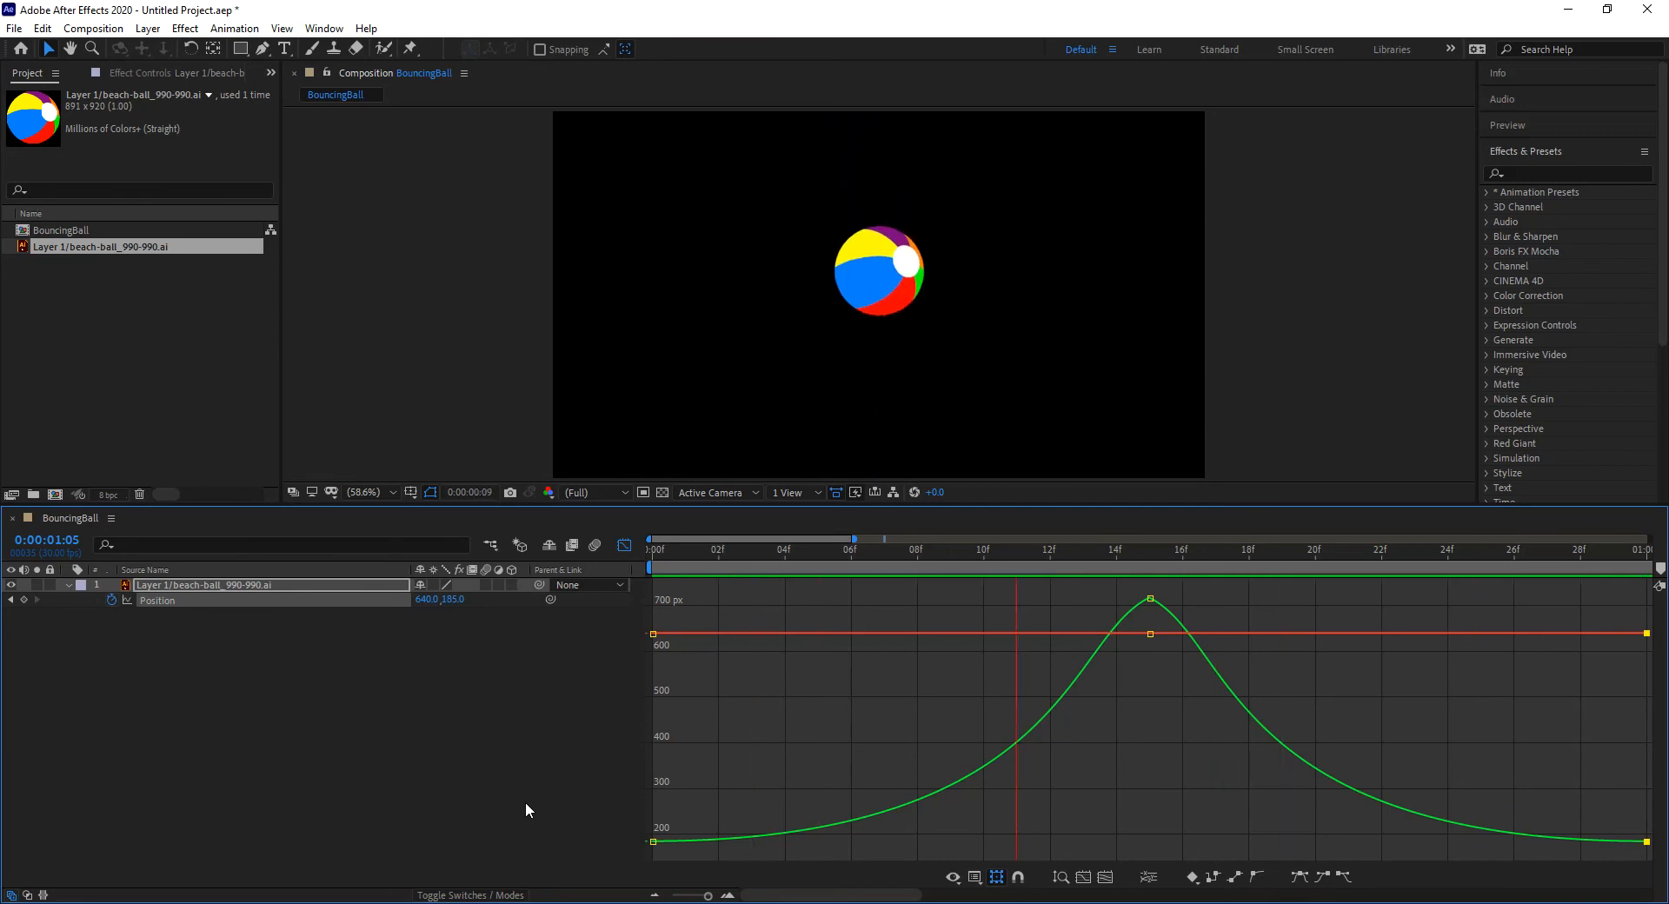
key("space")
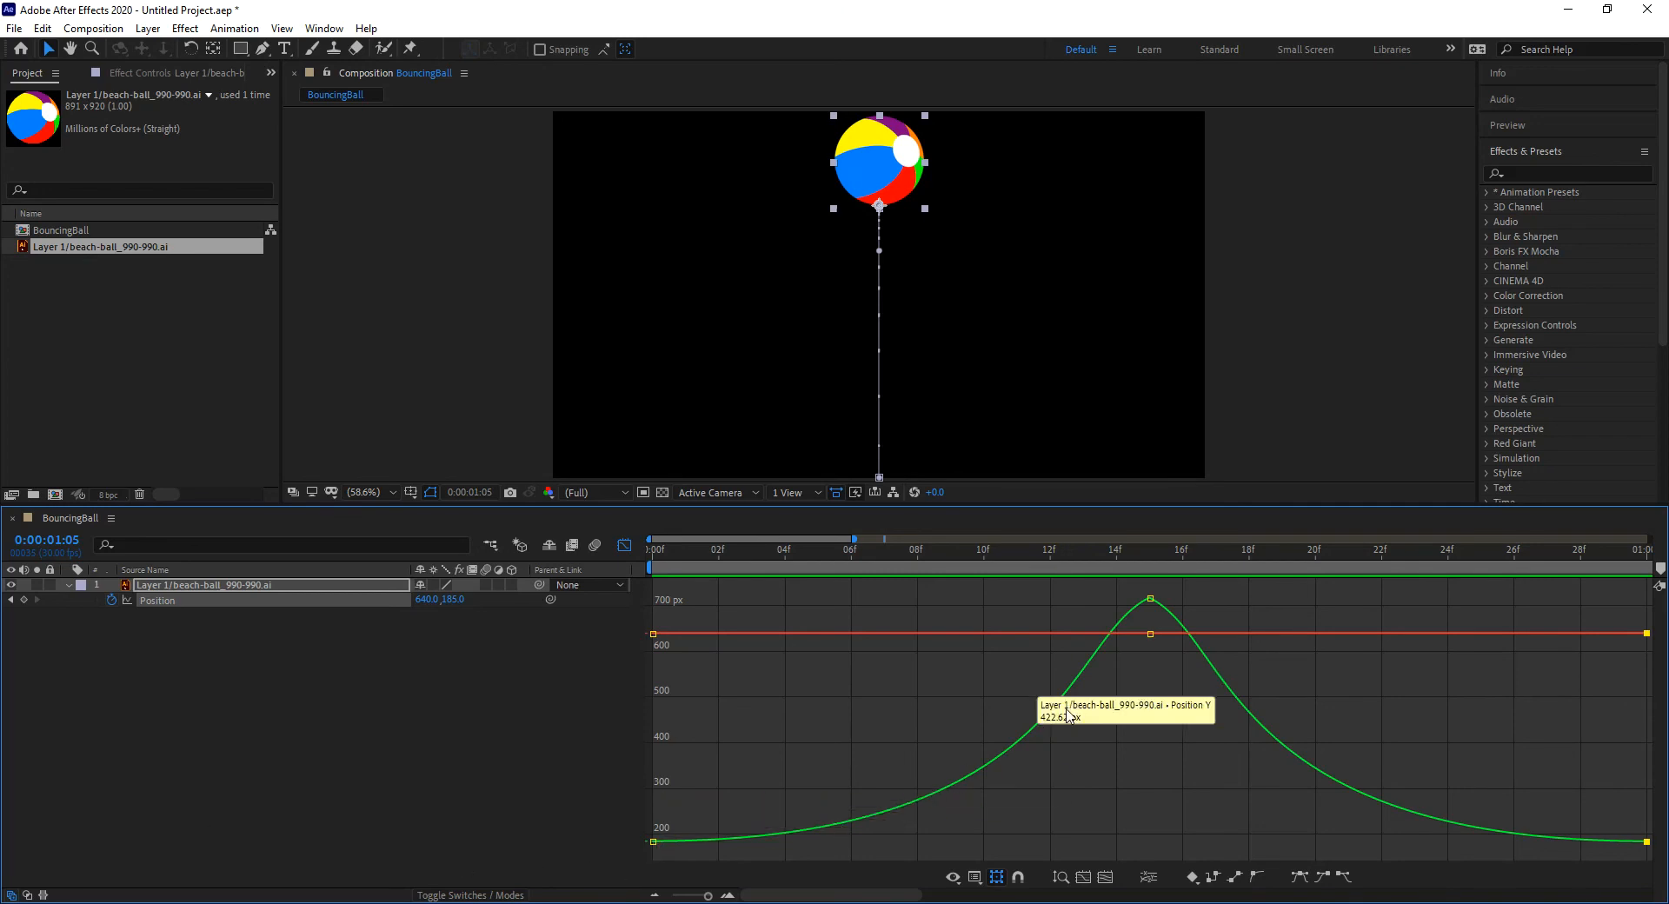
Step: Return the Graph Editor to the speed graph and fit the Position speed curve
left_click(975, 877)
left_click(1016, 710)
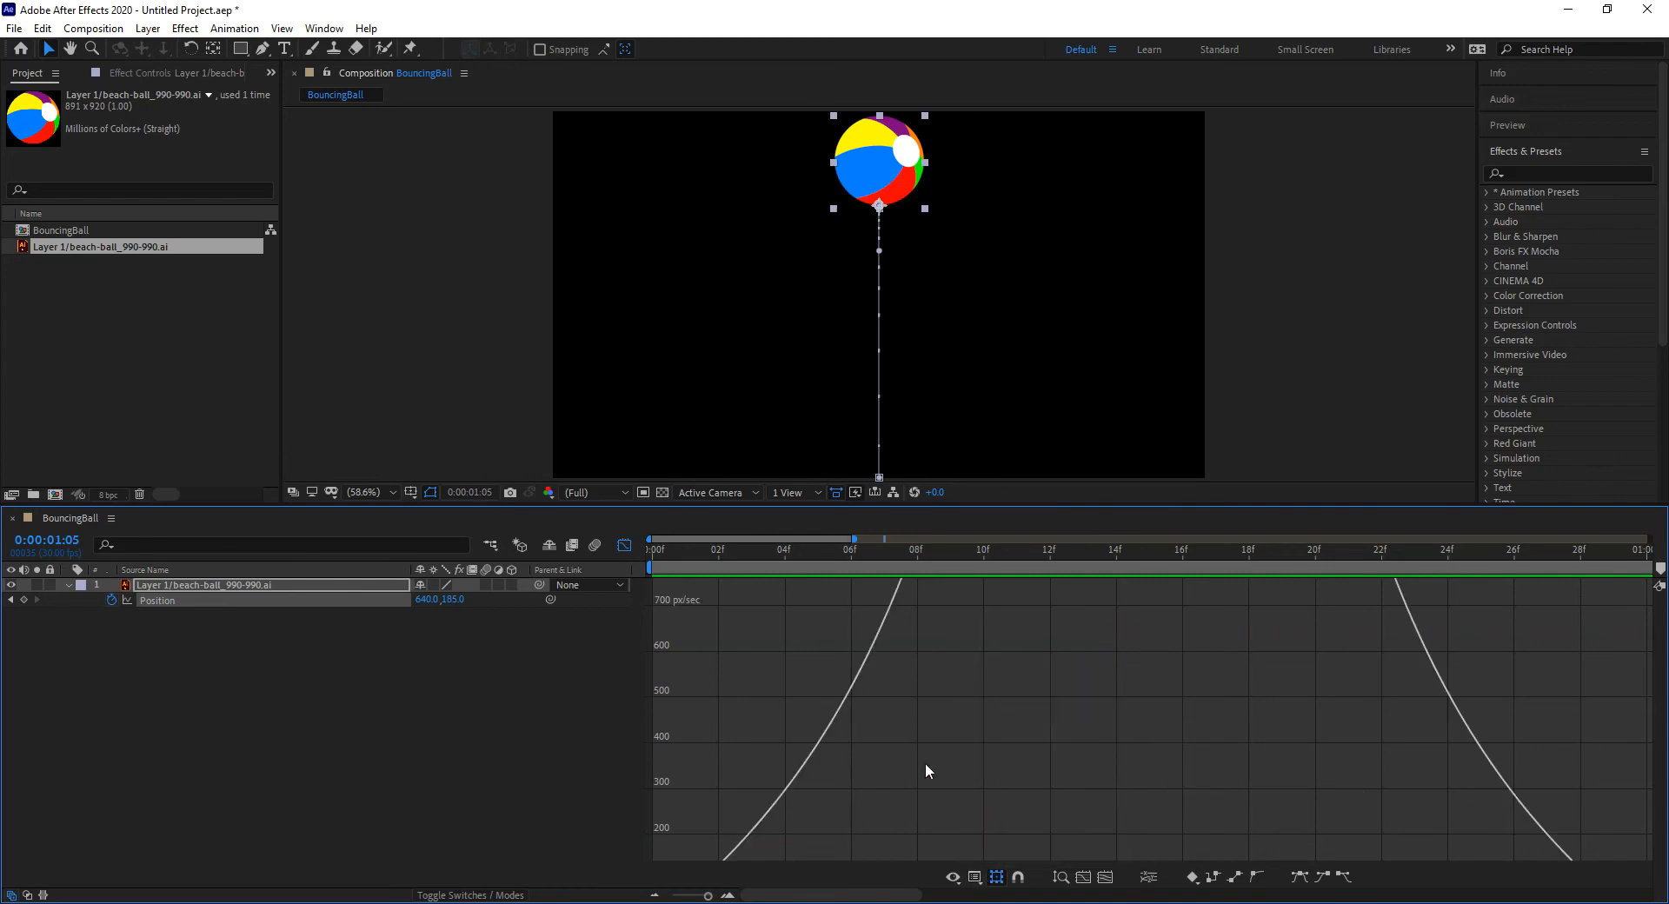
left_click(1105, 876)
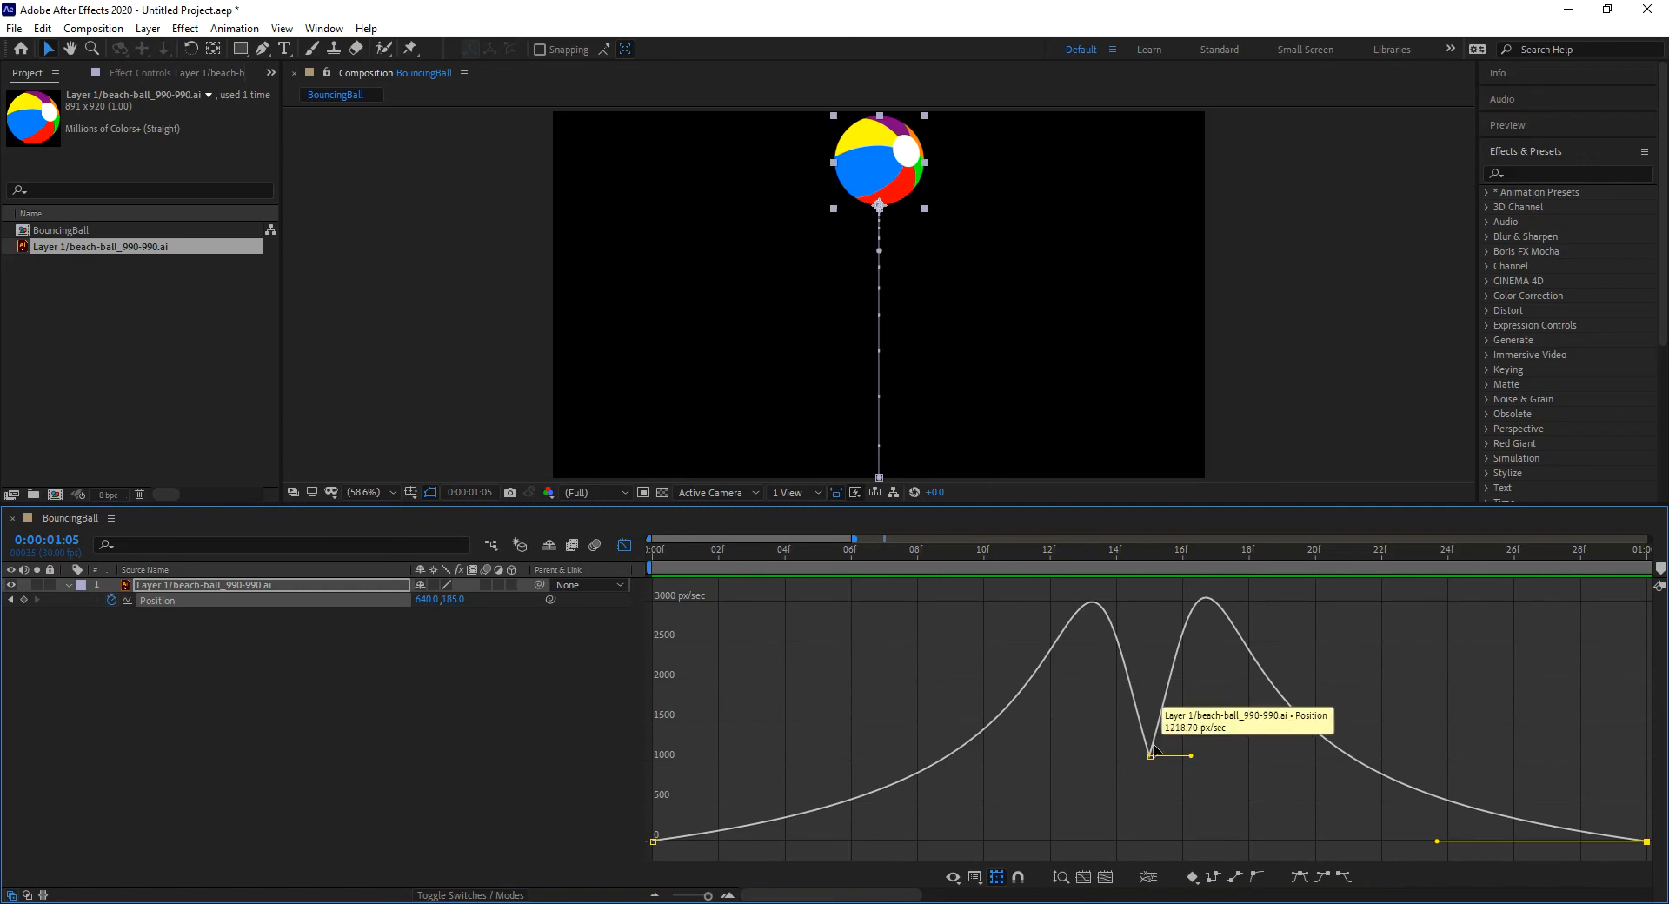
mouse_move(1152, 759)
left_mouse_down()
mouse_move(1160, 671)
mouse_move(1175, 750)
left_mouse_up()
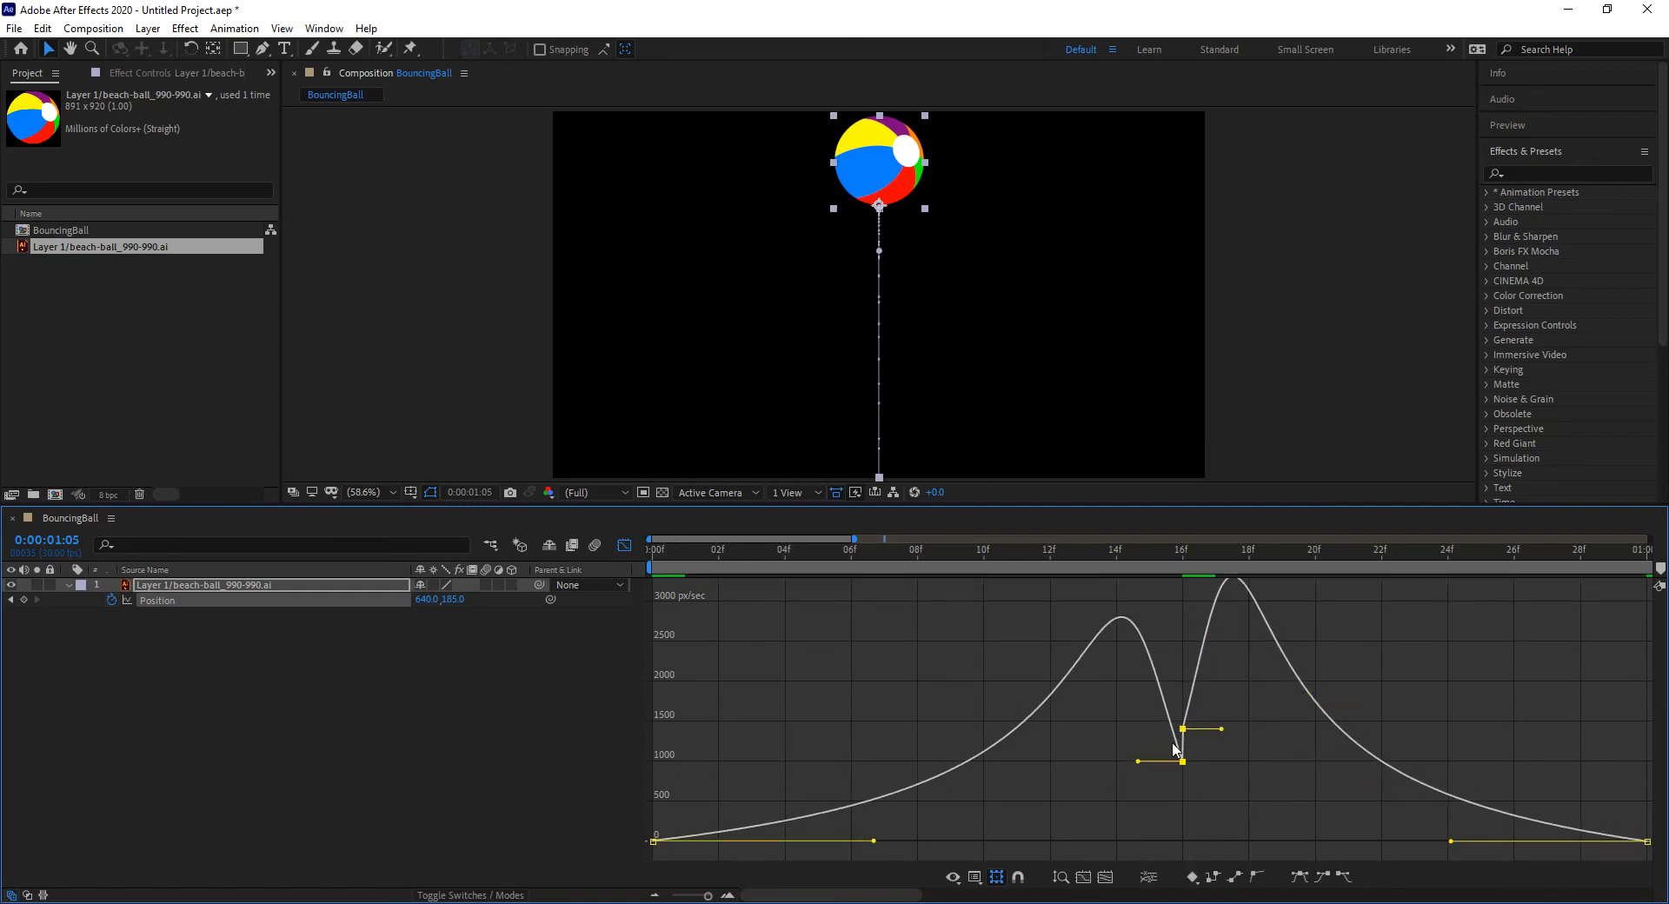
key("ctrl+z")
key("ctrl+z")
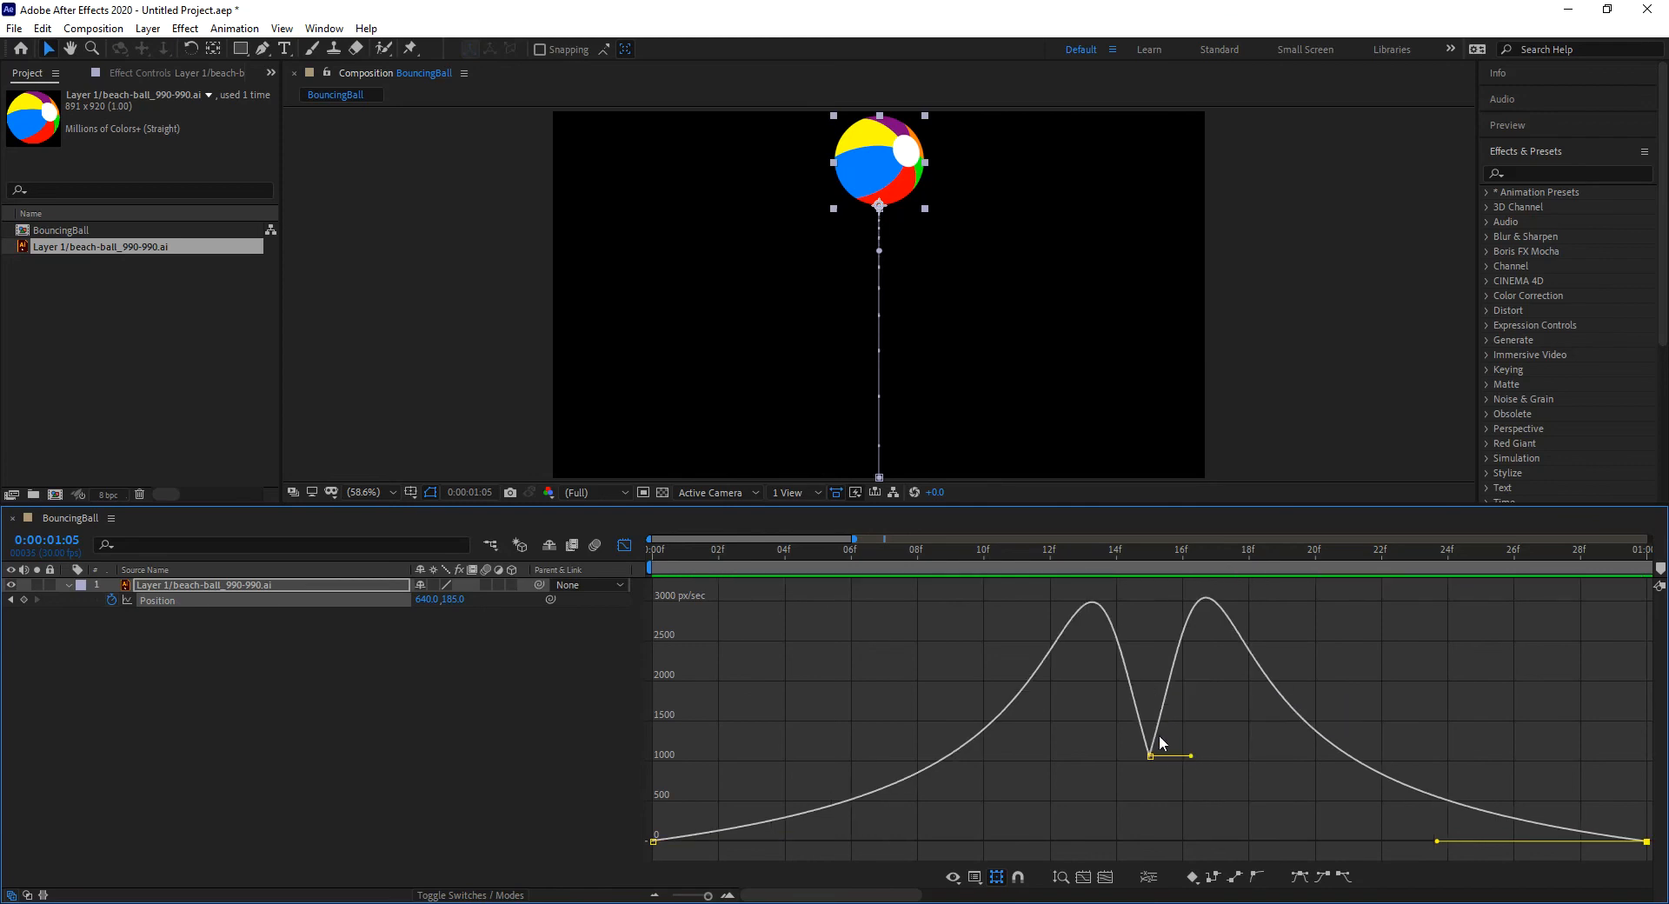
Step: Raise the middle keyframe's incoming and outgoing speeds to about 2500 px/sec and shorten the first keyframe's handle to about frame 4
left_click_drag(1154, 759, 1165, 606)
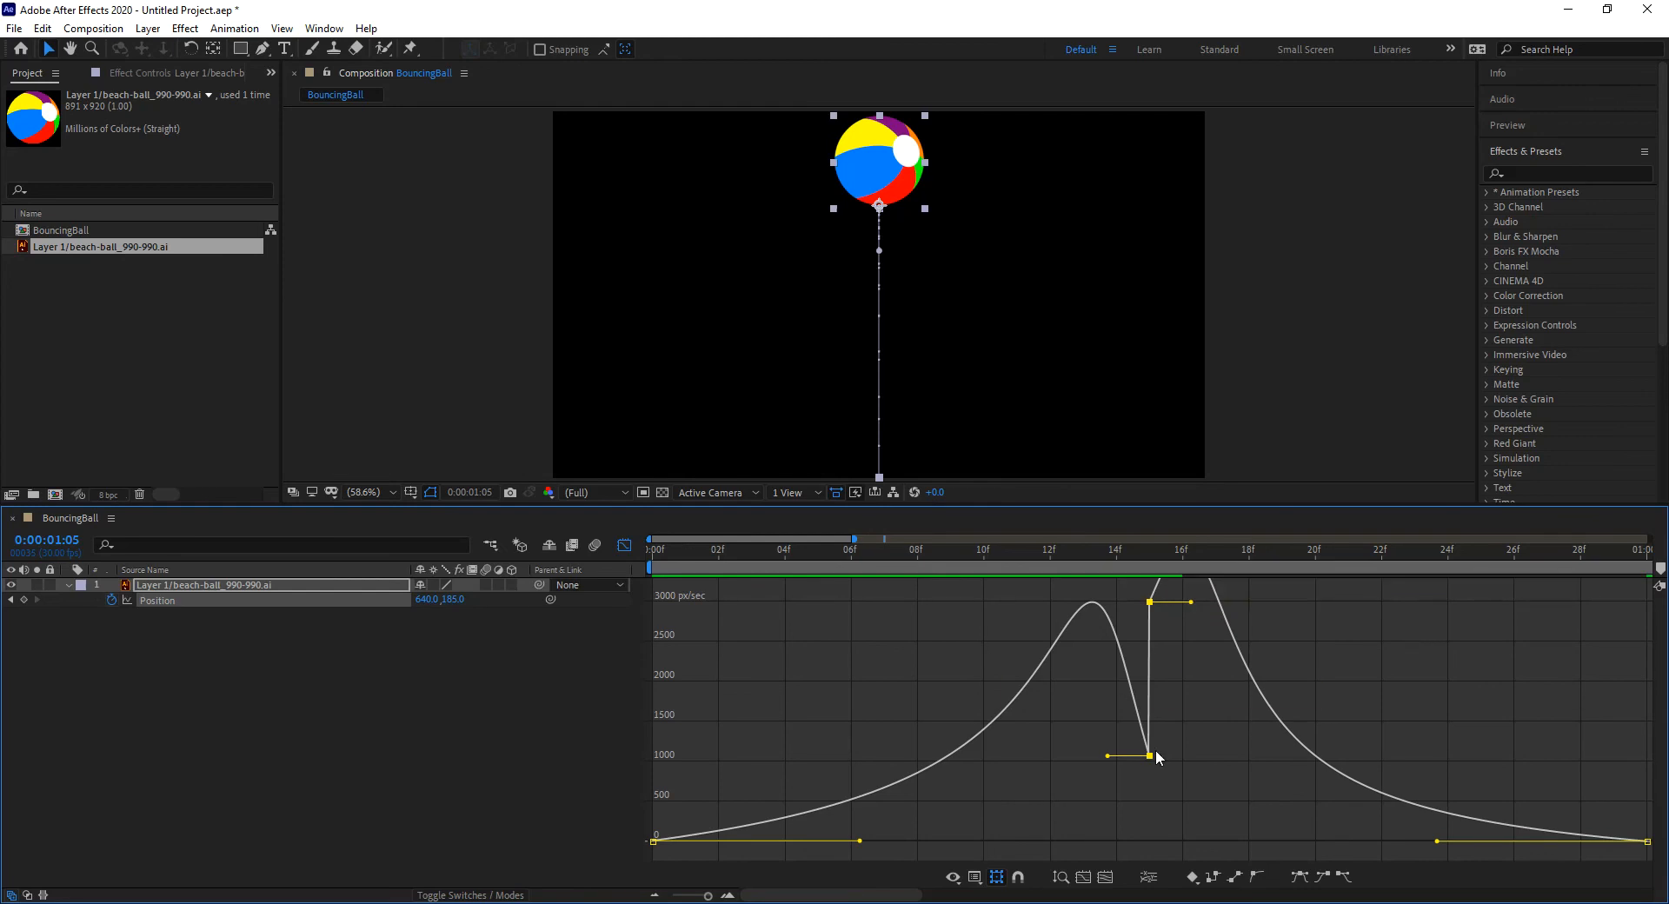
left_click_drag(1190, 602, 1176, 642)
key("ctrl+z")
left_click_drag(1109, 757, 1102, 640)
left_click_drag(861, 843, 801, 846)
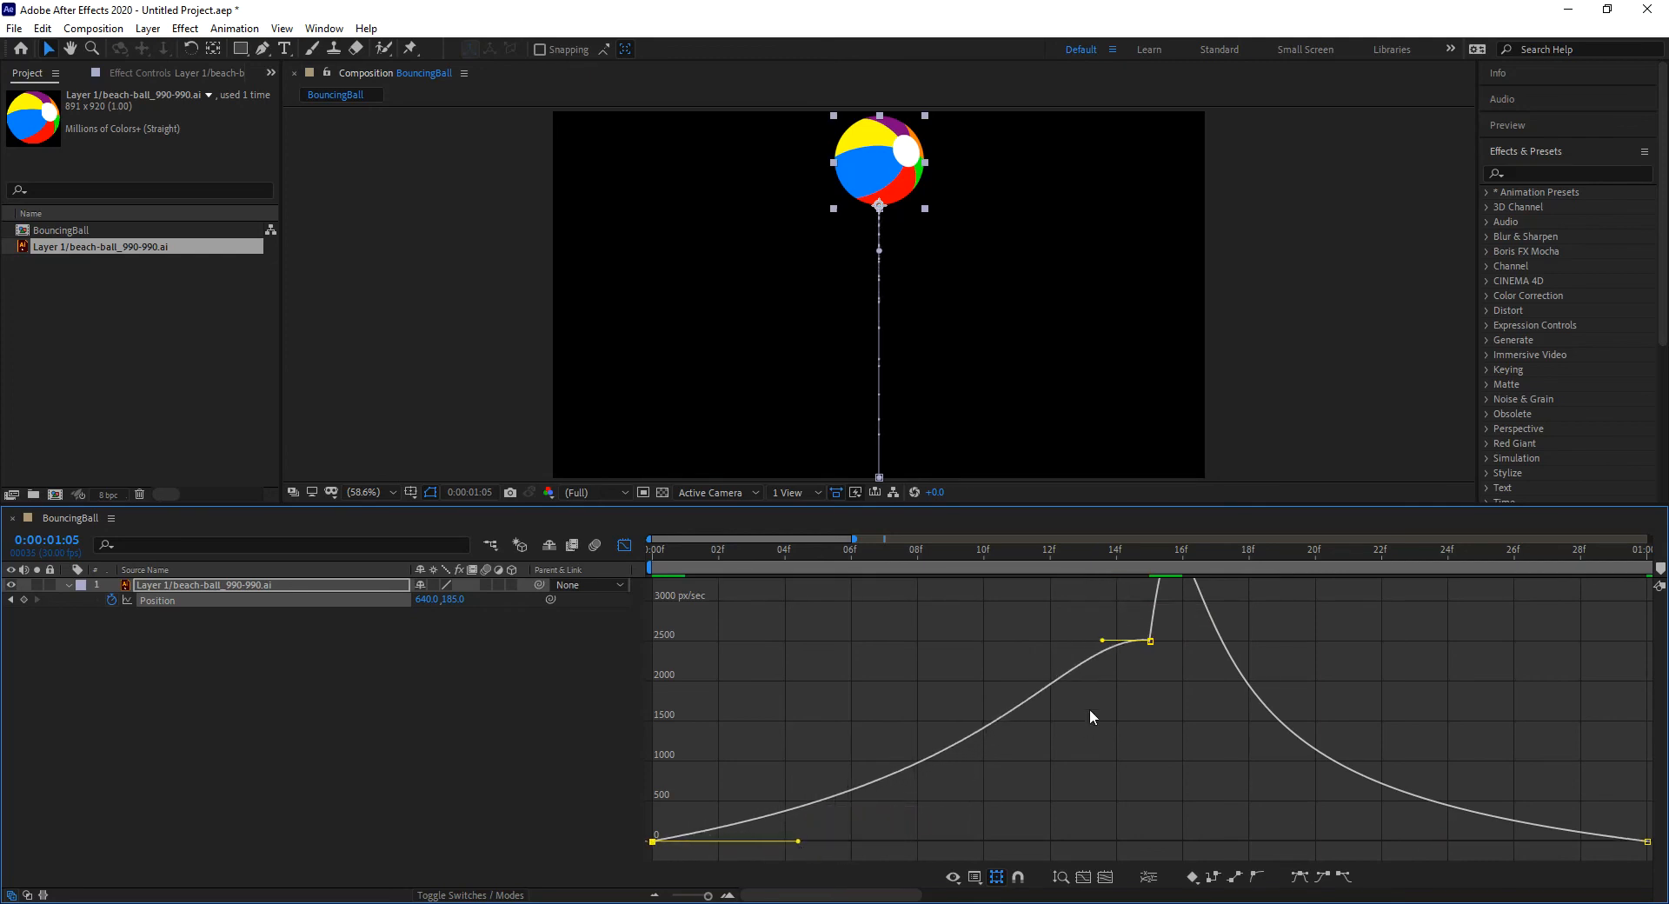
Step: Shorten the last keyframe's incoming handle to about frame 26 and adjust the middle keyframe's handles to smooth the speed peak
left_click(1229, 662)
left_click_drag(1439, 843, 1474, 843)
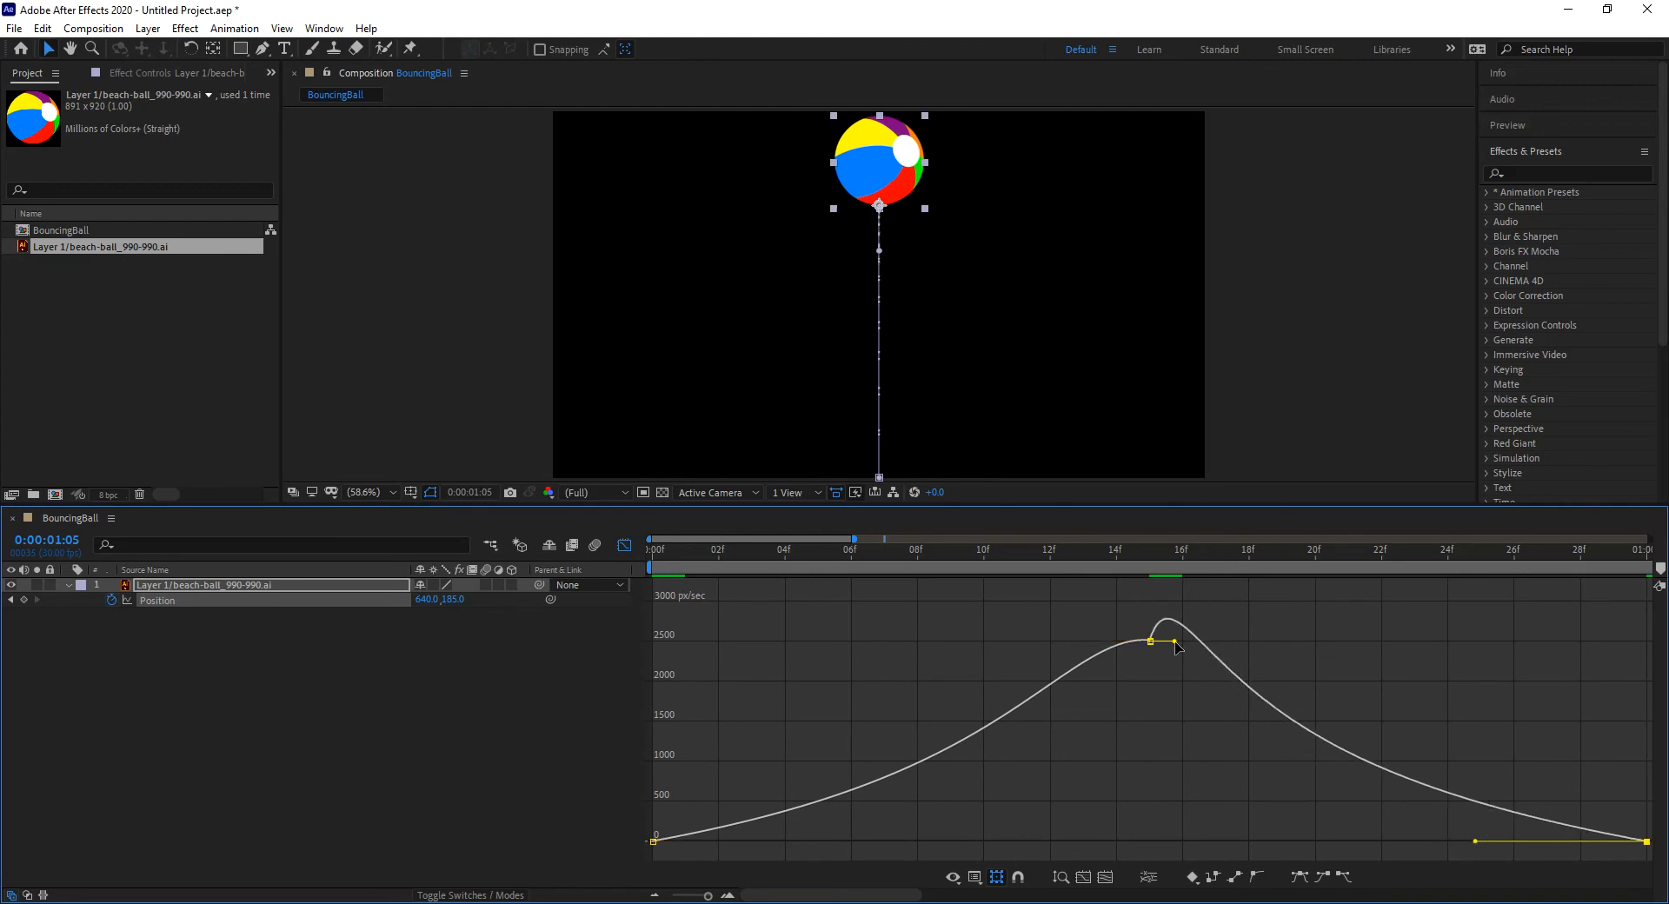
left_click_drag(1180, 639, 1181, 645)
left_click_drag(1478, 841, 1500, 841)
left_click(653, 841)
left_click_drag(1104, 645, 1115, 642)
Step: Display the reshaped Position curve as a fitted value graph and play the bounce from the start
left_click(975, 878)
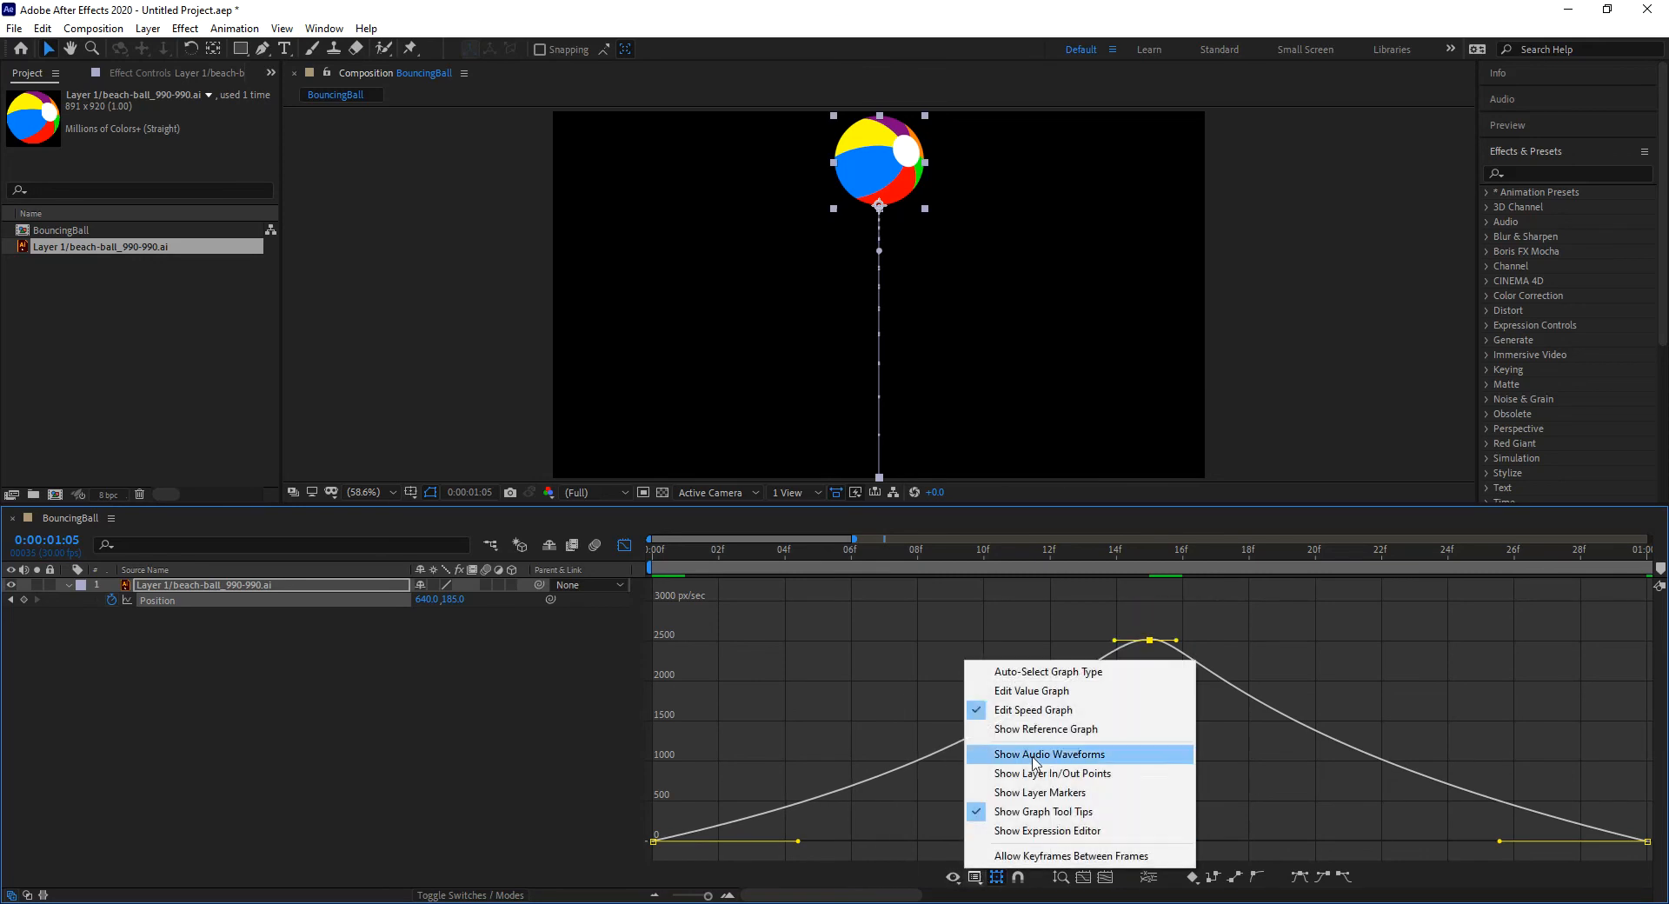
left_click(1031, 693)
left_click(1105, 878)
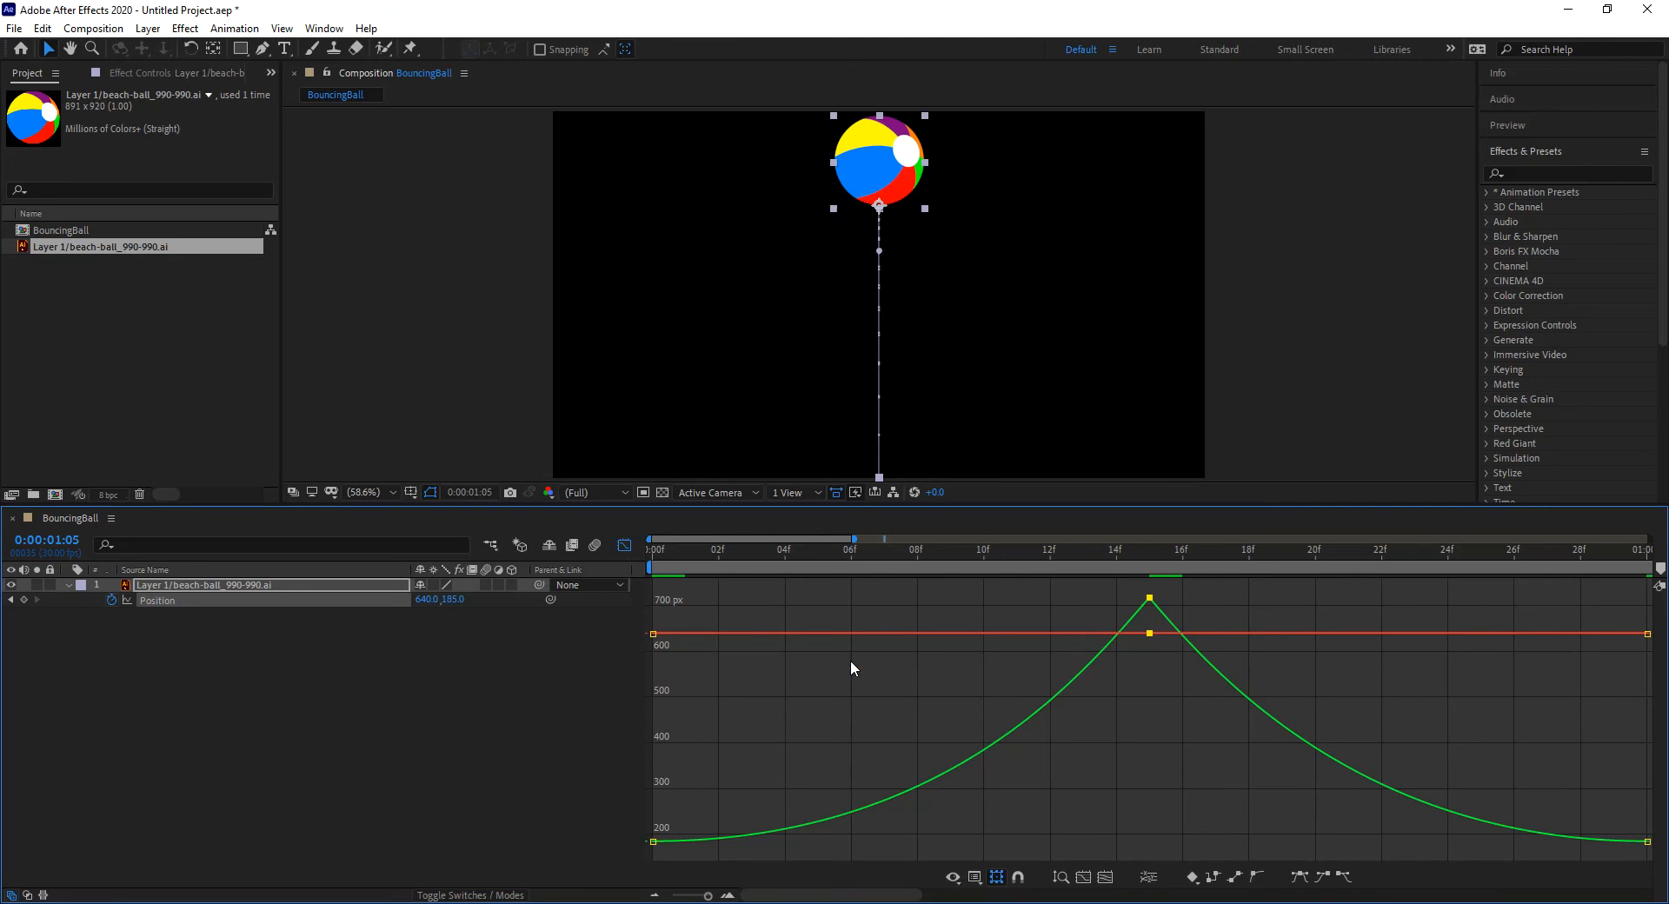
key("space")
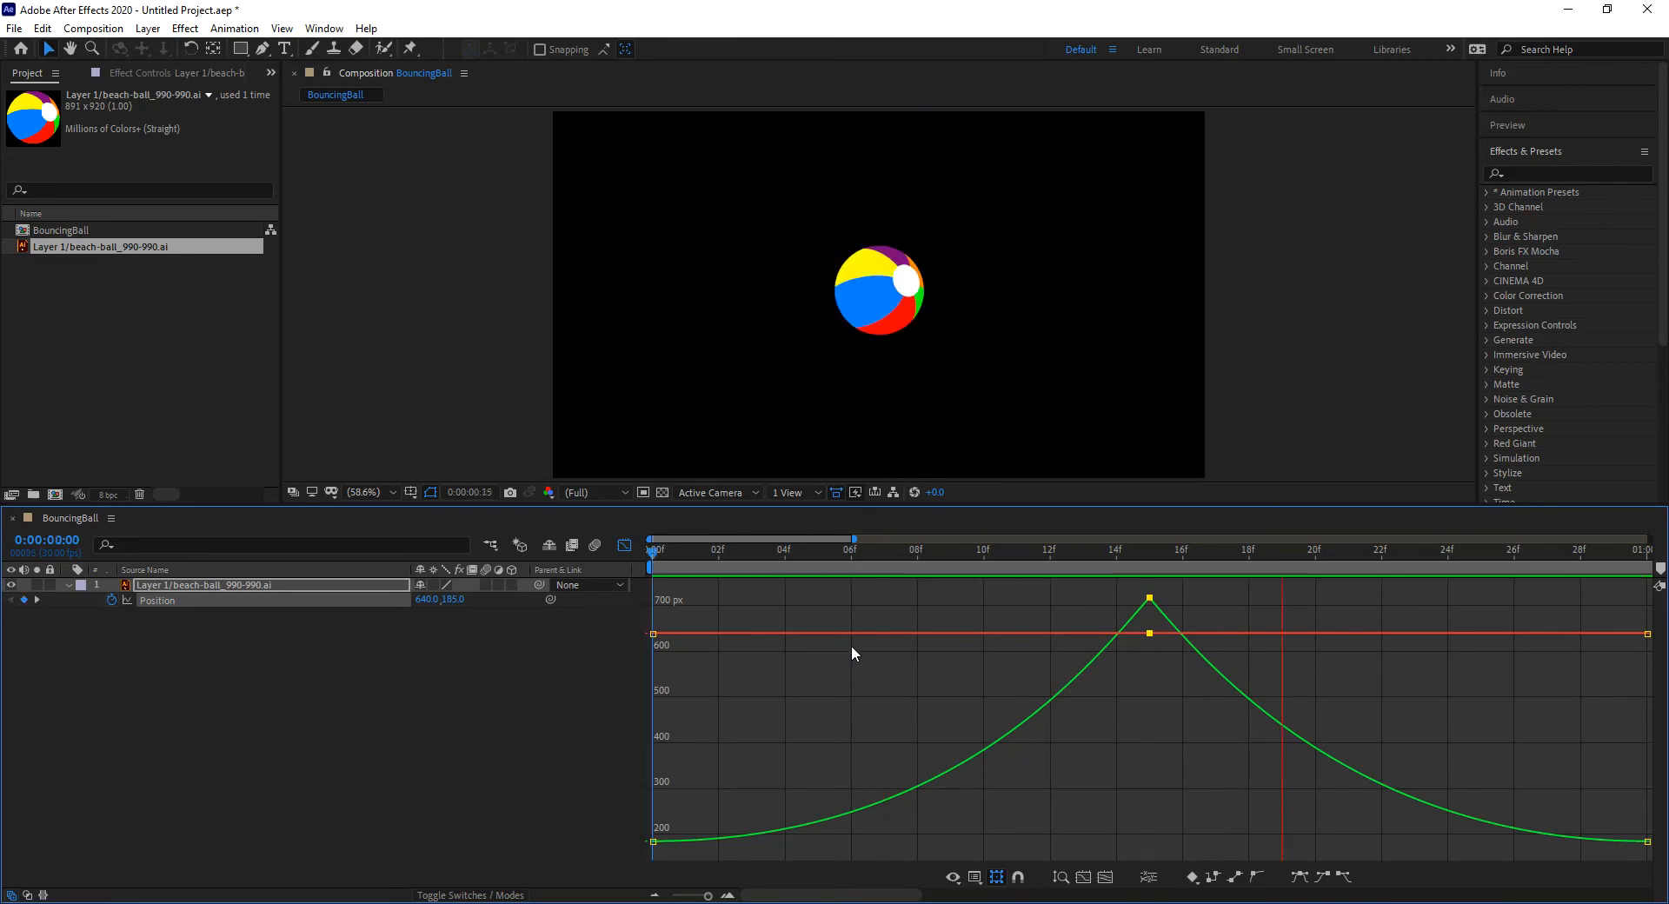
key("space")
key("space")
key("space")
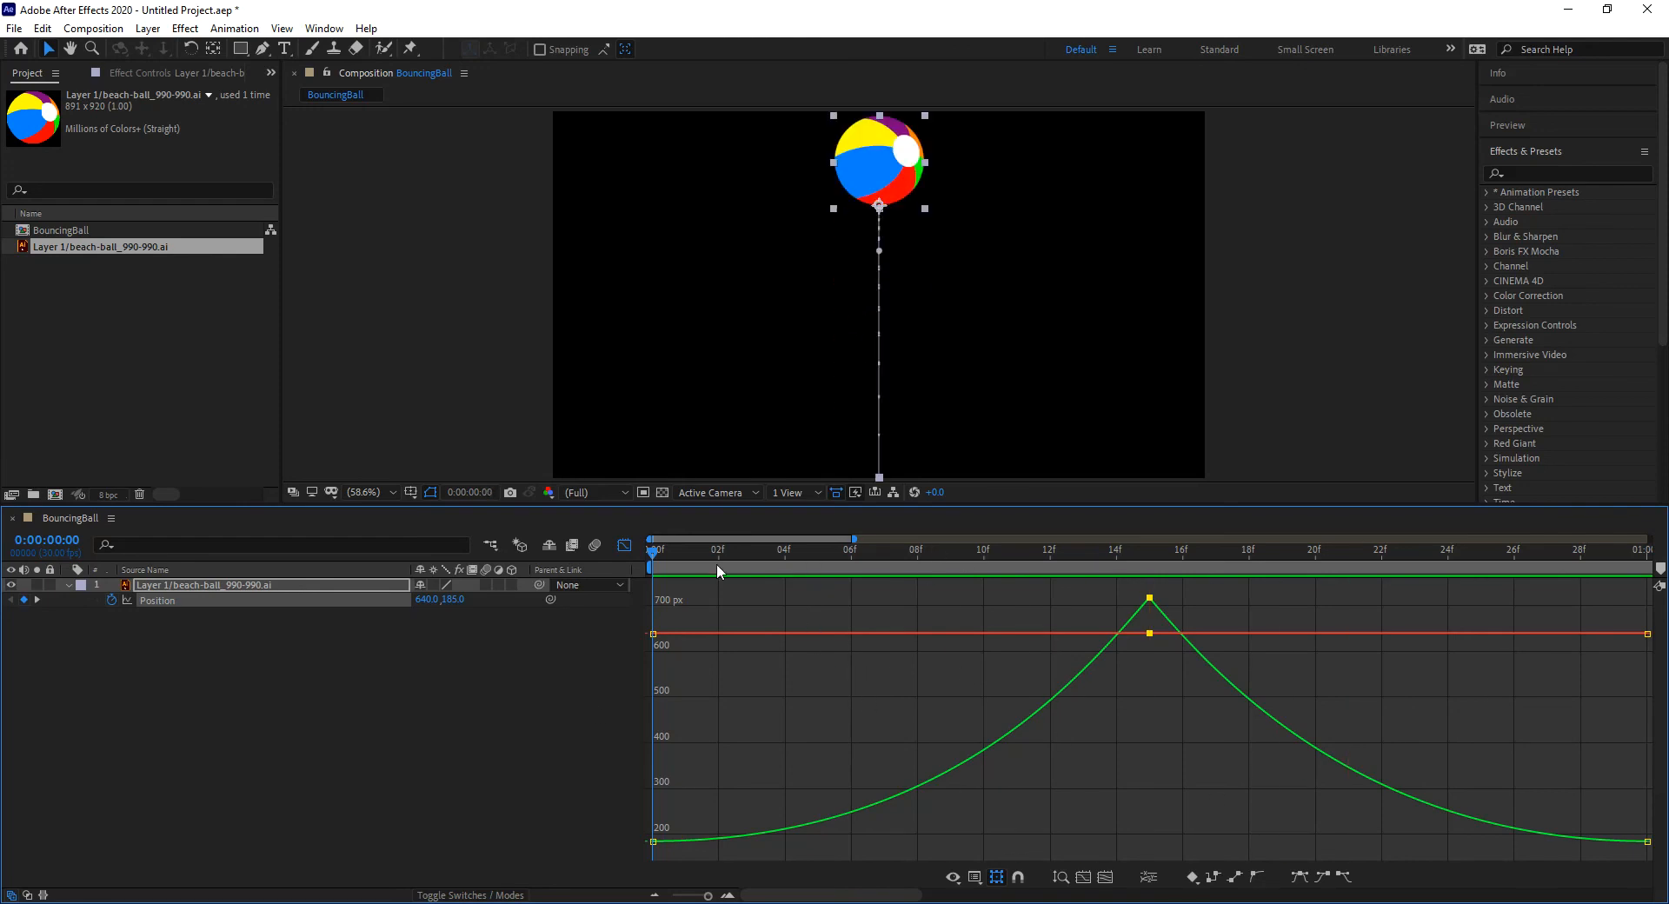
Step: Leave the Graph Editor, end the work area at 0:00:01:00 and preview the looping bounce
left_click(624, 544)
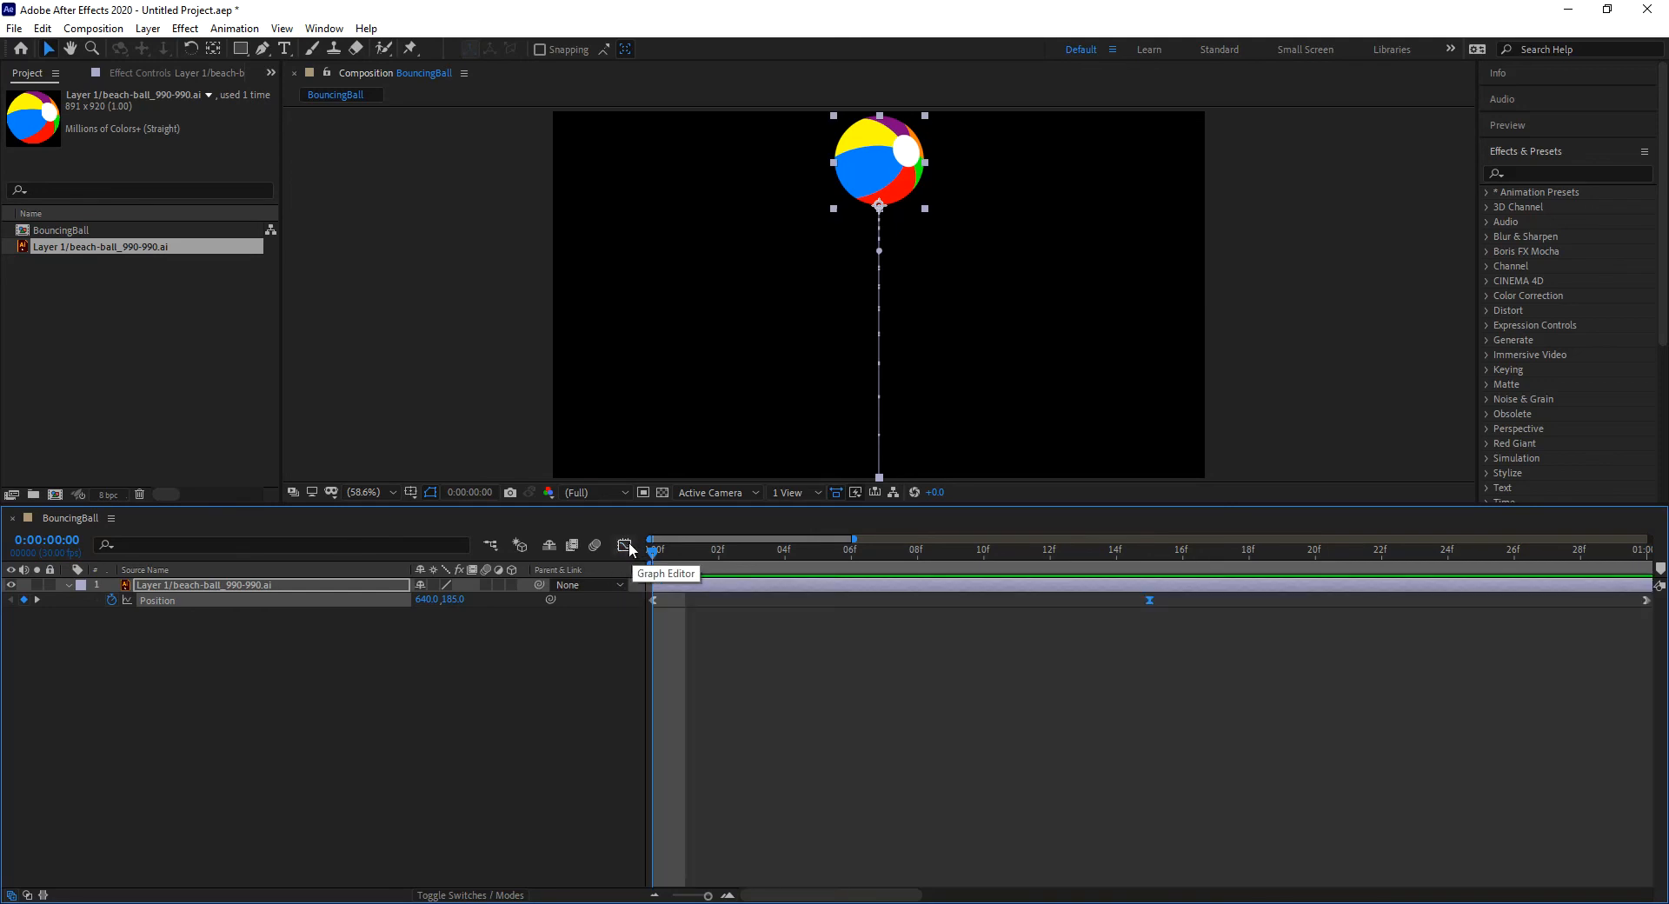
left_click_drag(855, 539, 1650, 539)
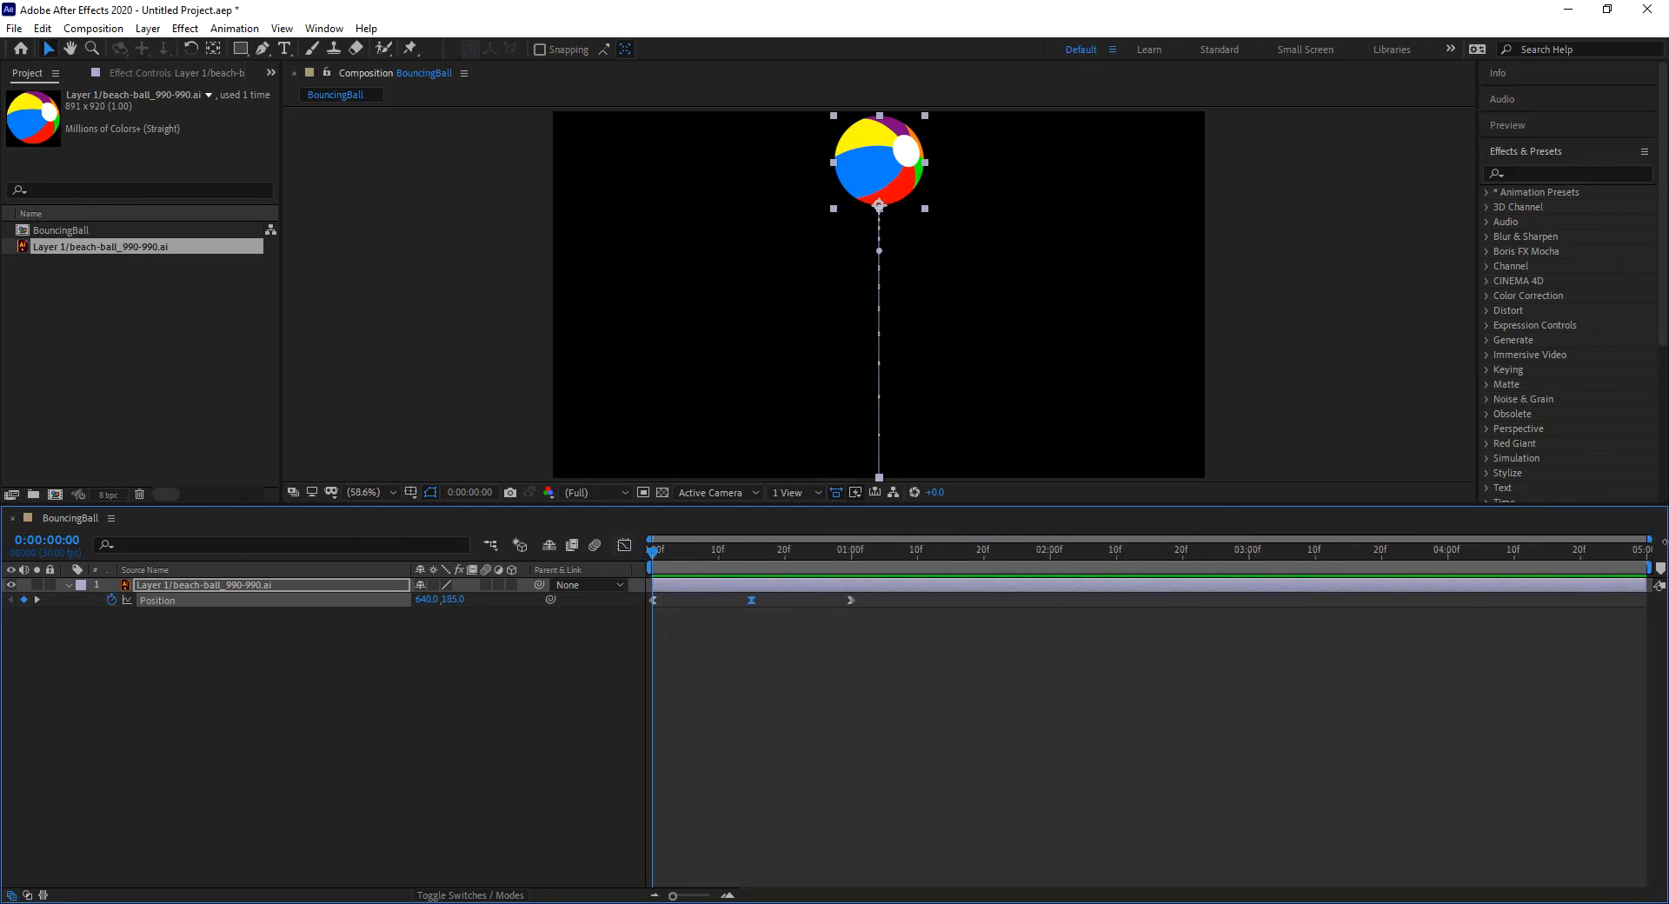
left_click(852, 552)
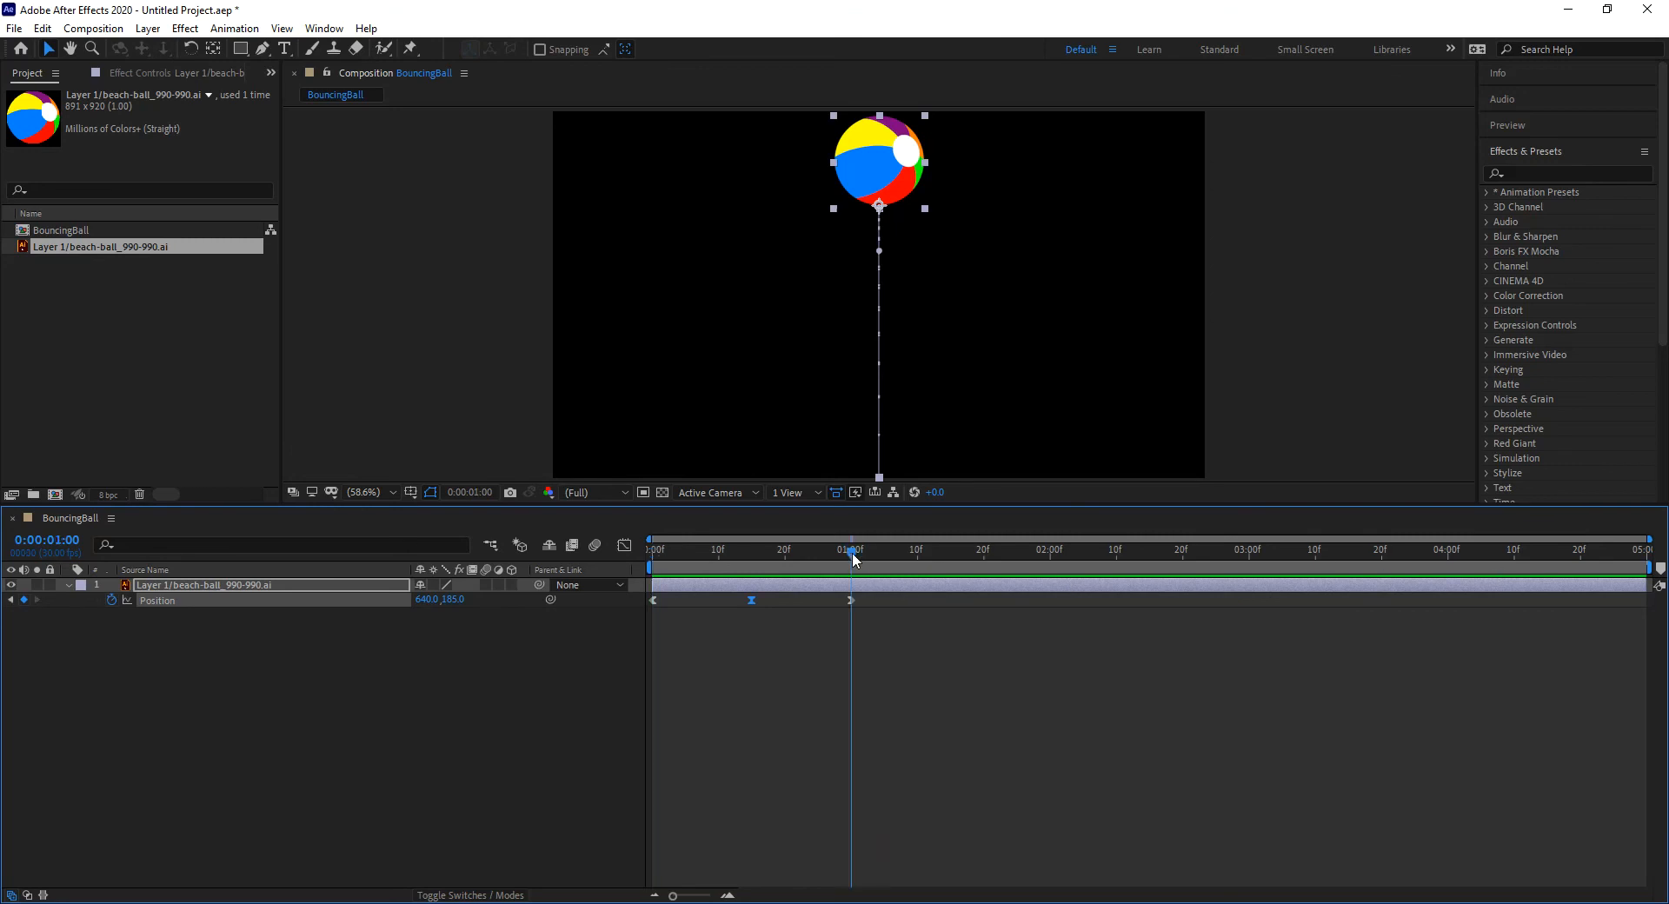
key("n")
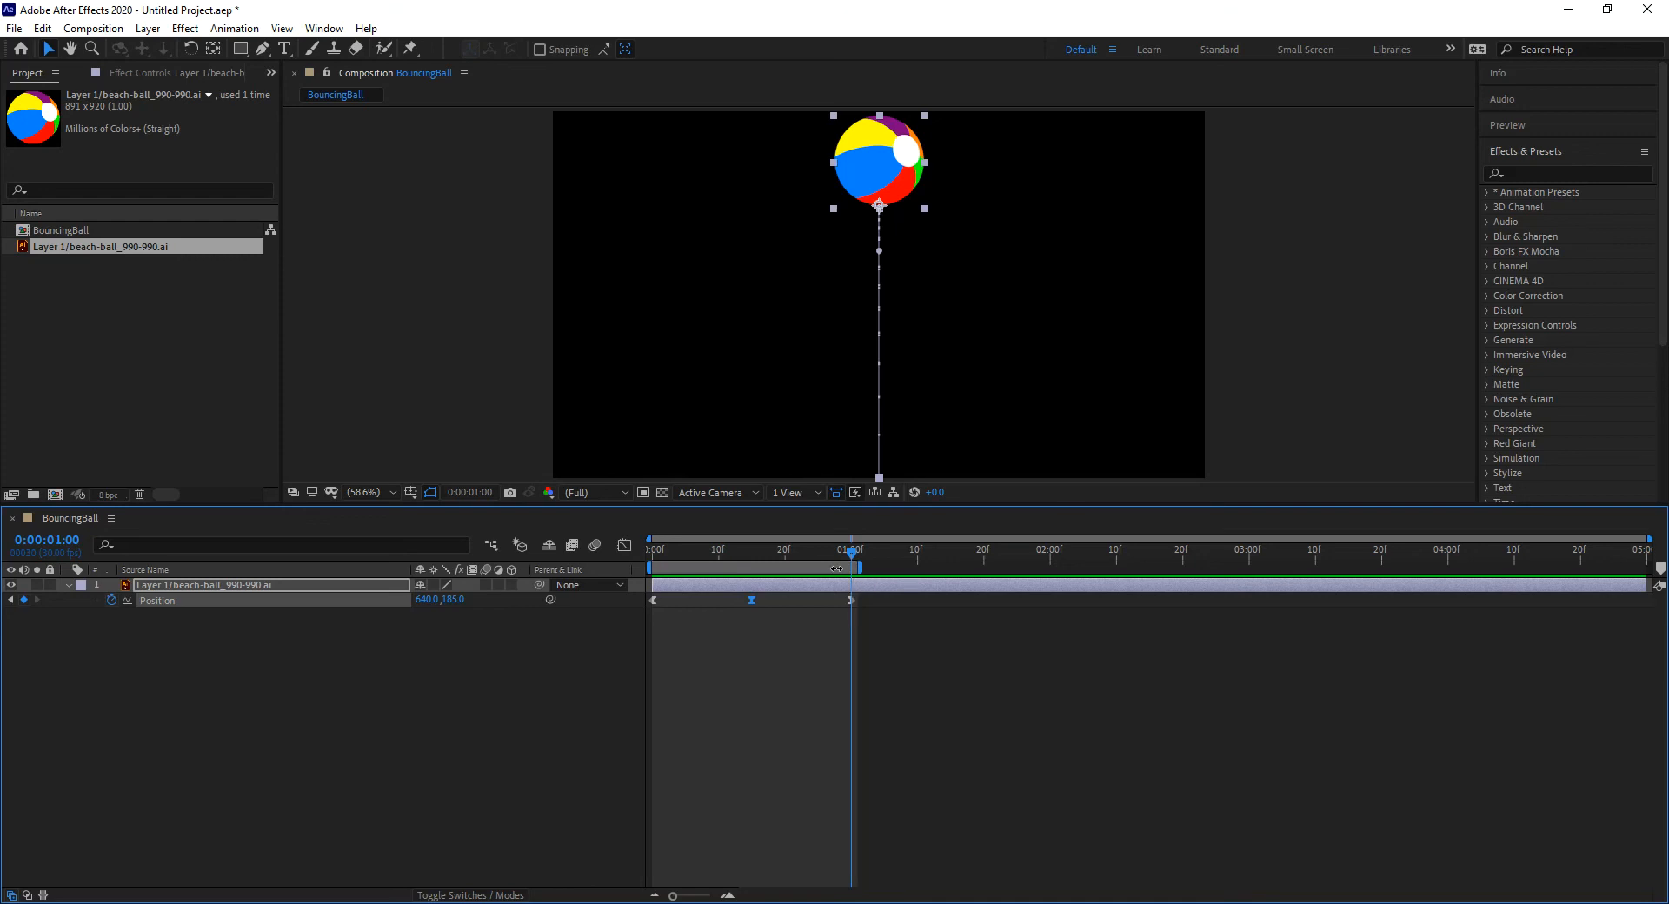
key("space")
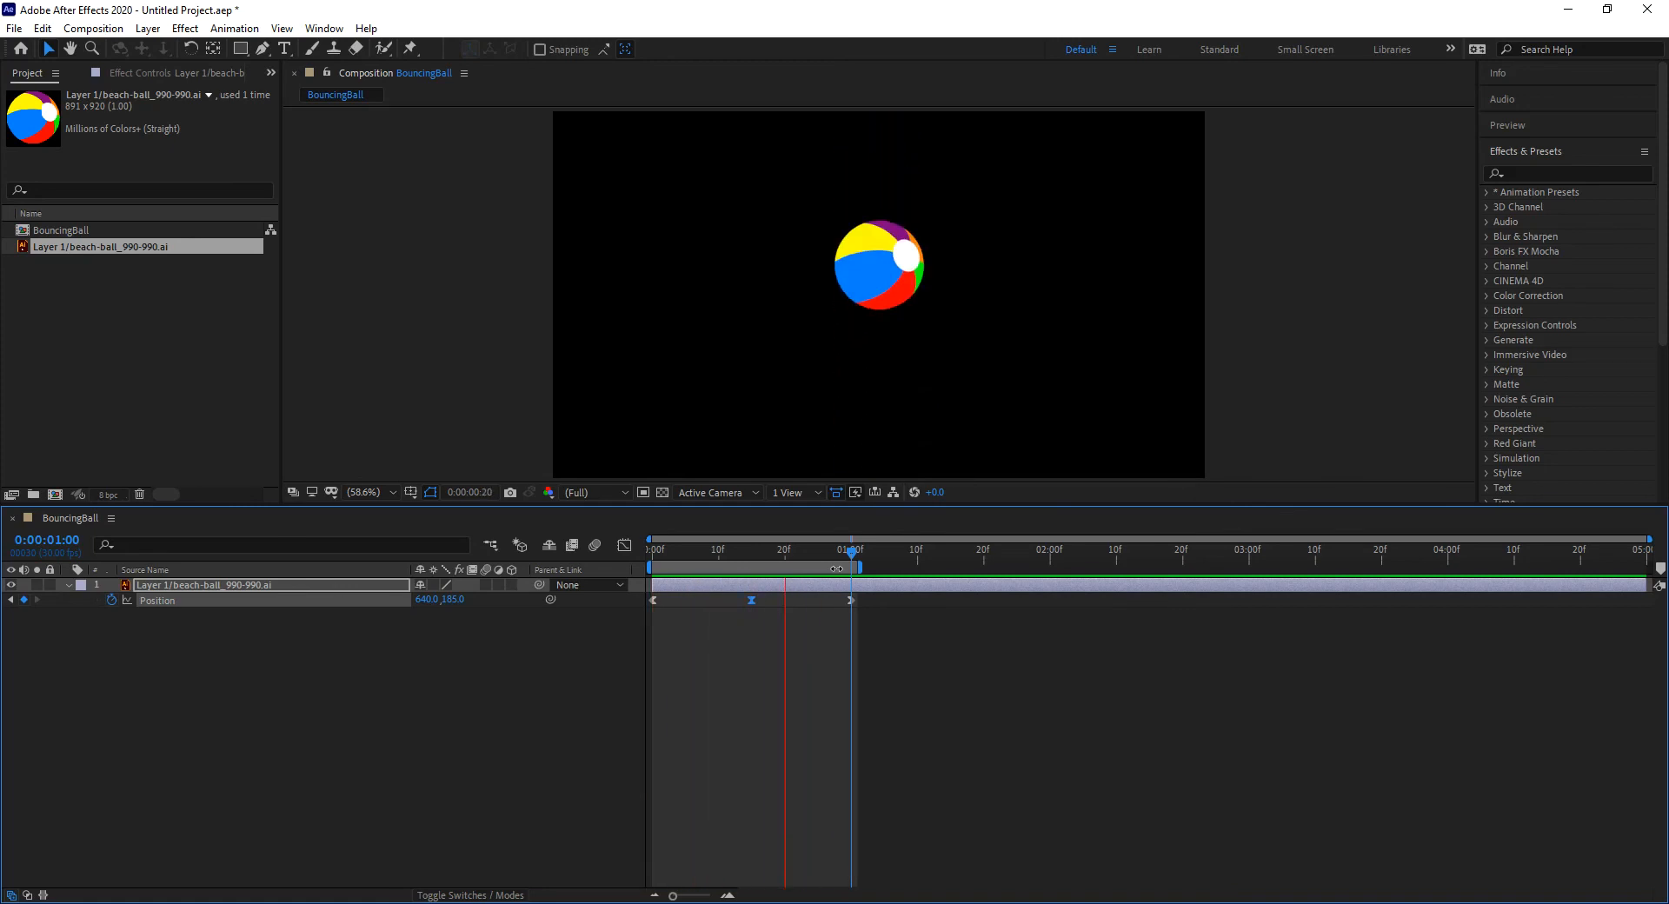
key("space")
Step: Enable motion blur for the beach ball layer
left_click(487, 585)
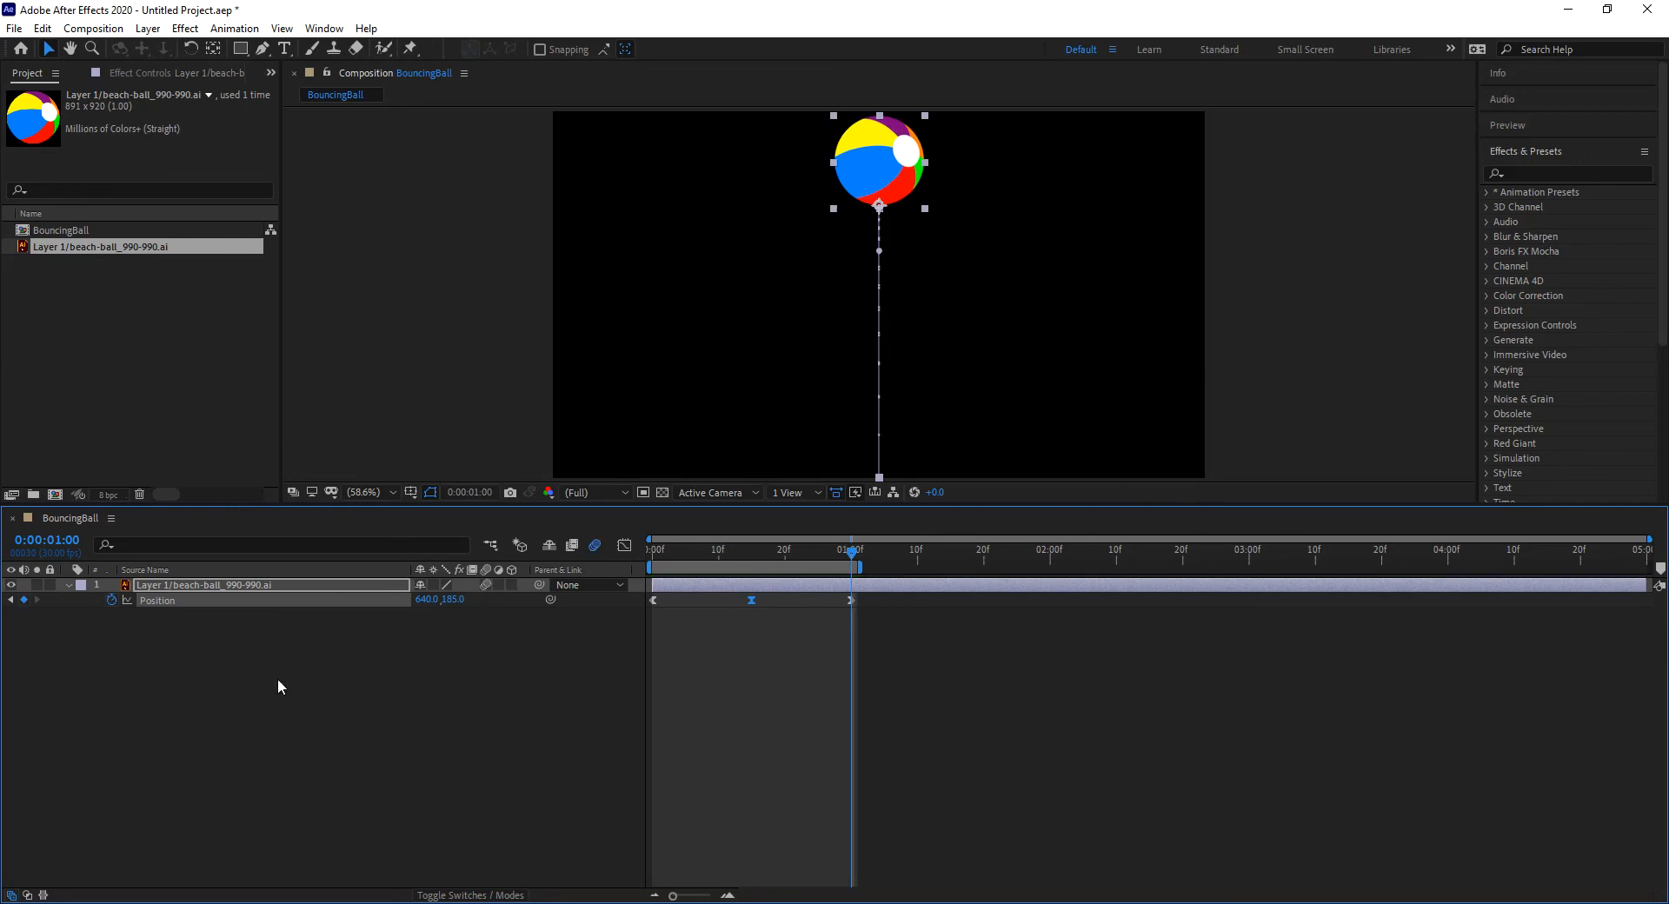
Step: Preview the motion-blurred bounce, checking the ball's blur at the impact frame 0:00:00:15
key("space")
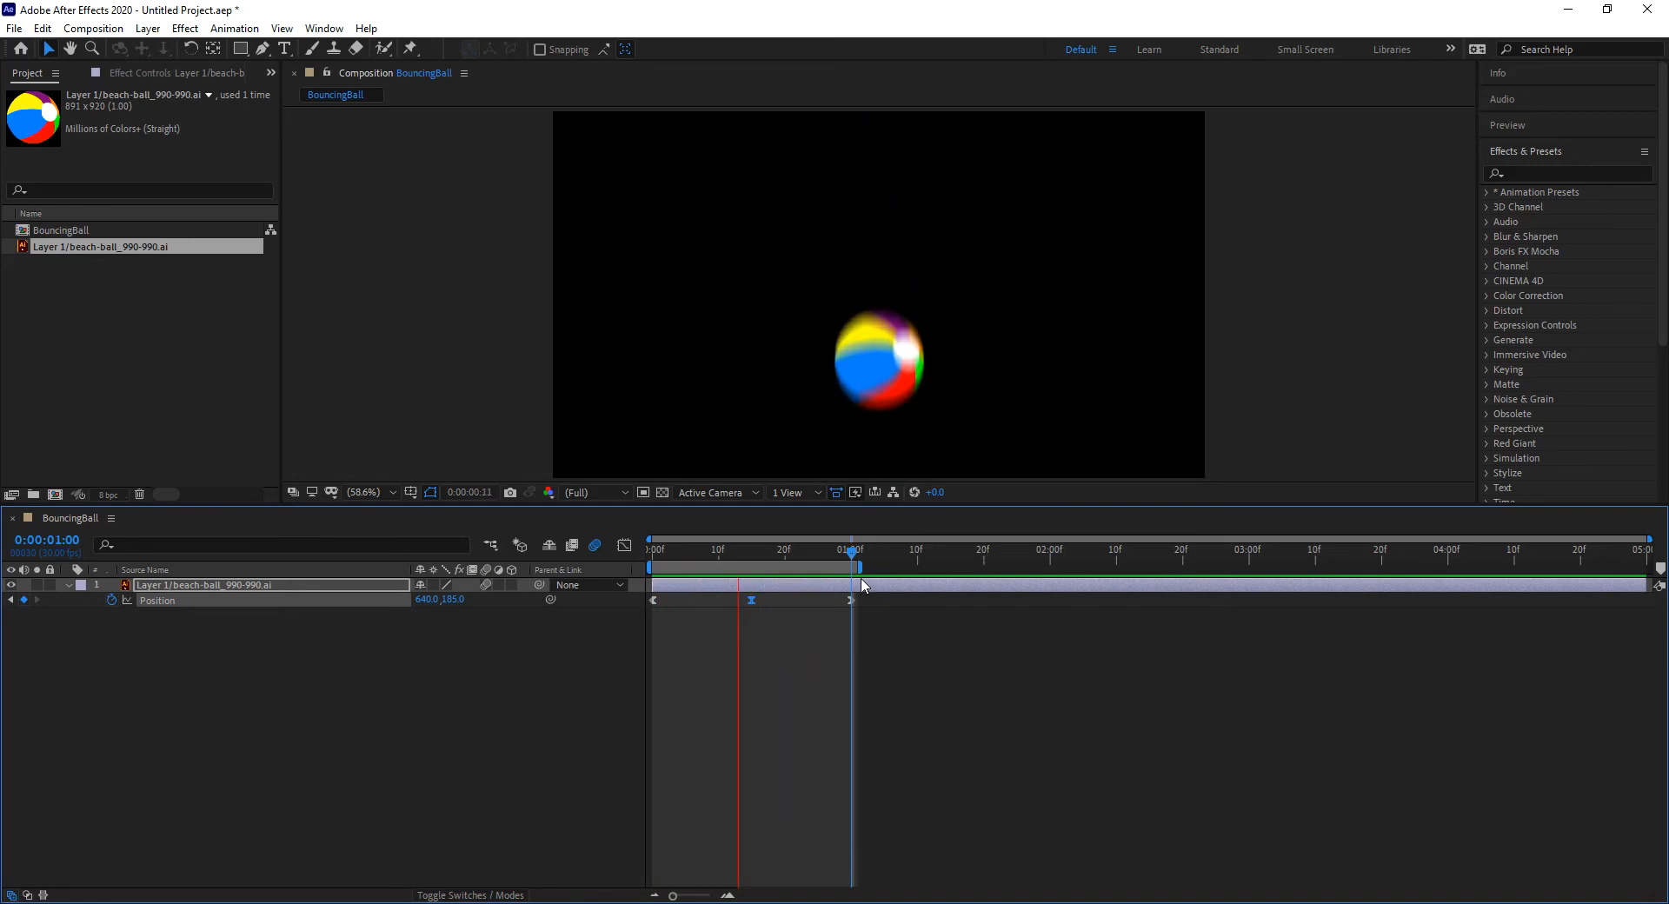
key("space")
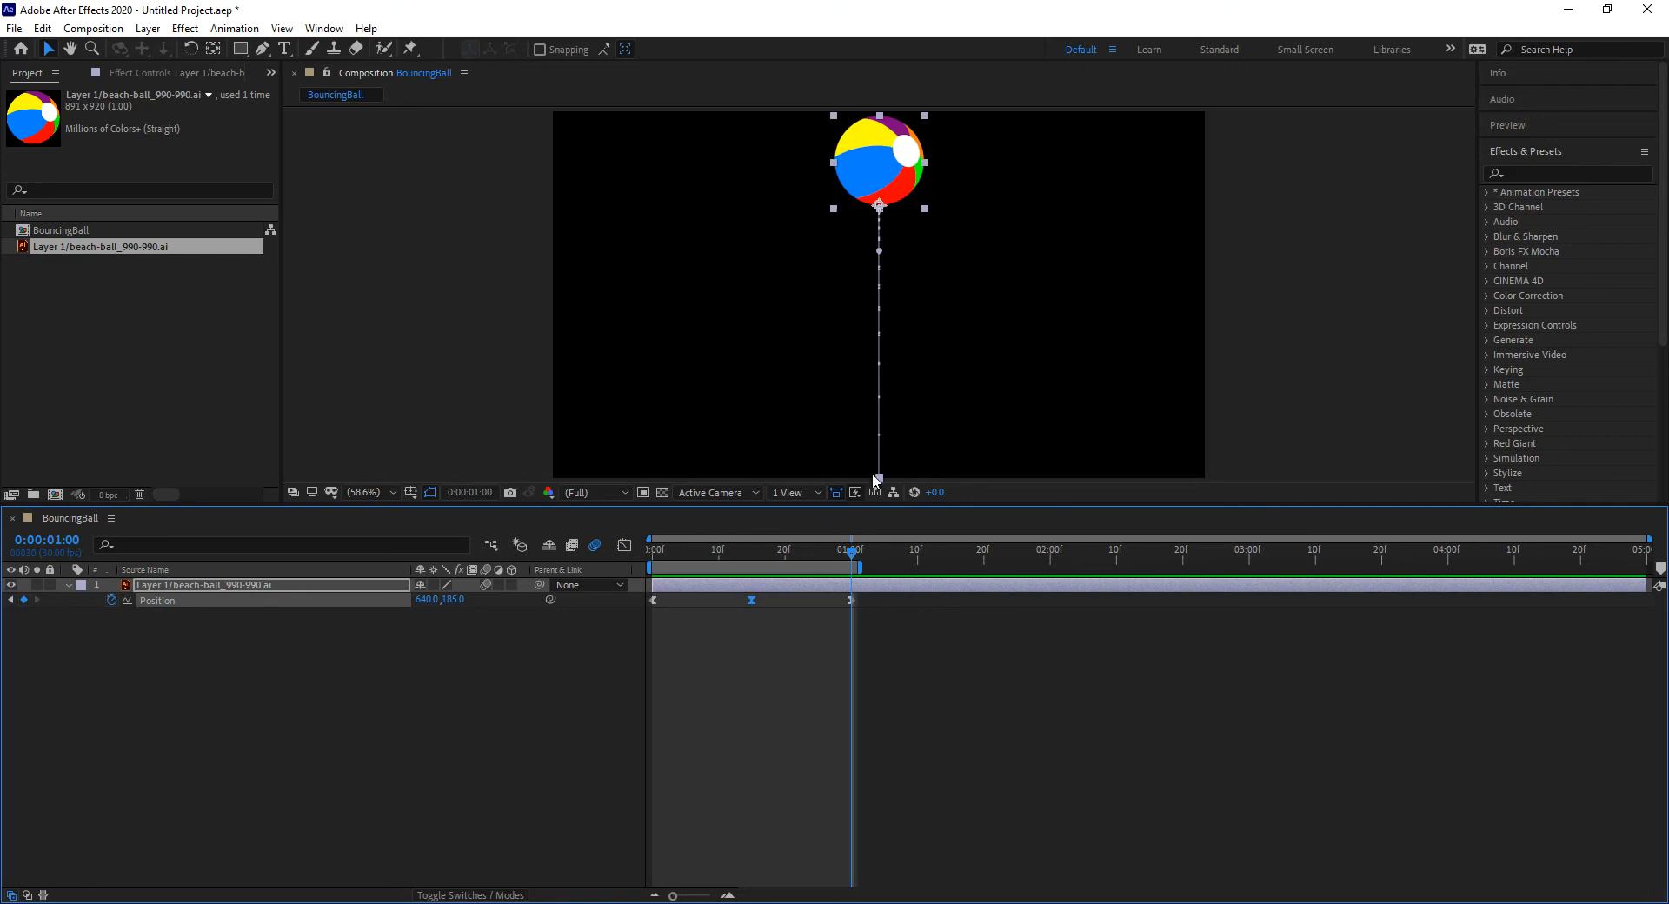
left_click_drag(850, 559, 747, 563)
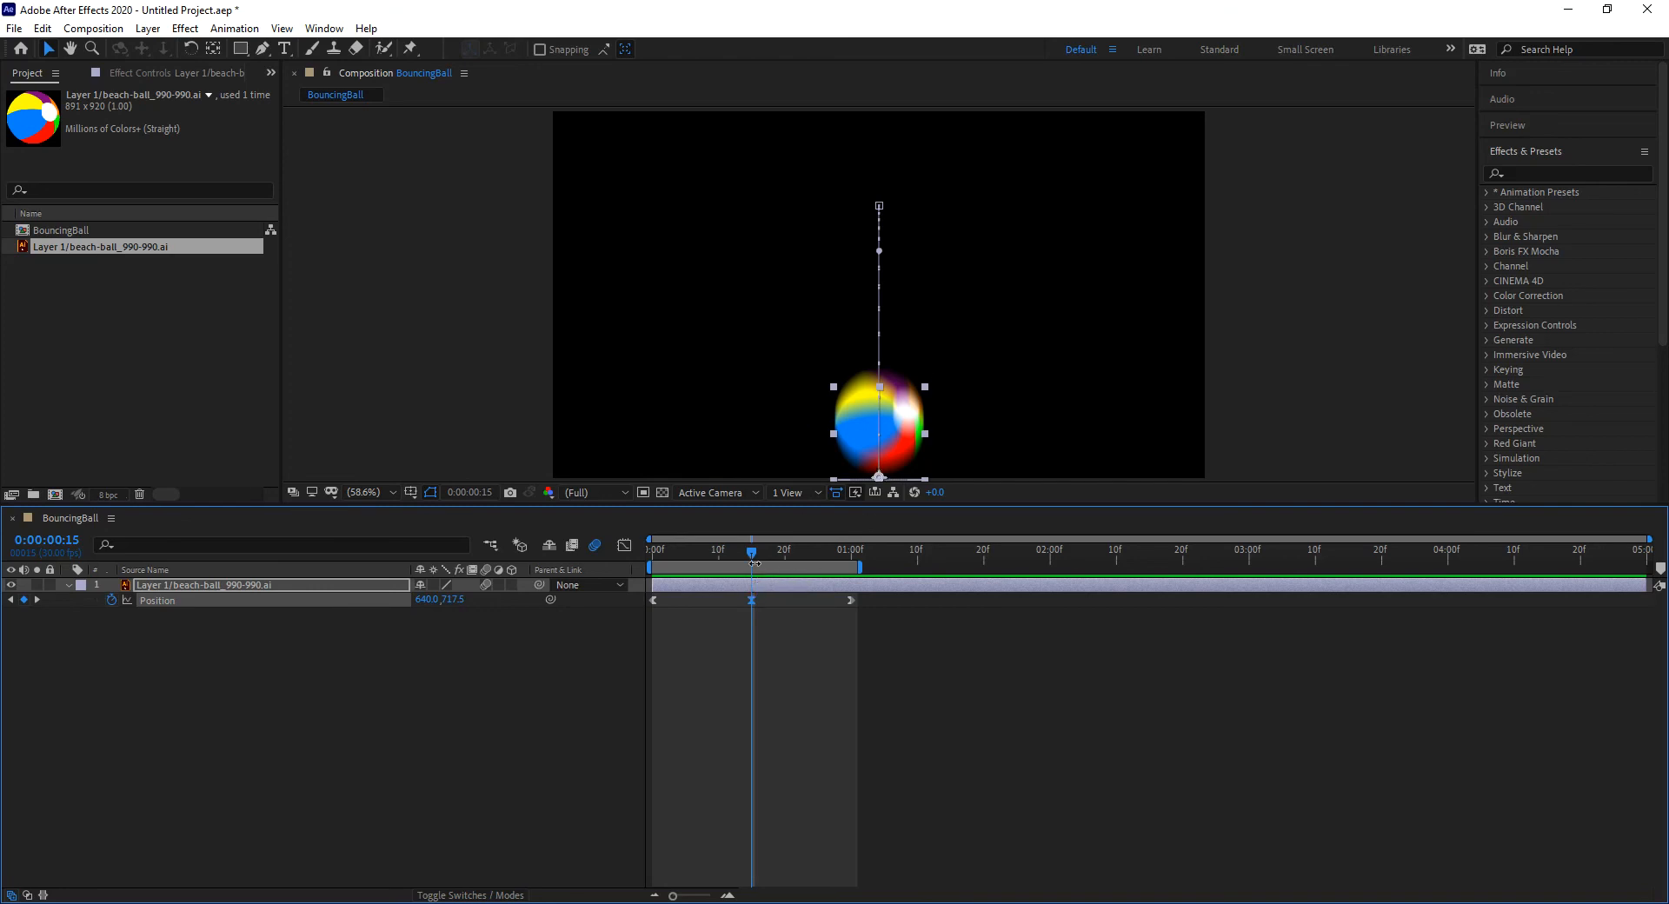
key("space")
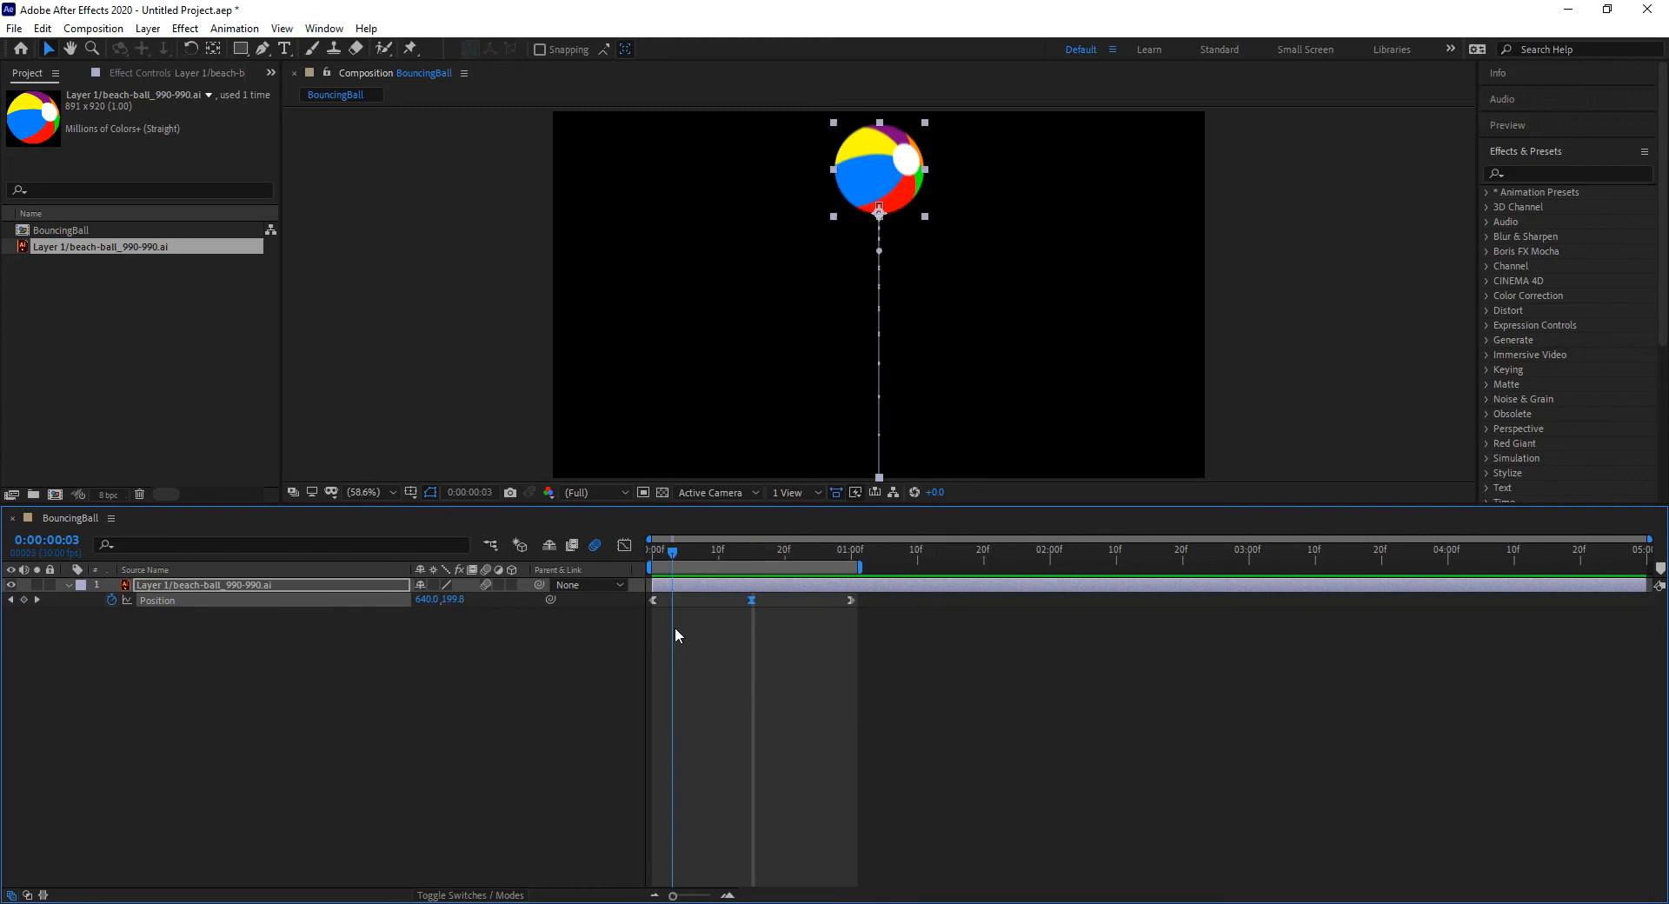
key("space")
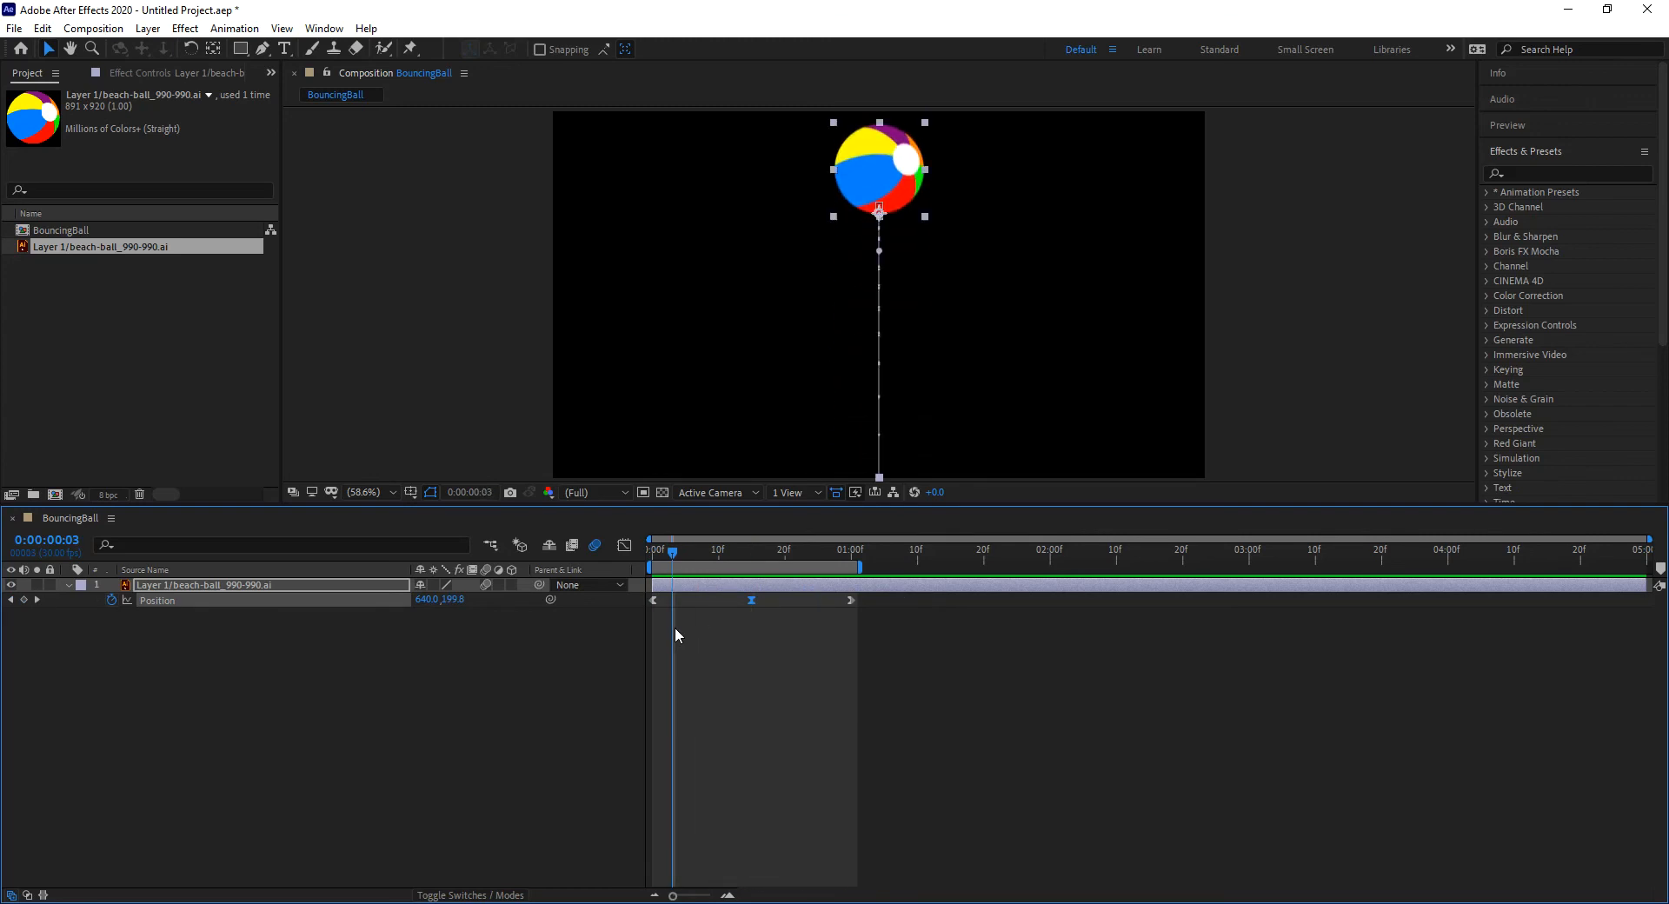
left_click(752, 554)
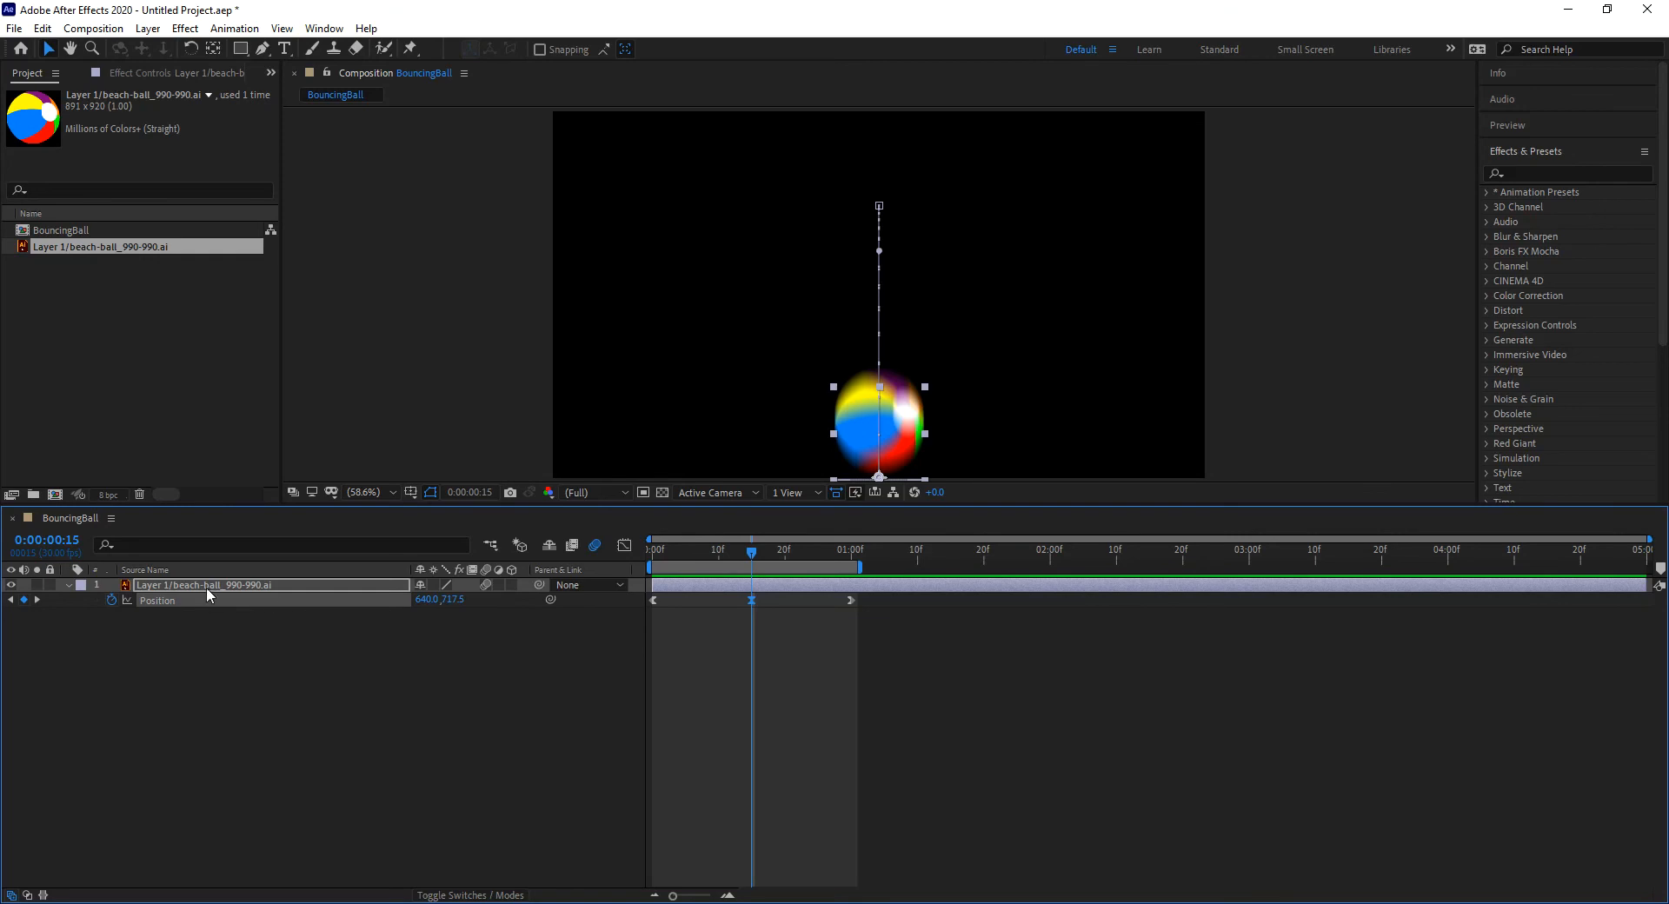
Step: Disable motion blur for the beach ball layer and show its Scale property alongside Position
left_click(485, 584)
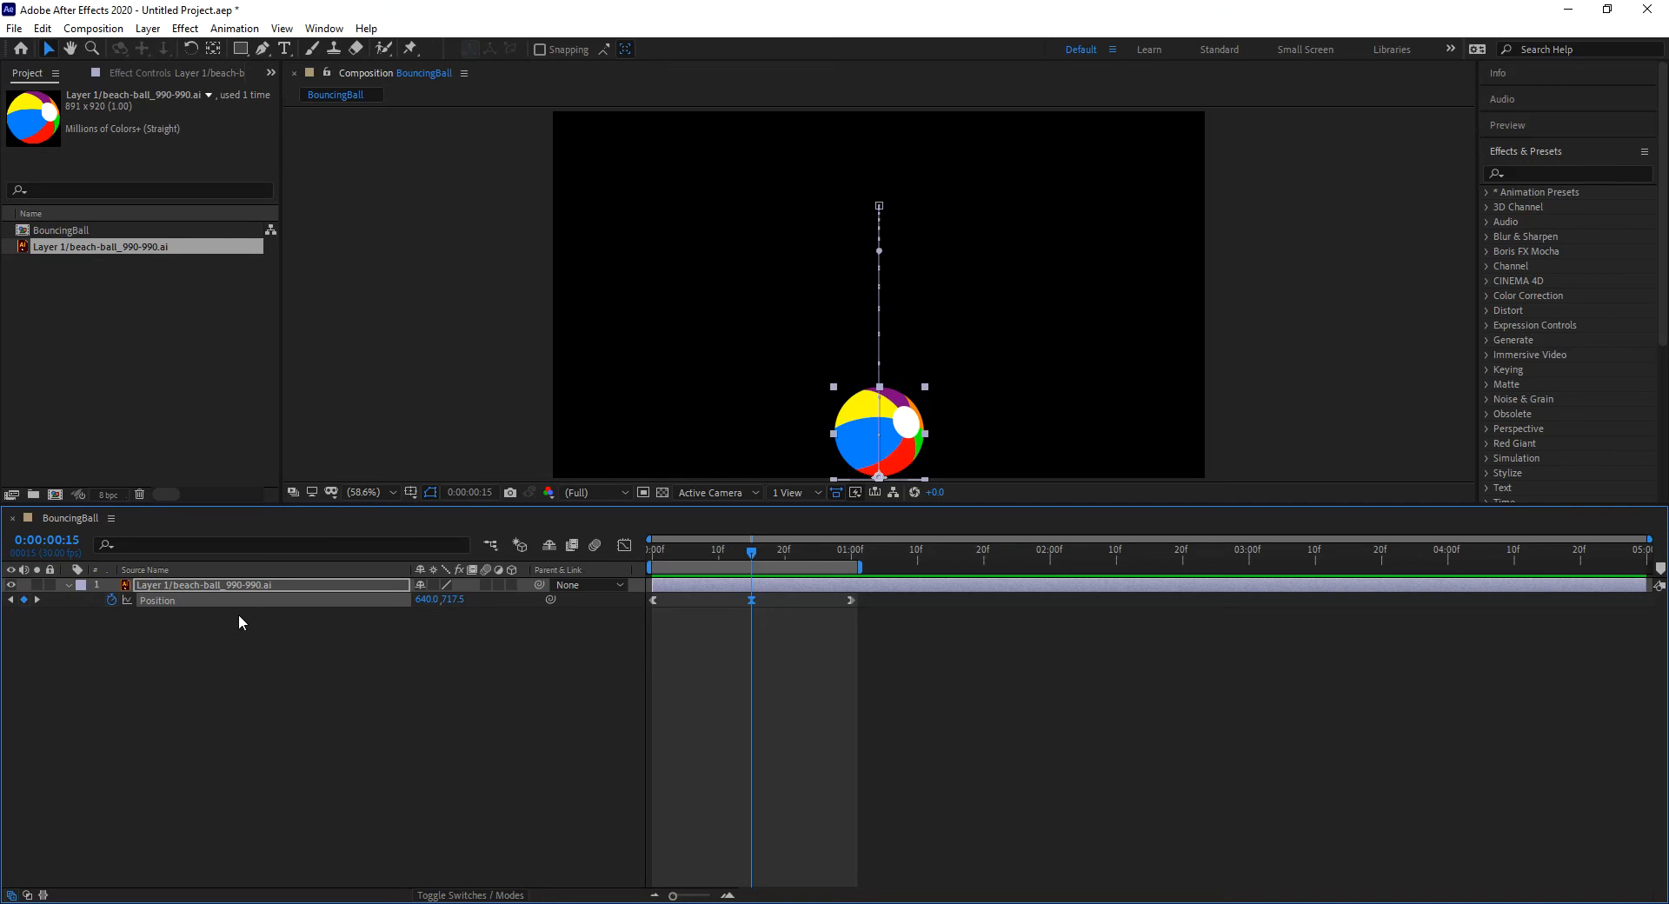
key("shift+s")
left_click(269, 586)
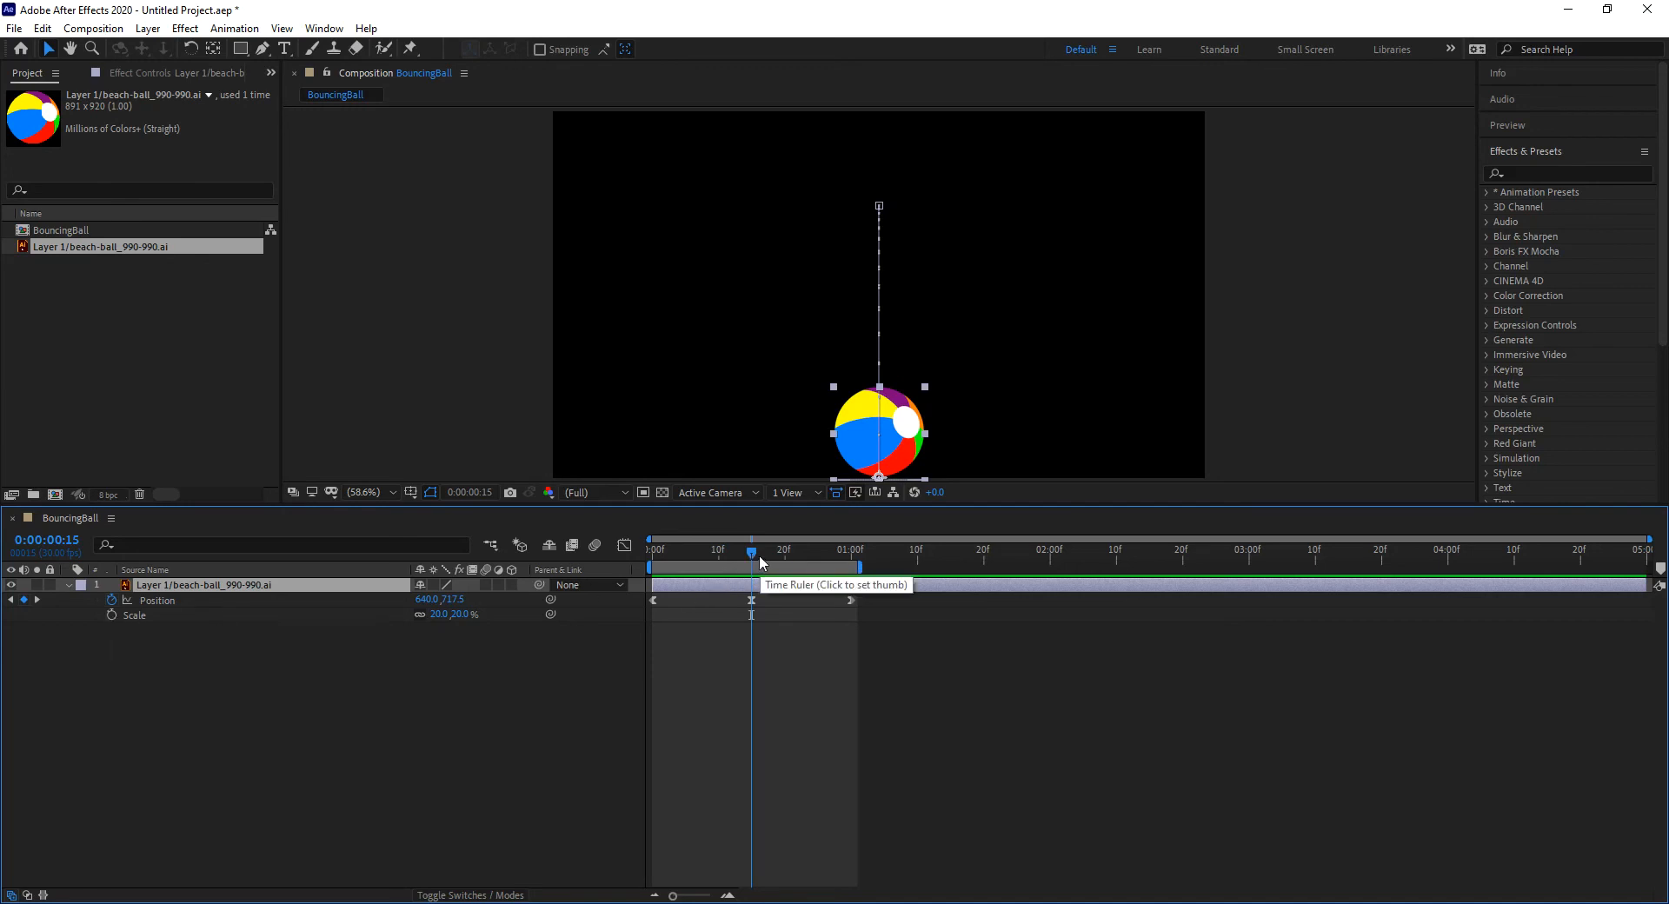
Step: Set the ball's first Scale keyframe at 0:00:00:14, one frame before the impact
left_click_drag(749, 551, 744, 551)
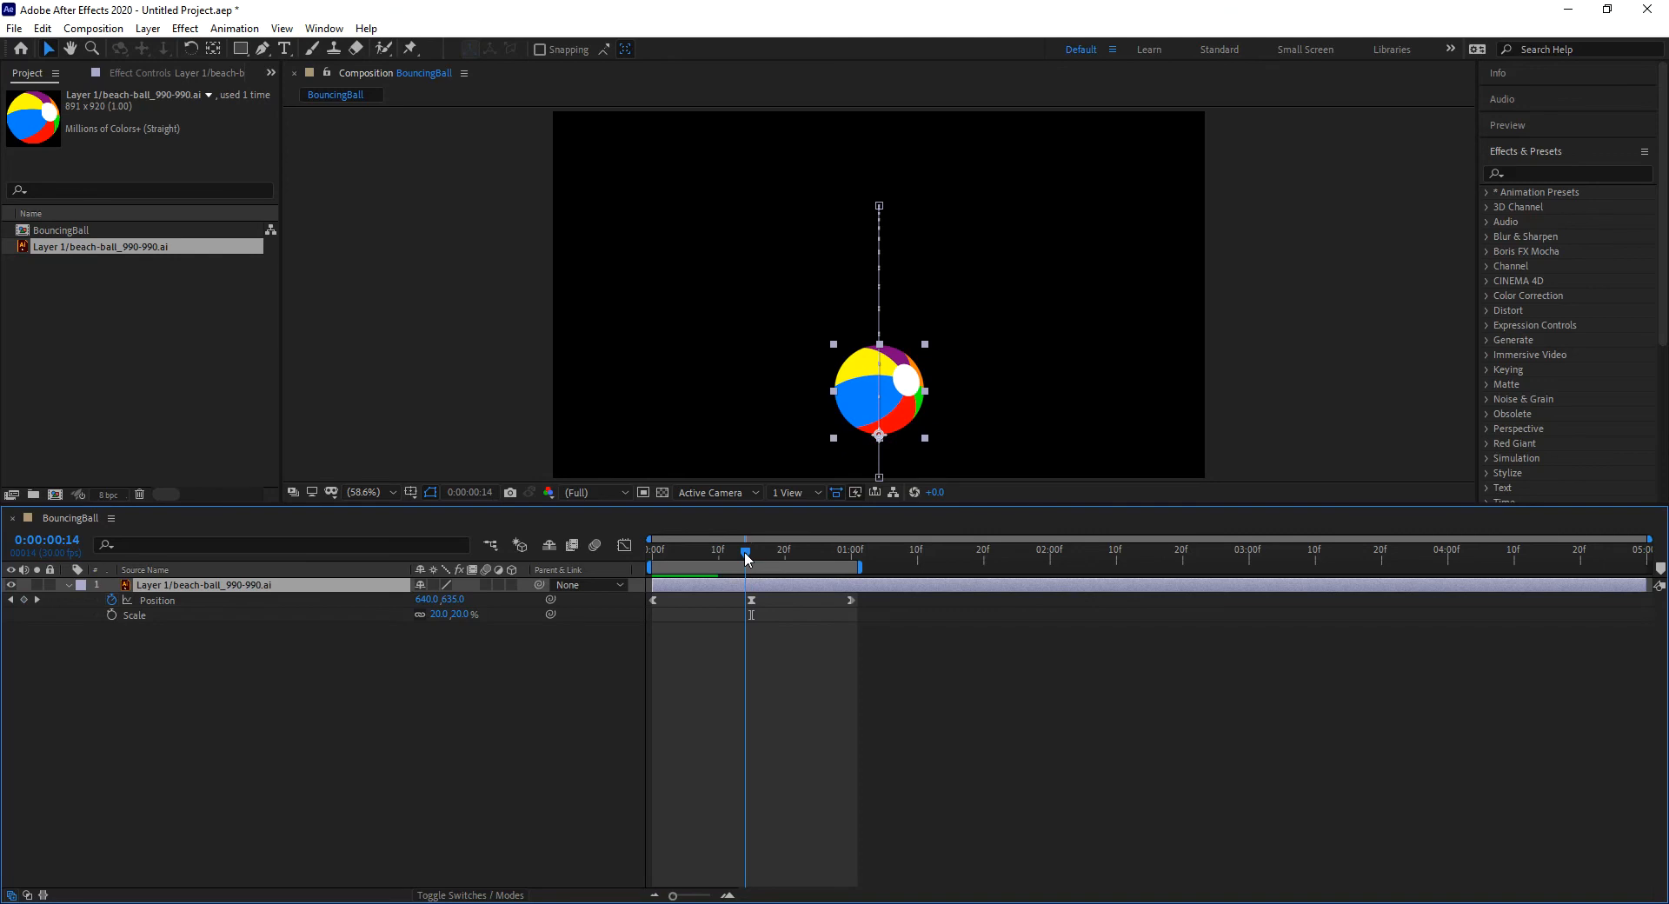
left_click_drag(744, 551, 744, 553)
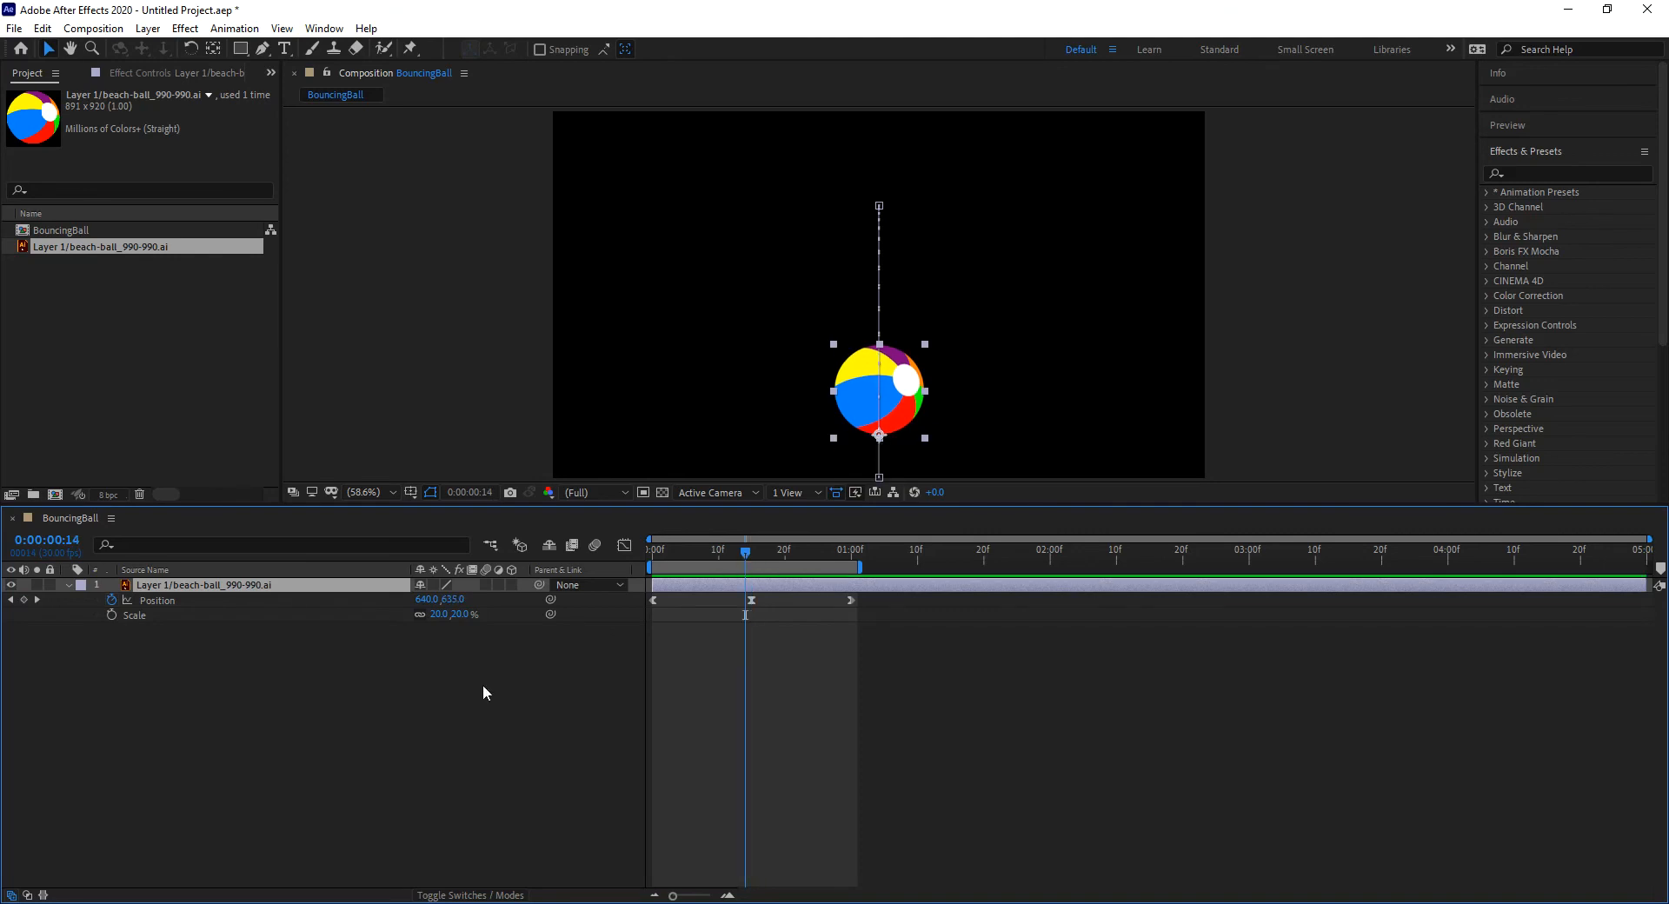
left_click(111, 615)
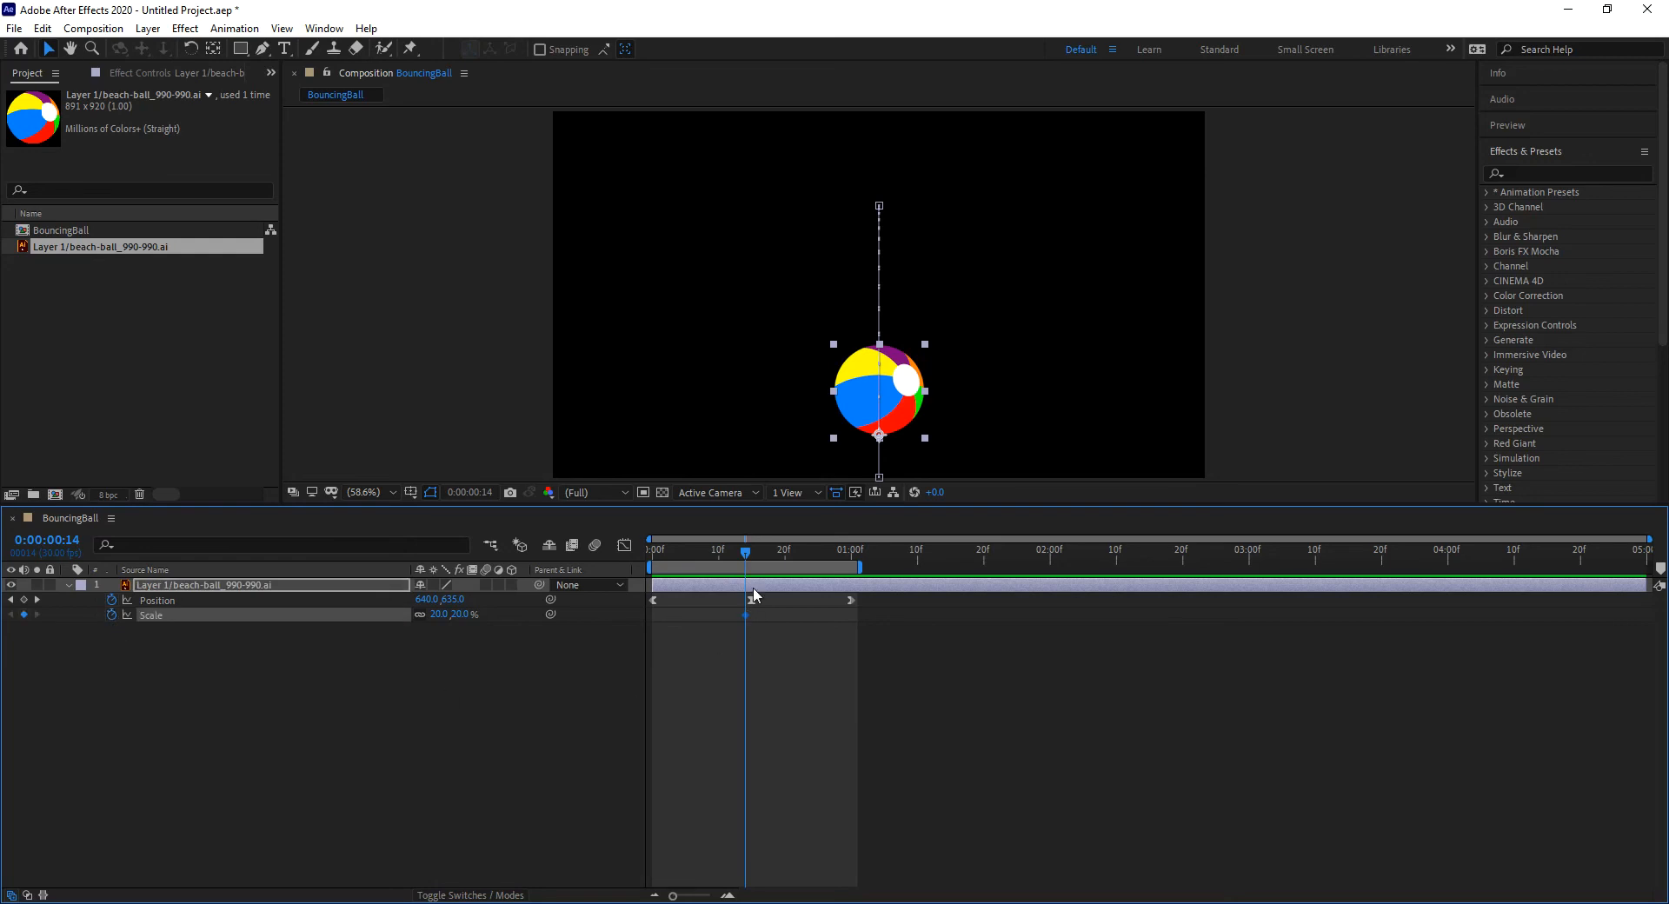
Step: Squash the ball at 0:00:00:15 with unlinked Scale of 20.0, 13.0%, and paste the 20.0% Scale keyframe at 0:00:00:16
left_click_drag(743, 550, 751, 555)
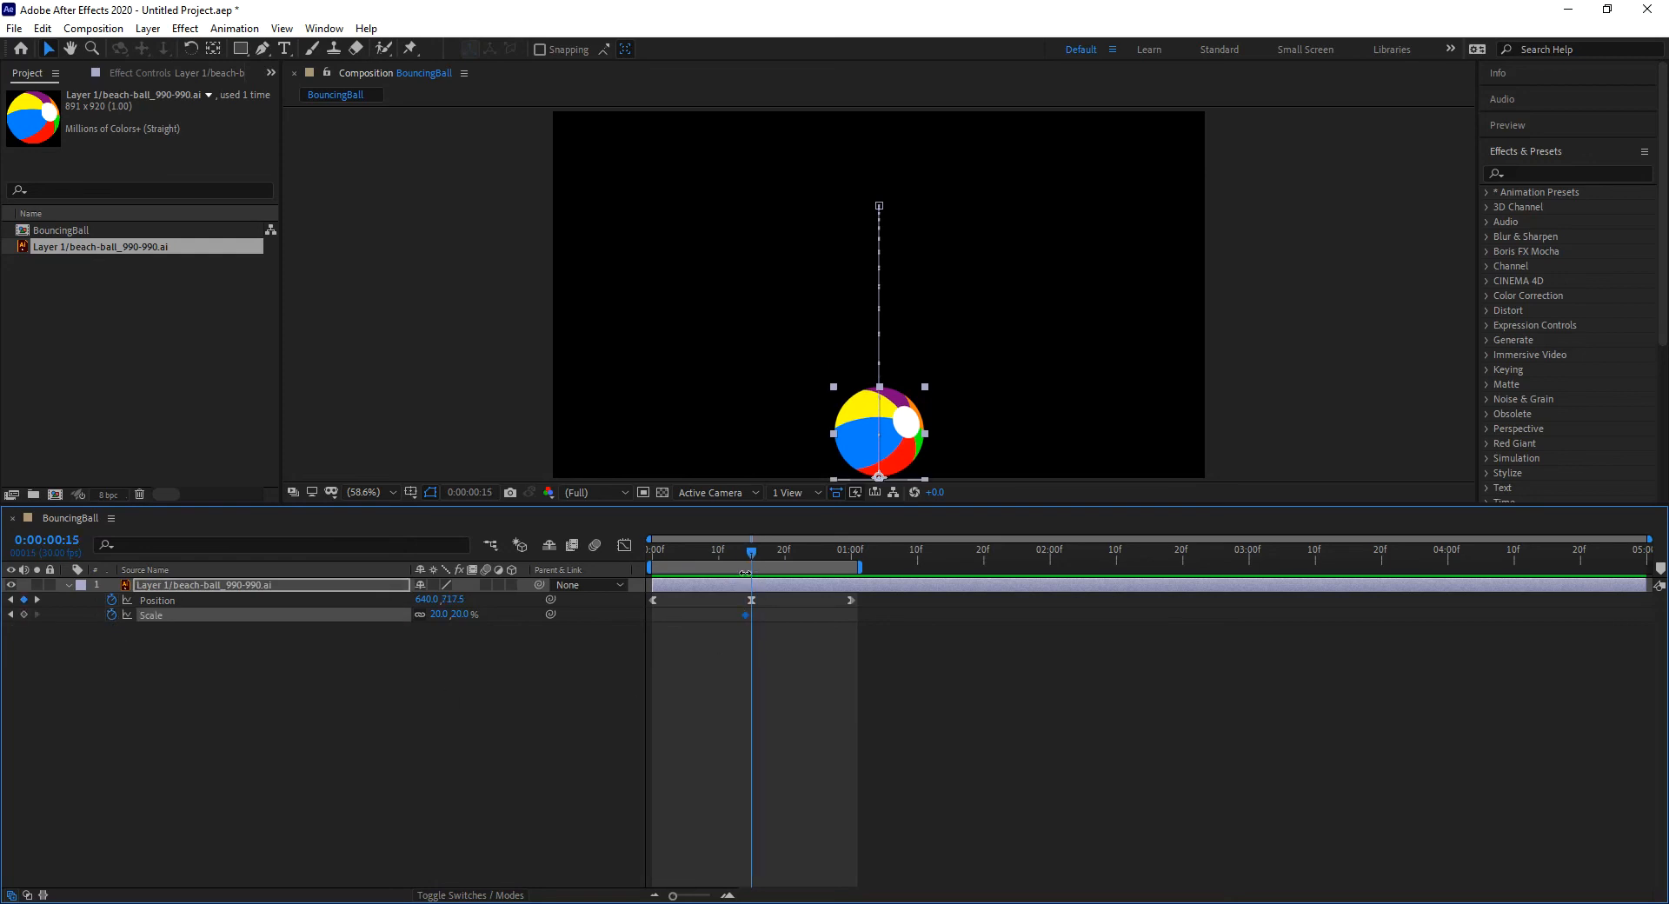
left_click(420, 614)
left_click_drag(458, 614, 447, 614)
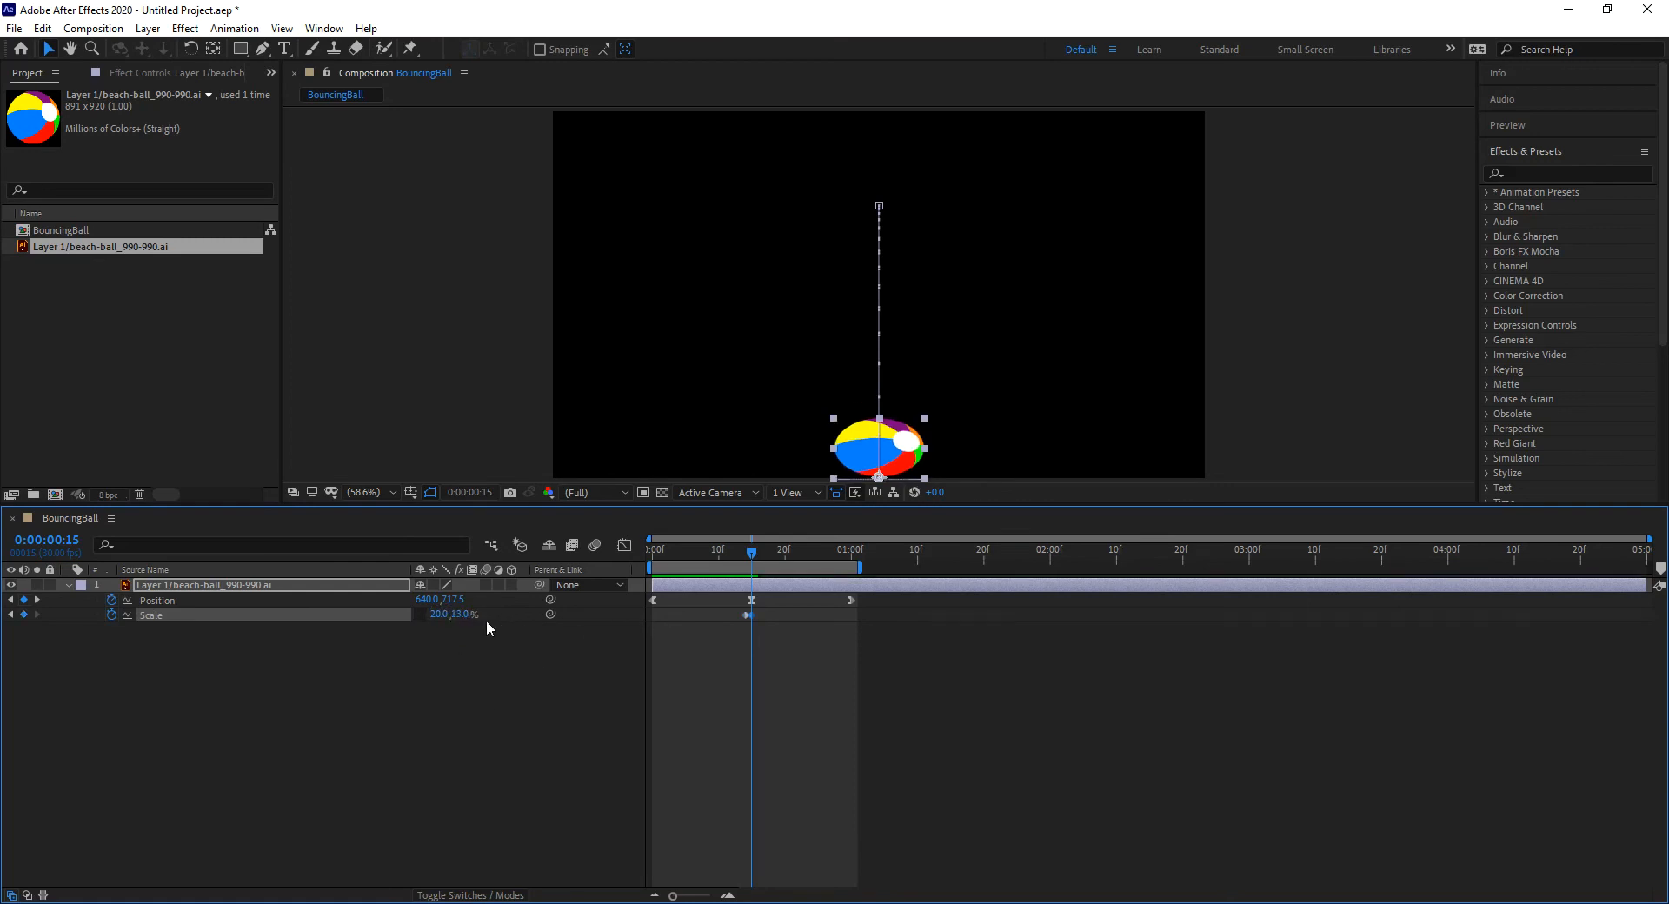
left_click_drag(751, 553, 757, 554)
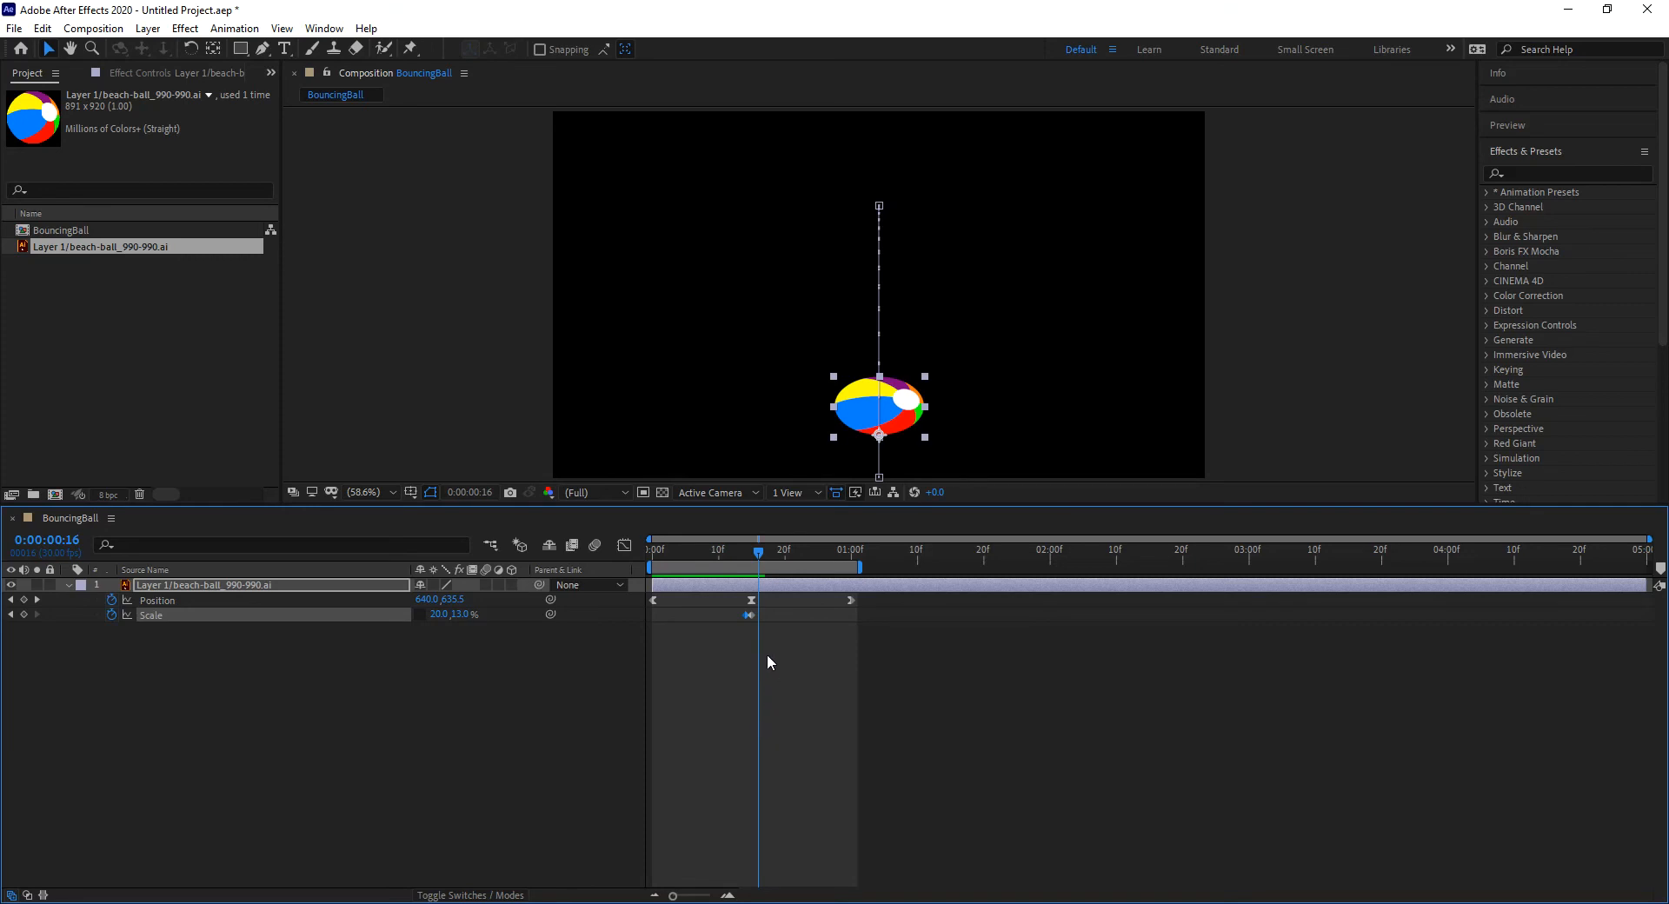
key("ctrl+v")
Step: Preview the squashing bounce from the start and re-enable motion blur for the beach ball layer
left_click_drag(760, 553, 614, 591)
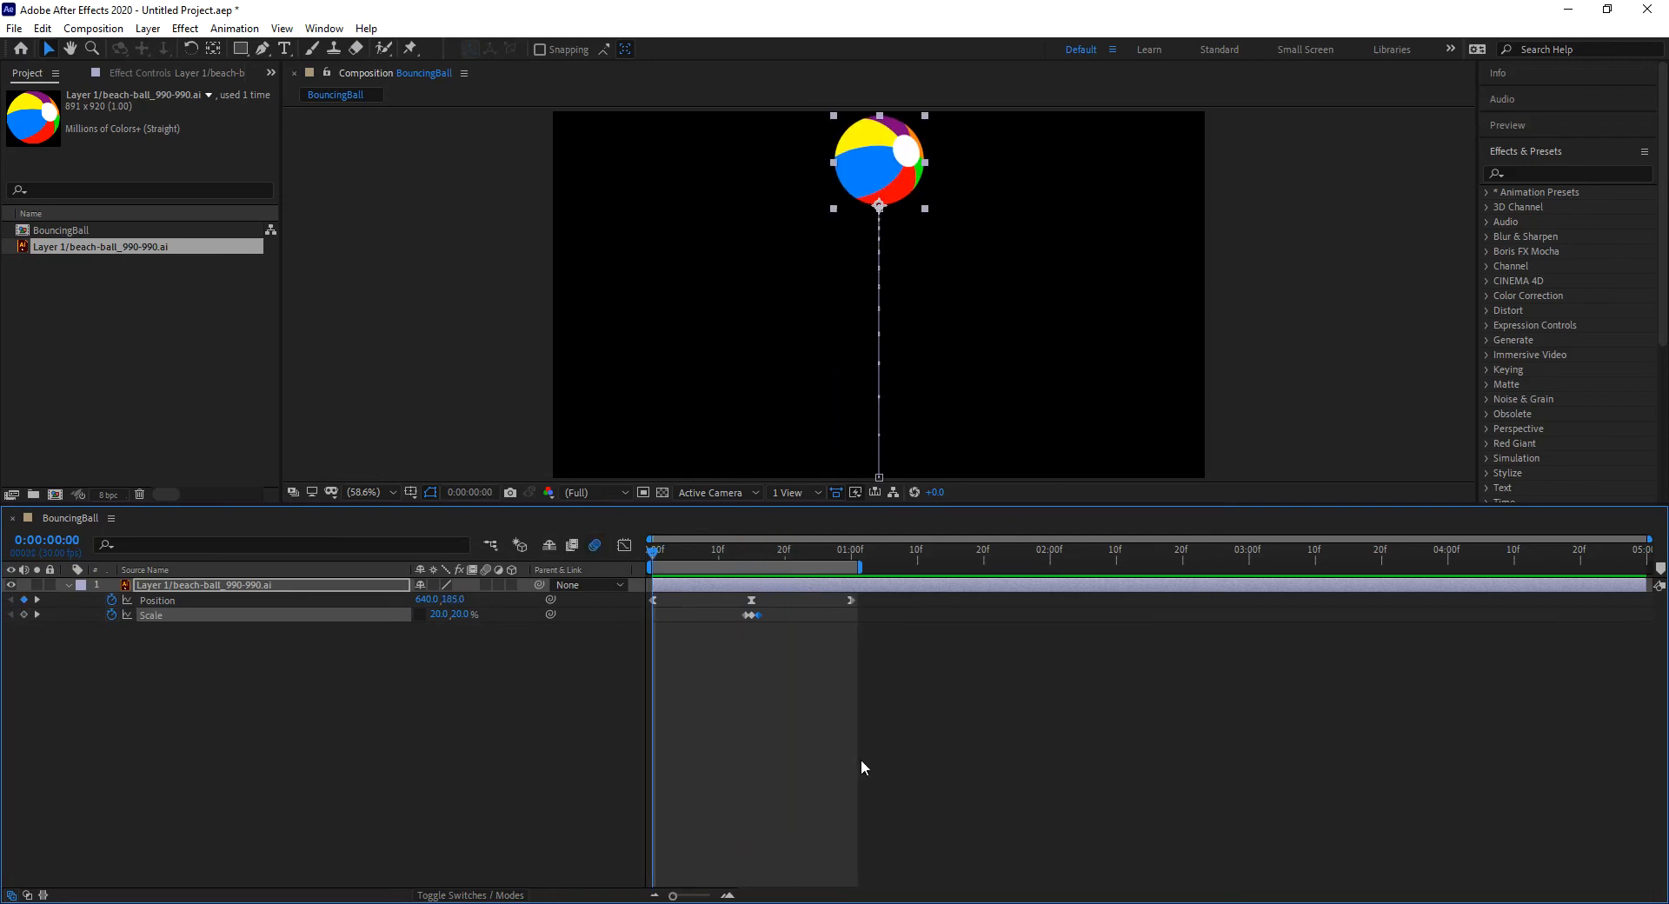
key("space")
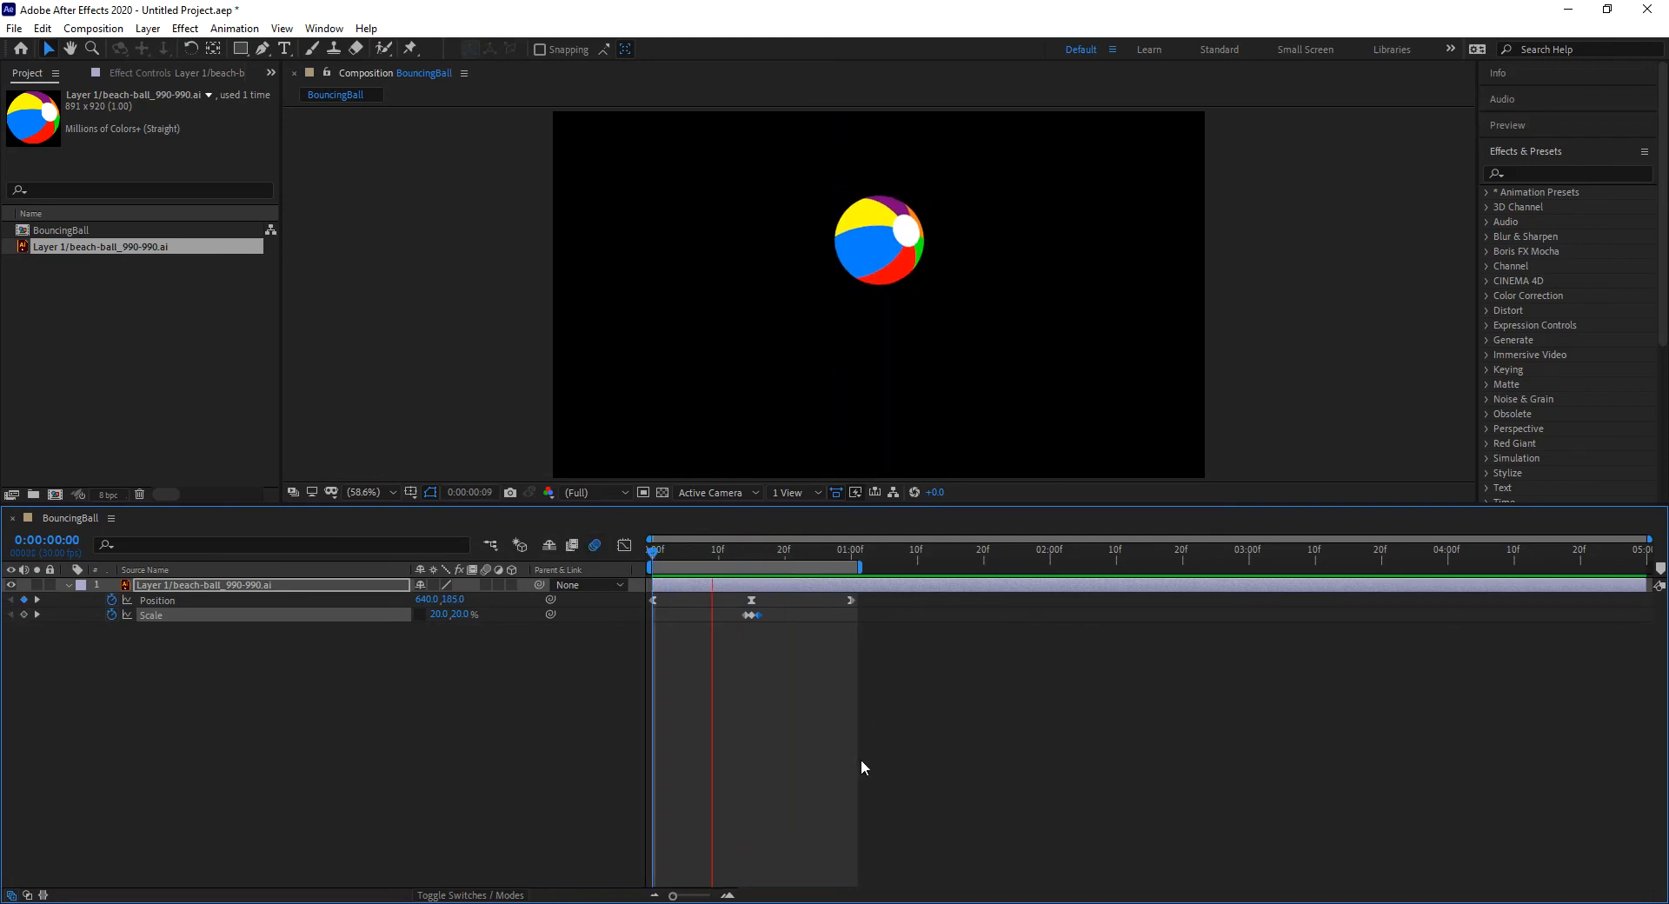
left_click(485, 587)
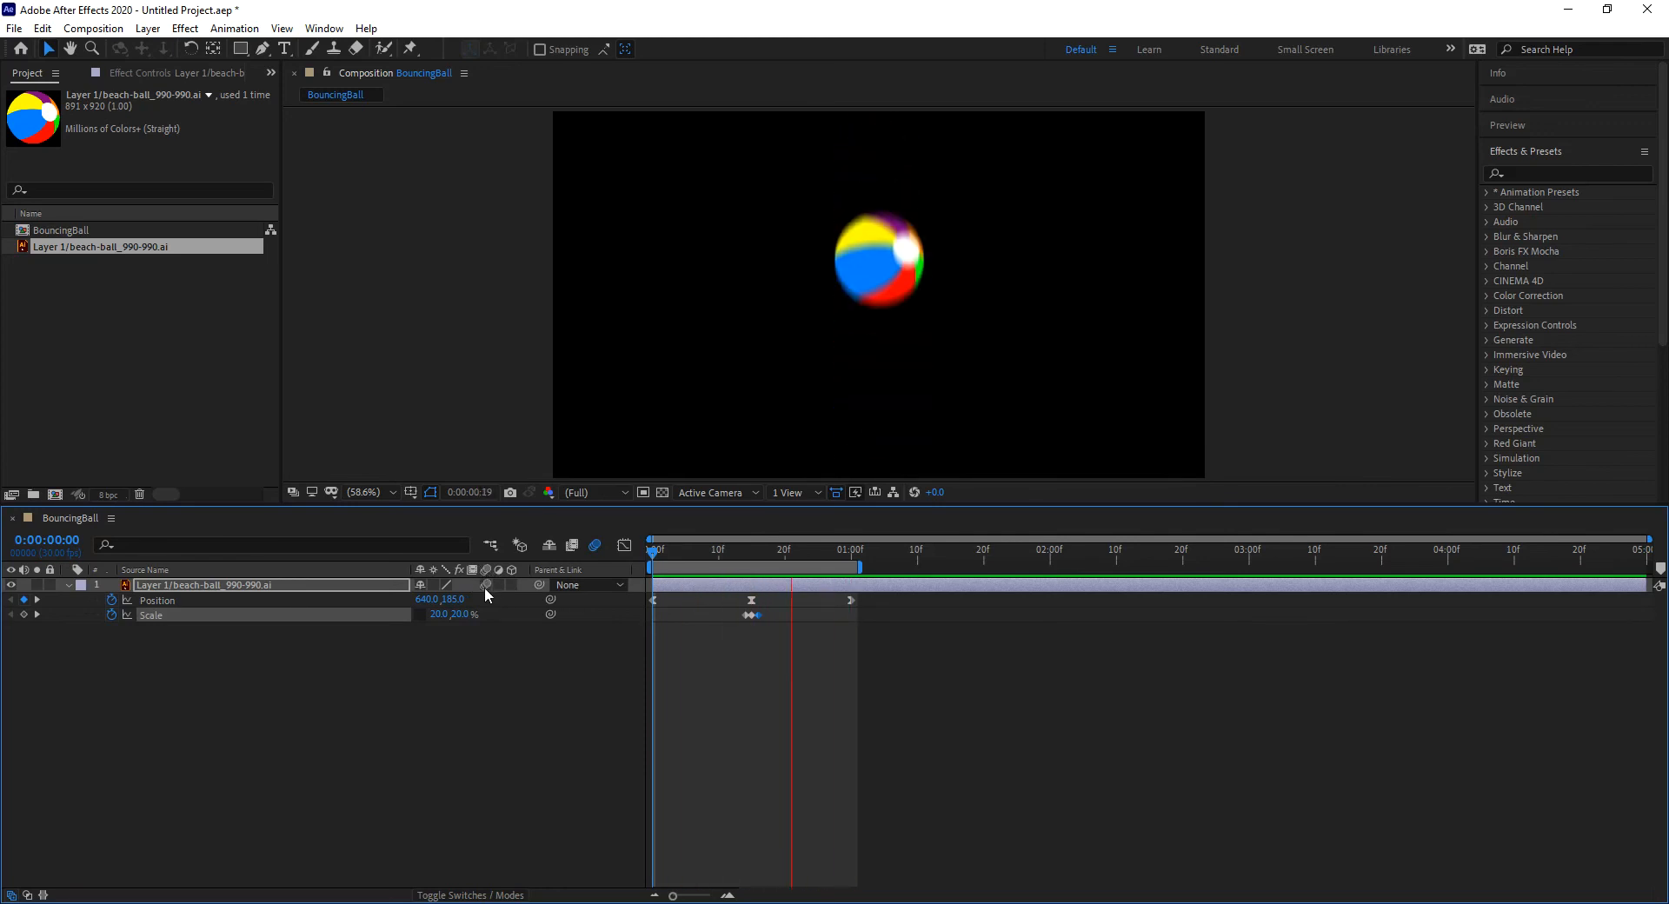
left_click(455, 779)
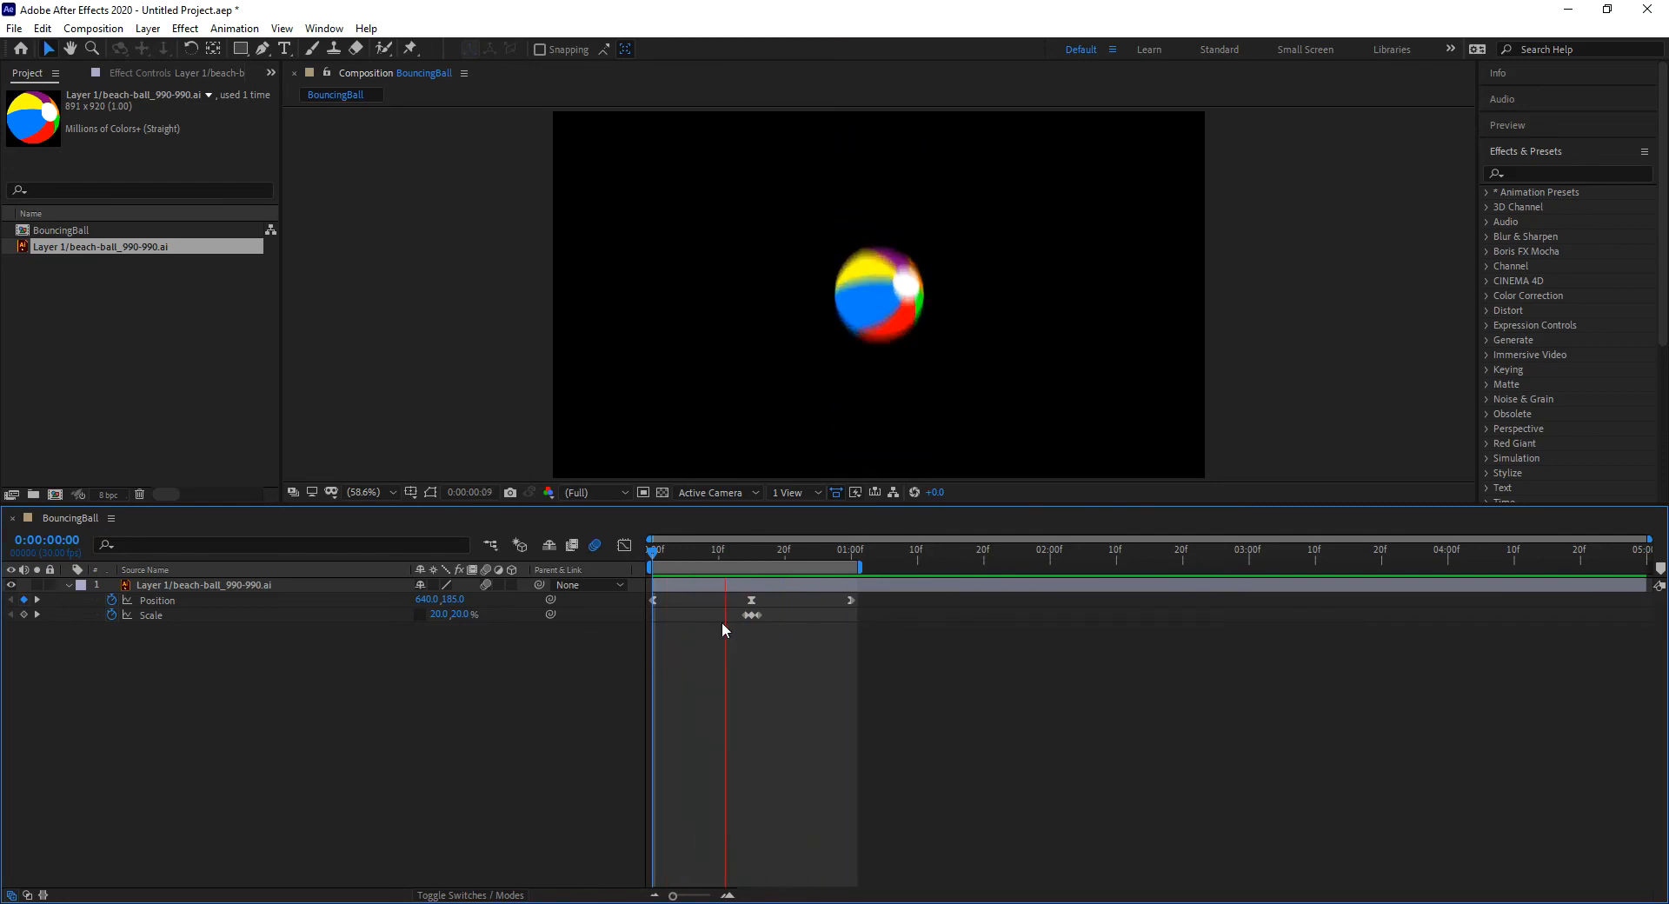
key("space")
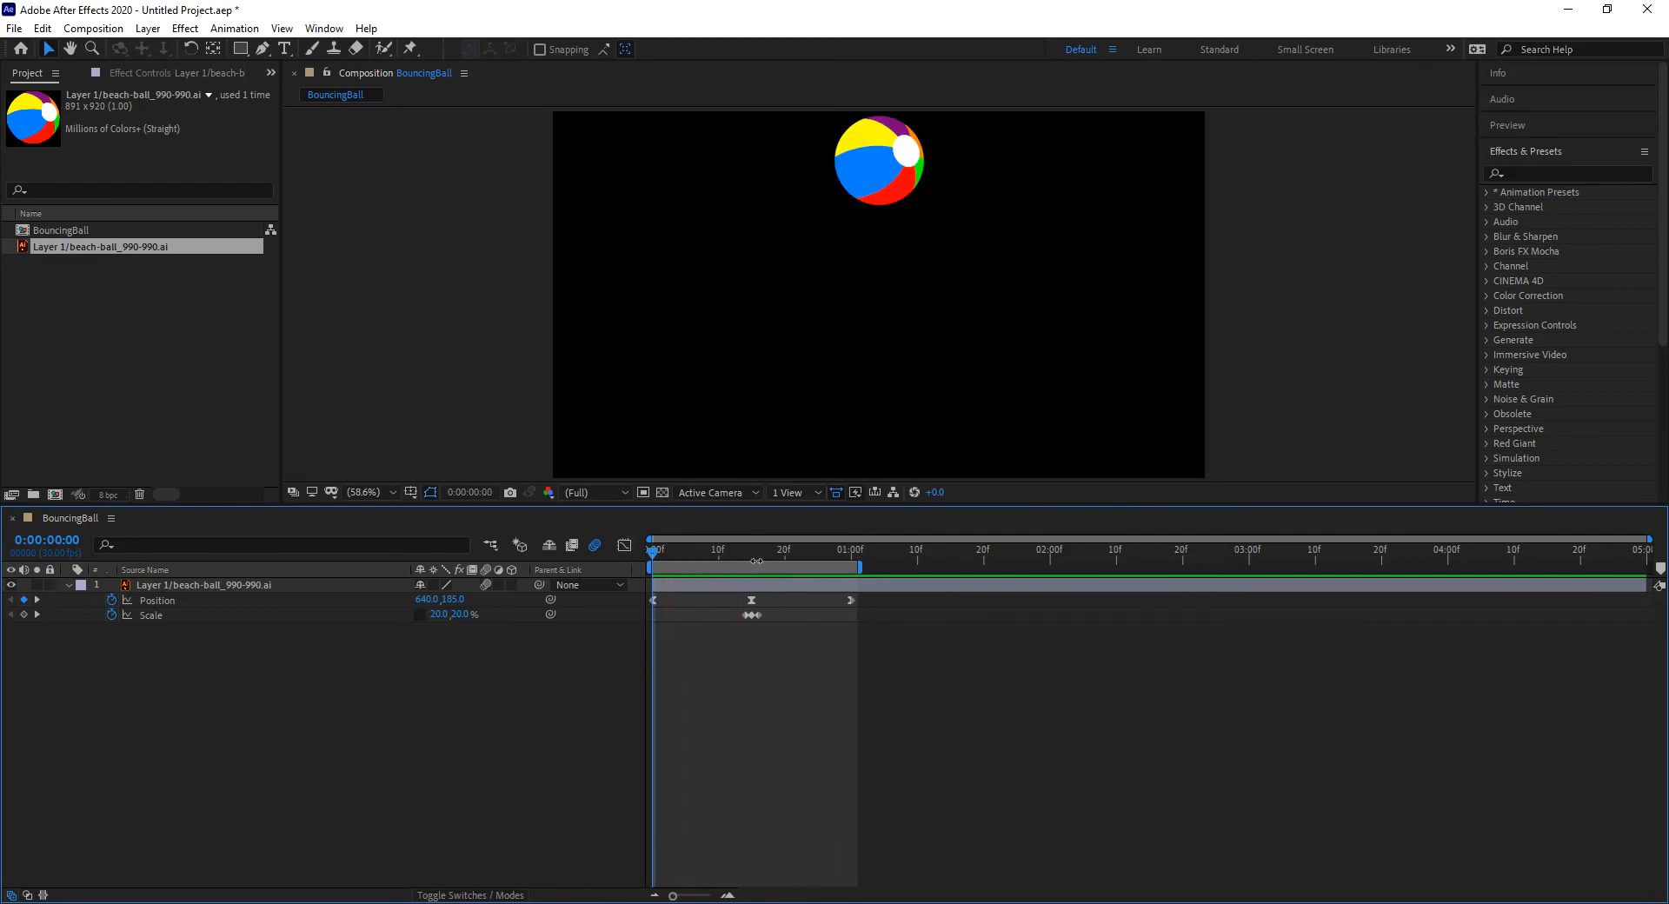
Step: Move to 0:00:00:04 and display the ball's Position and Scale curves in the Graph Editor
mouse_move(677, 549)
left_mouse_down()
mouse_move(744, 561)
mouse_move(682, 574)
left_mouse_up()
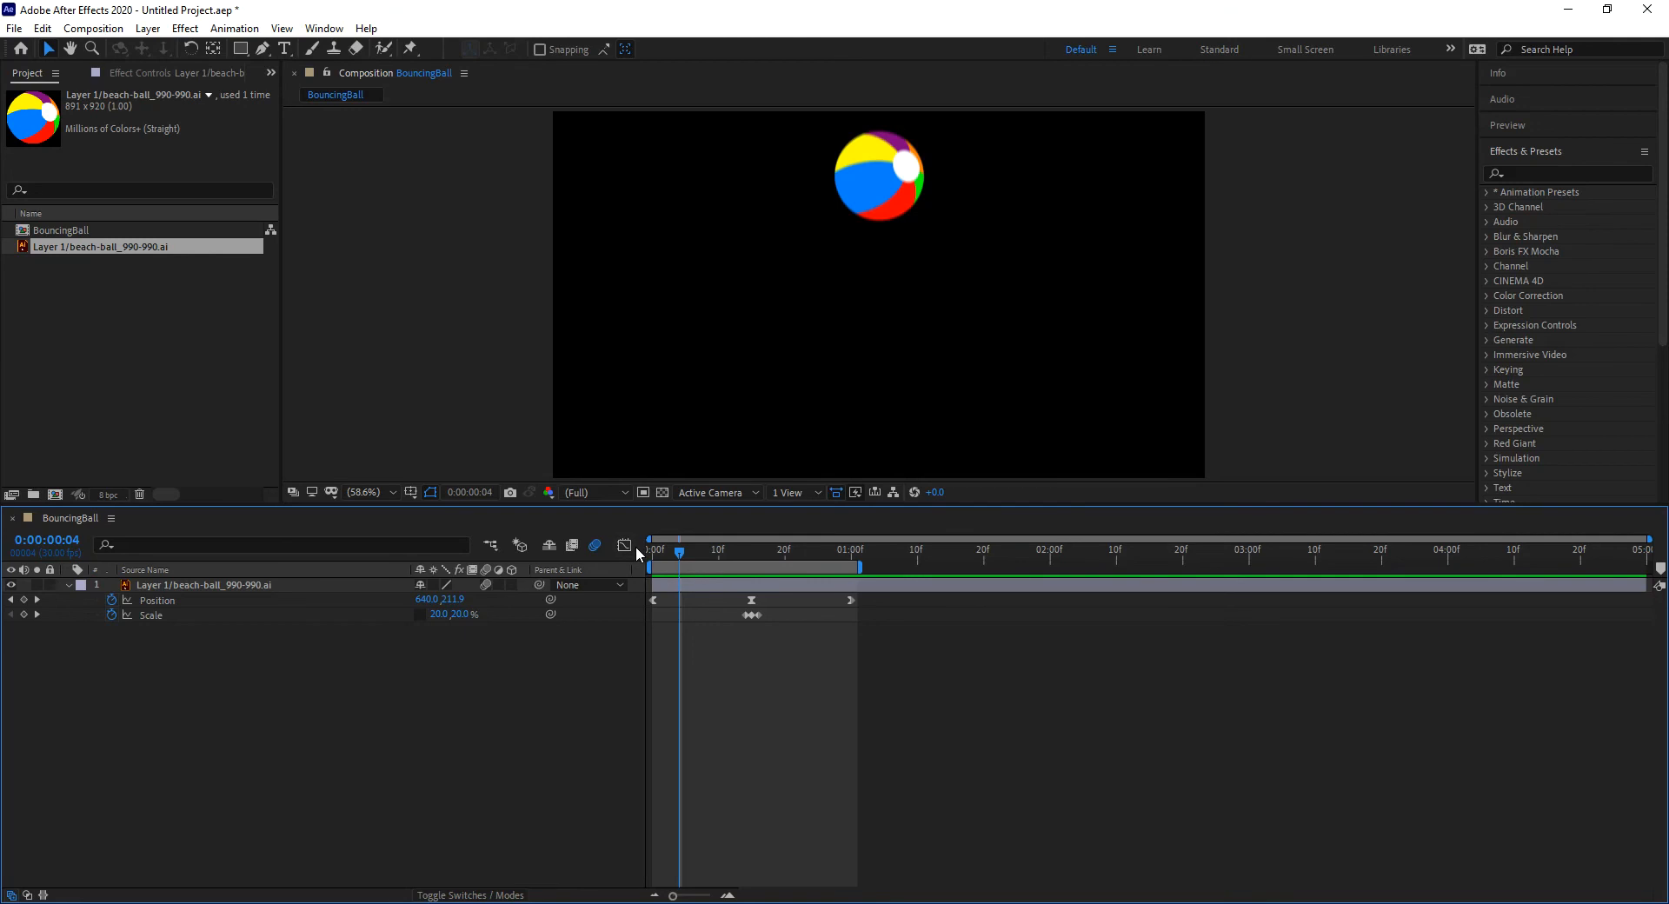
left_click(850, 600)
left_click_drag(742, 608, 633, 593)
left_click(624, 545)
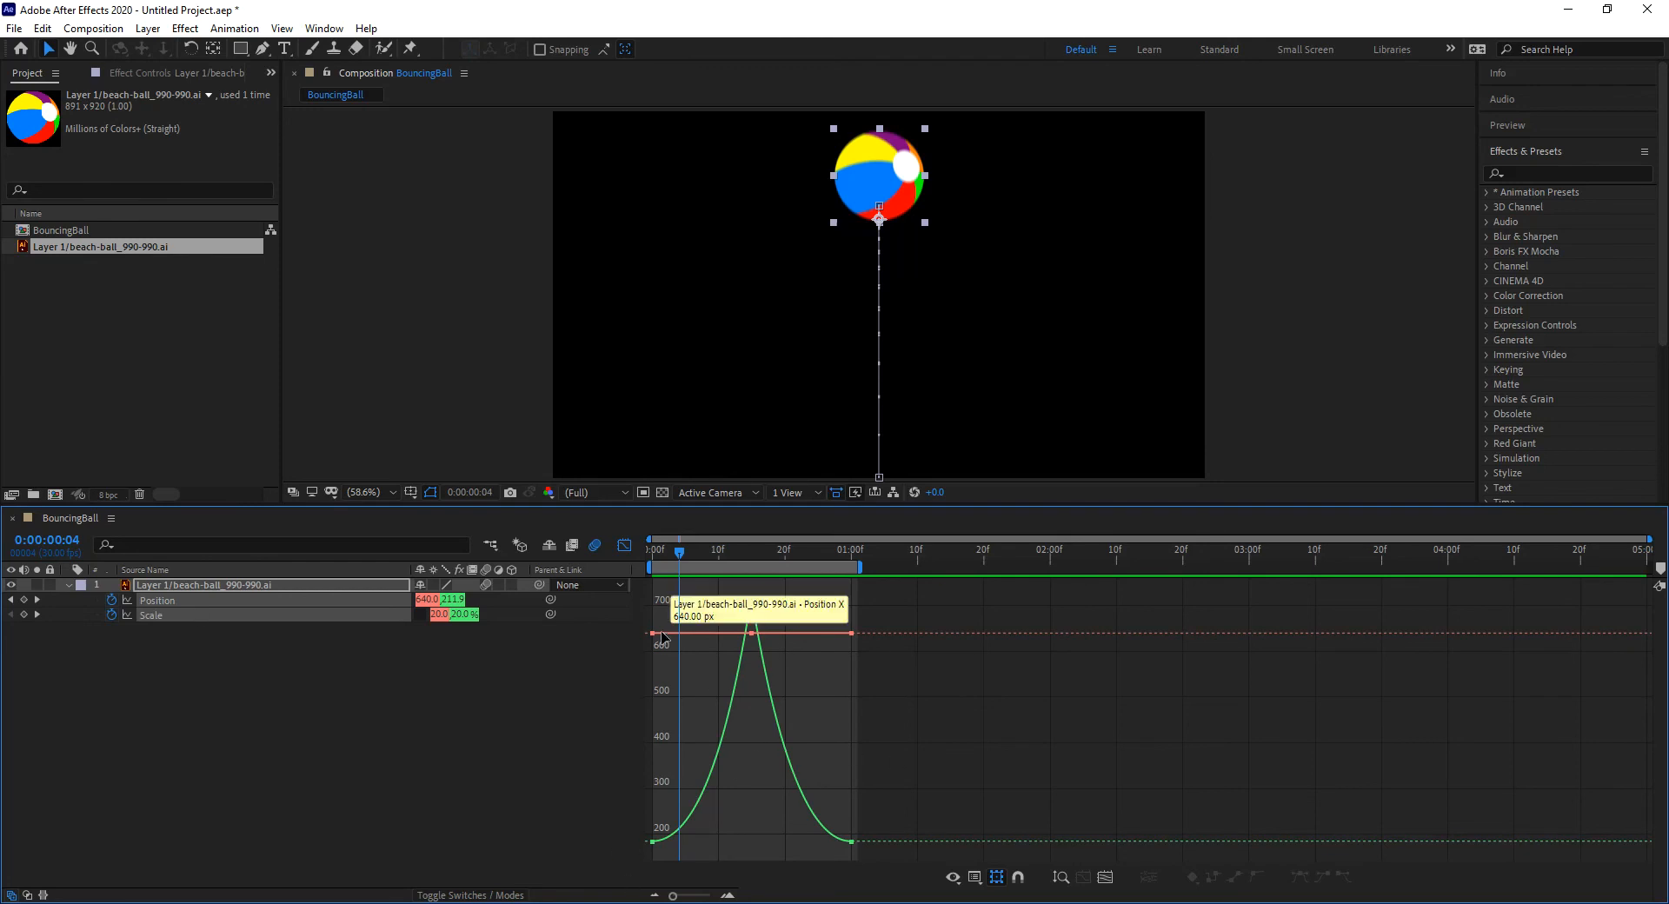
mouse_move(972, 847)
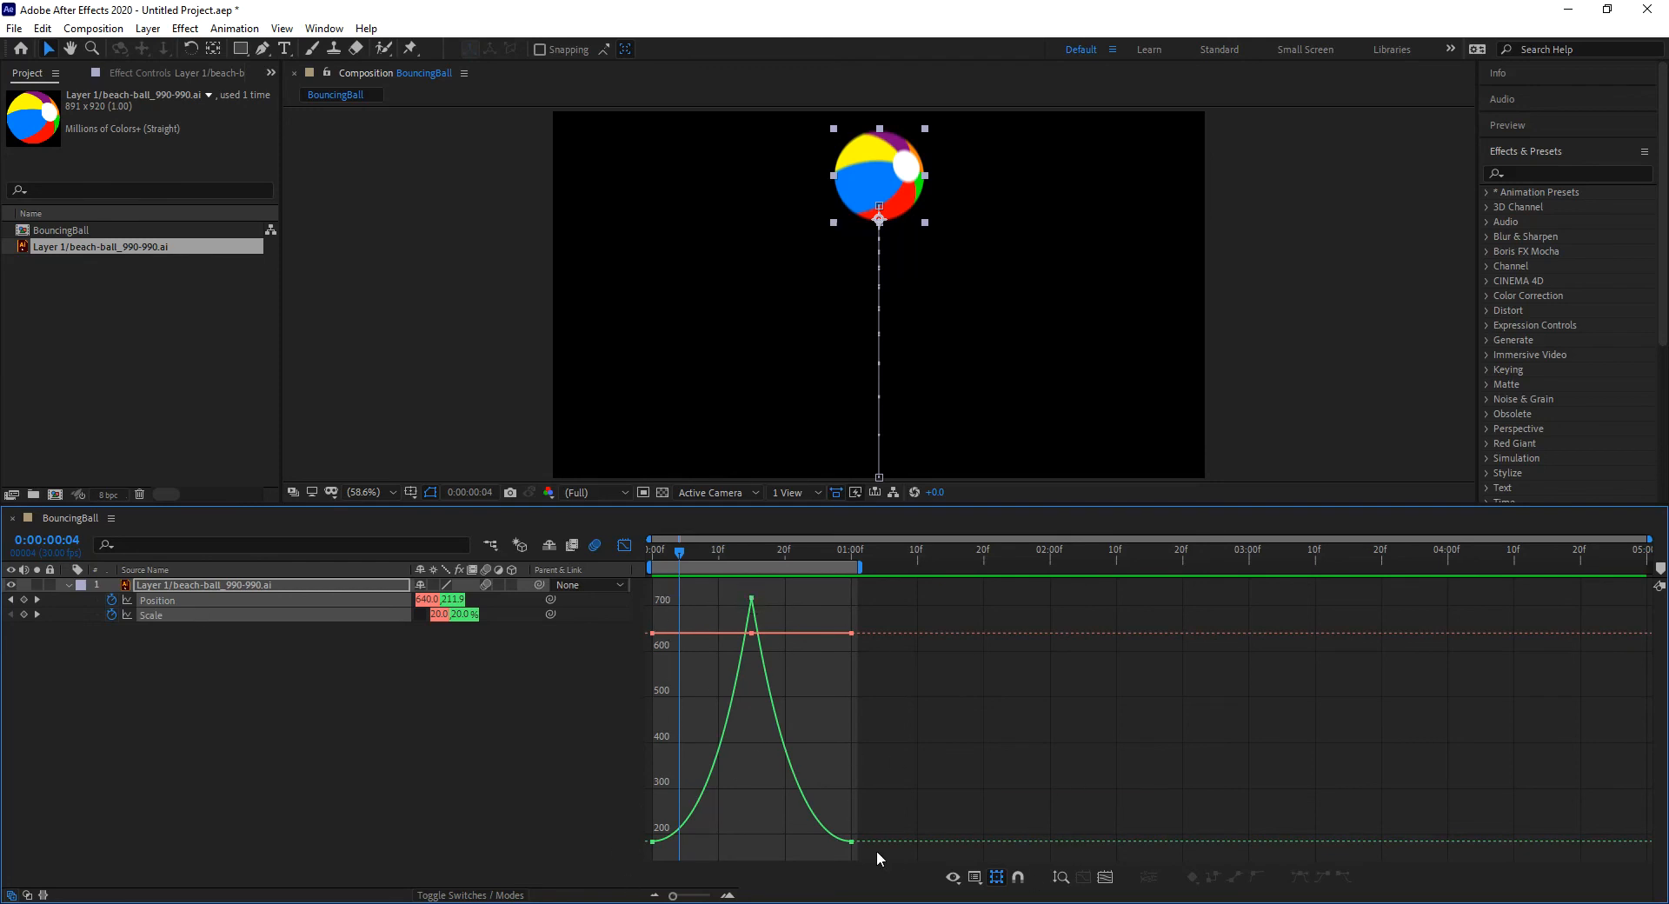